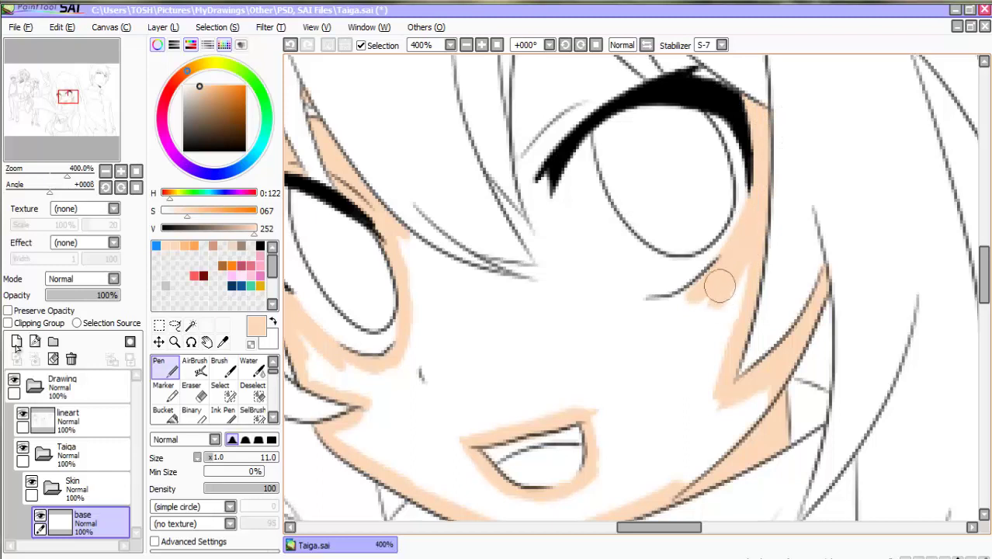
Outline the face skin in peach along the bangs between the eyes and up the edge of the central hair strand
{"action": "left_click_drag", "start_coordinate": [489, 186], "coordinate": [541, 246]}
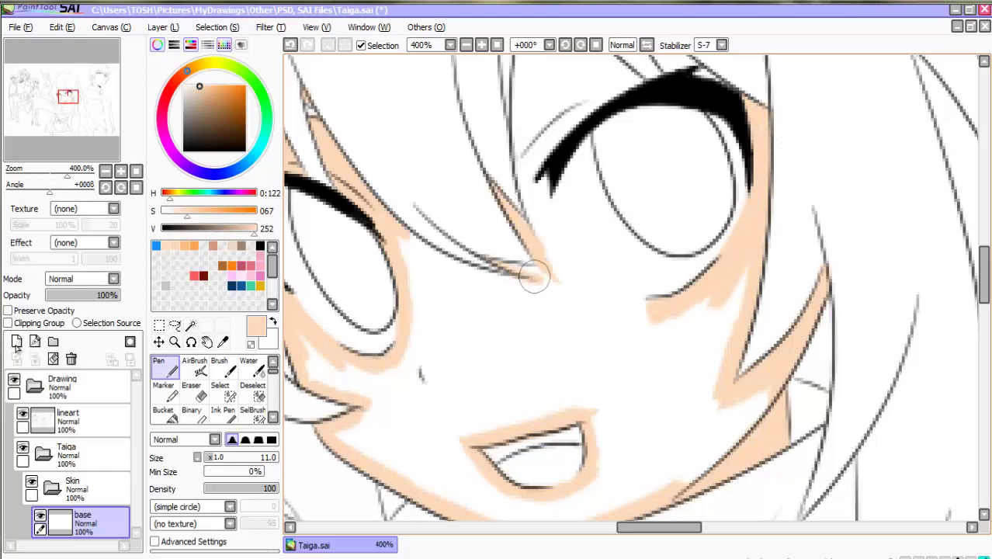
{"action": "left_click_drag", "start_coordinate": [418, 247], "coordinate": [513, 282]}
{"action": "left_click_drag", "start_coordinate": [985, 274], "coordinate": [984, 264]}
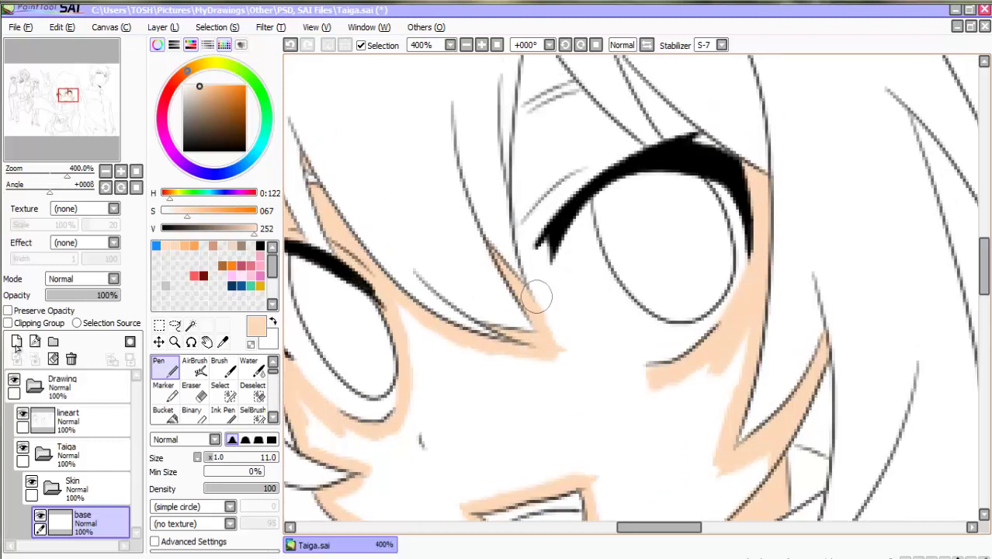
{"action": "mouse_move", "coordinate": [538, 295]}
{"action": "left_mouse_down"}
{"action": "mouse_move", "coordinate": [520, 159]}
{"action": "mouse_move", "coordinate": [525, 76]}
{"action": "left_mouse_up"}
Outline the peach skin in the forehead gaps, above the eyelash and beneath the eye on the right side of the face
{"action": "left_click_drag", "start_coordinate": [985, 265], "coordinate": [984, 248]}
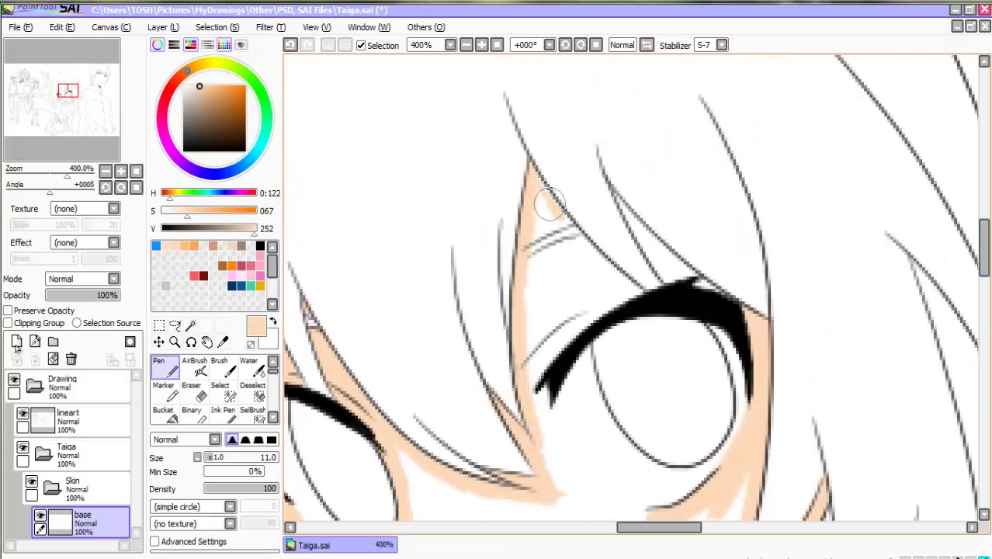
{"action": "mouse_move", "coordinate": [550, 203]}
{"action": "left_mouse_down"}
{"action": "mouse_move", "coordinate": [642, 297]}
{"action": "mouse_move", "coordinate": [705, 292]}
{"action": "mouse_move", "coordinate": [633, 224]}
{"action": "left_mouse_up"}
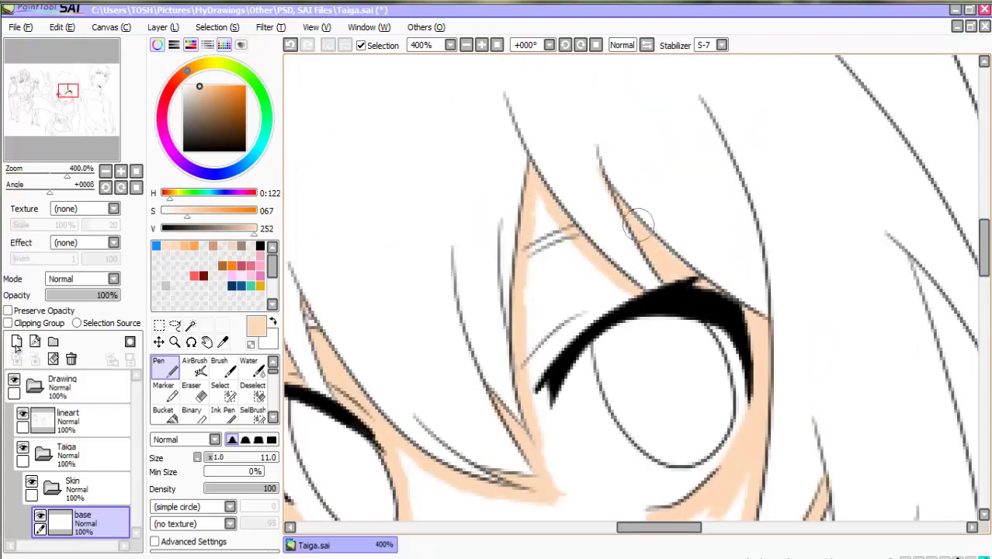
{"action": "left_click_drag", "start_coordinate": [542, 365], "coordinate": [629, 291]}
{"action": "scroll", "coordinate": [541, 310], "scroll_direction": "down", "scroll_amount": 2}
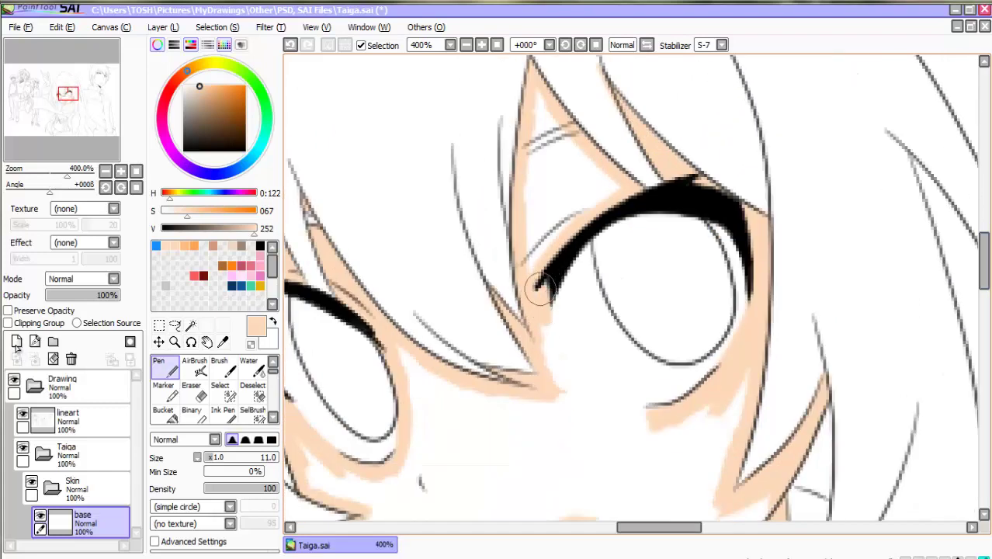
{"action": "mouse_move", "coordinate": [540, 289]}
{"action": "left_mouse_down"}
{"action": "mouse_move", "coordinate": [565, 343]}
{"action": "mouse_move", "coordinate": [635, 411]}
{"action": "left_mouse_up"}
{"action": "key", "text": "ctrl+z"}
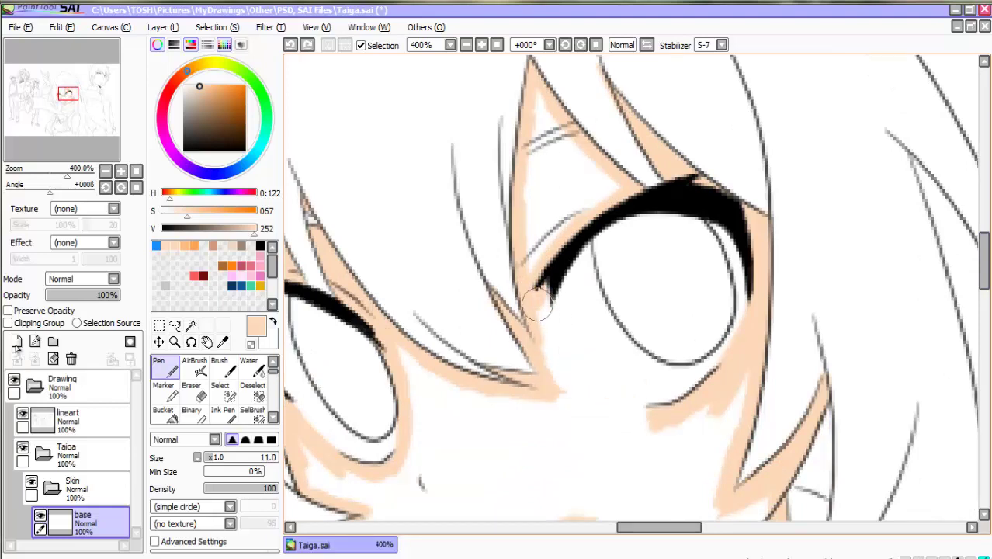
{"action": "left_click_drag", "start_coordinate": [542, 287], "coordinate": [637, 414]}
Bucket-fill the forehead gap and the face with the peach skin colour, touching up the unpainted spots with the Pen
{"action": "left_click", "coordinate": [164, 416]}
{"action": "left_click", "coordinate": [563, 174]}
{"action": "scroll", "coordinate": [563, 233], "scroll_direction": "down", "scroll_amount": 4}
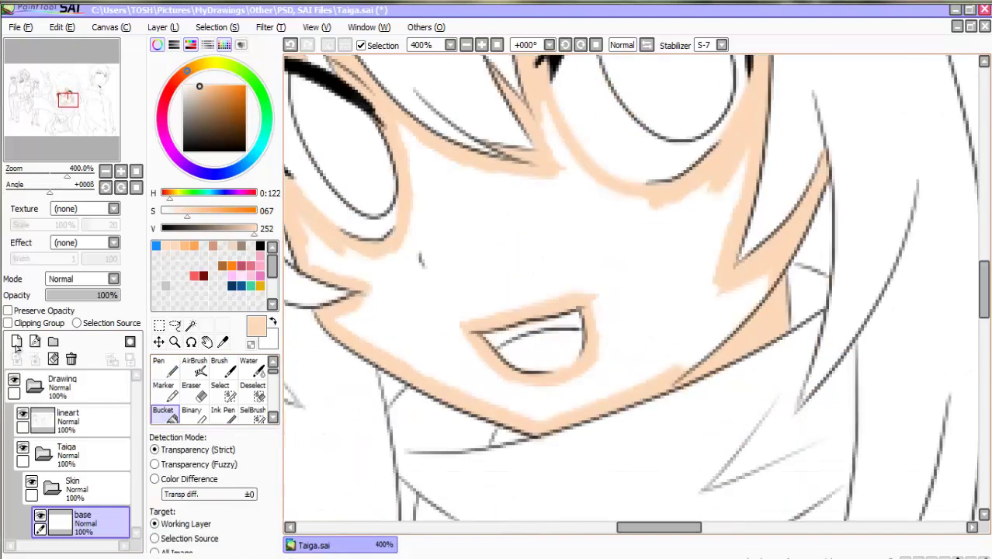
{"action": "left_click", "coordinate": [513, 249]}
{"action": "left_click", "coordinate": [165, 368]}
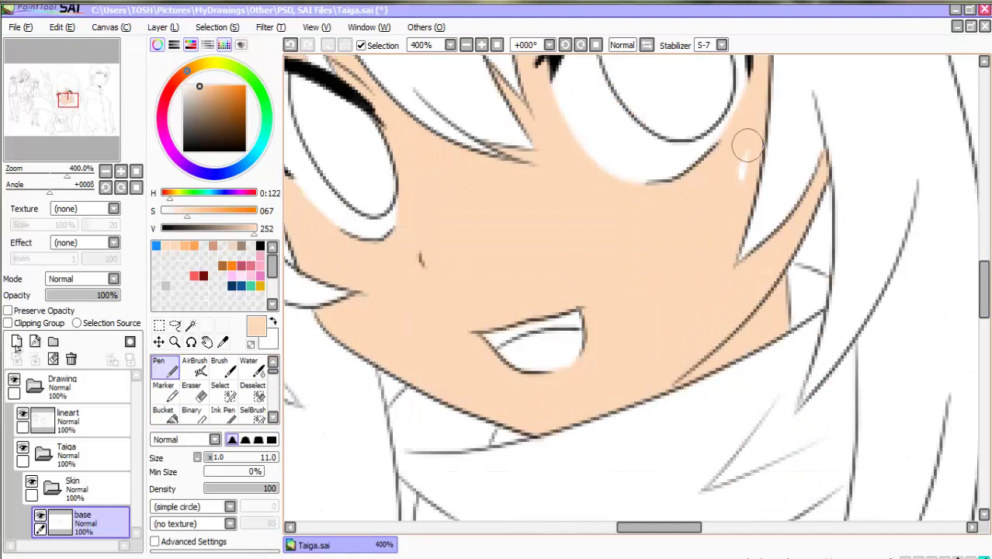
{"action": "scroll", "coordinate": [685, 175], "scroll_direction": "up", "scroll_amount": 4}
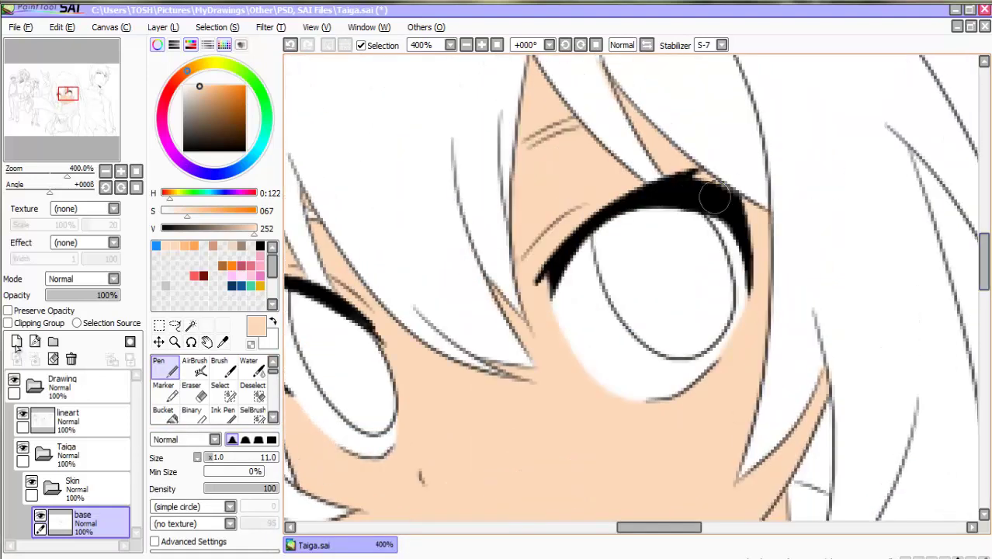
{"action": "scroll", "coordinate": [714, 199], "scroll_direction": "left", "scroll_amount": 4}
{"action": "left_click_drag", "start_coordinate": [984, 269], "coordinate": [985, 289]}
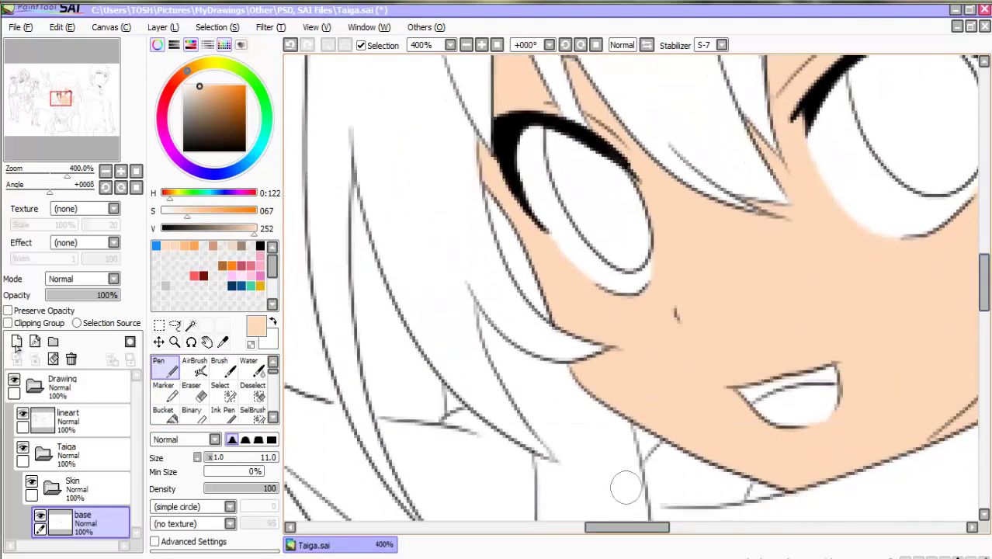
Outline the raised hand's wrist, outer edge, little finger and upper knuckles in the peach skin colour
{"action": "left_click_drag", "start_coordinate": [627, 527], "coordinate": [581, 528]}
{"action": "left_click", "coordinate": [585, 470]}
{"action": "left_click_drag", "start_coordinate": [985, 281], "coordinate": [984, 209]}
{"action": "left_click_drag", "start_coordinate": [504, 368], "coordinate": [500, 349]}
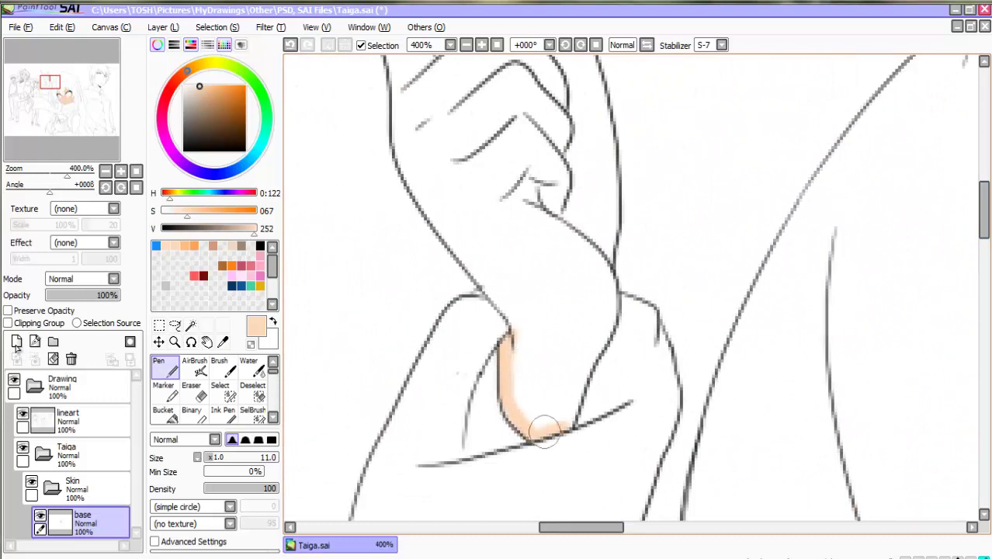
{"action": "mouse_move", "coordinate": [544, 431]}
{"action": "left_mouse_down"}
{"action": "mouse_move", "coordinate": [567, 415]}
{"action": "mouse_move", "coordinate": [590, 348]}
{"action": "mouse_move", "coordinate": [590, 362]}
{"action": "mouse_move", "coordinate": [608, 264]}
{"action": "mouse_move", "coordinate": [614, 169]}
{"action": "mouse_move", "coordinate": [594, 62]}
{"action": "left_mouse_up"}
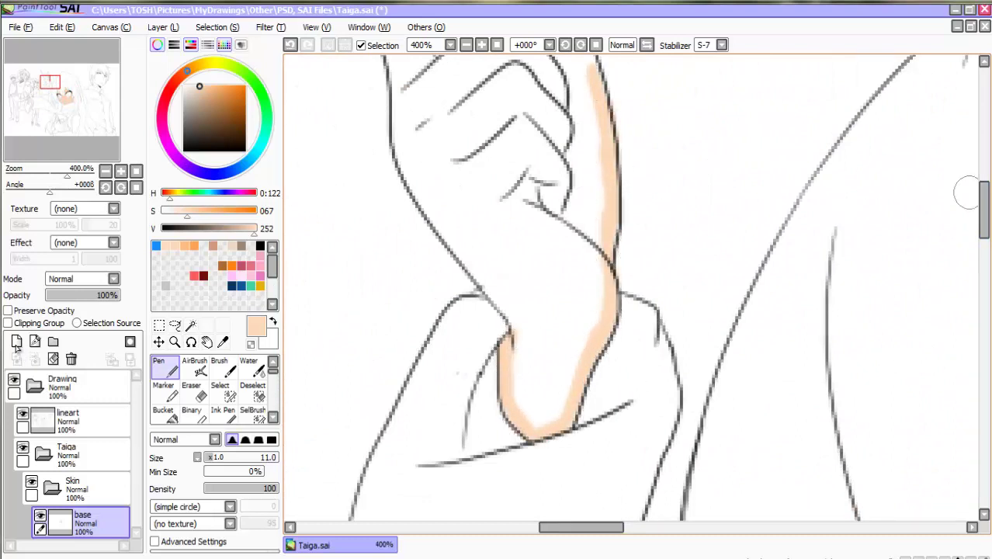
{"action": "scroll", "coordinate": [966, 193], "scroll_direction": "up", "scroll_amount": 3}
{"action": "mouse_move", "coordinate": [592, 239]}
{"action": "left_mouse_down"}
{"action": "mouse_move", "coordinate": [554, 103]}
{"action": "mouse_move", "coordinate": [557, 237]}
{"action": "left_mouse_up"}
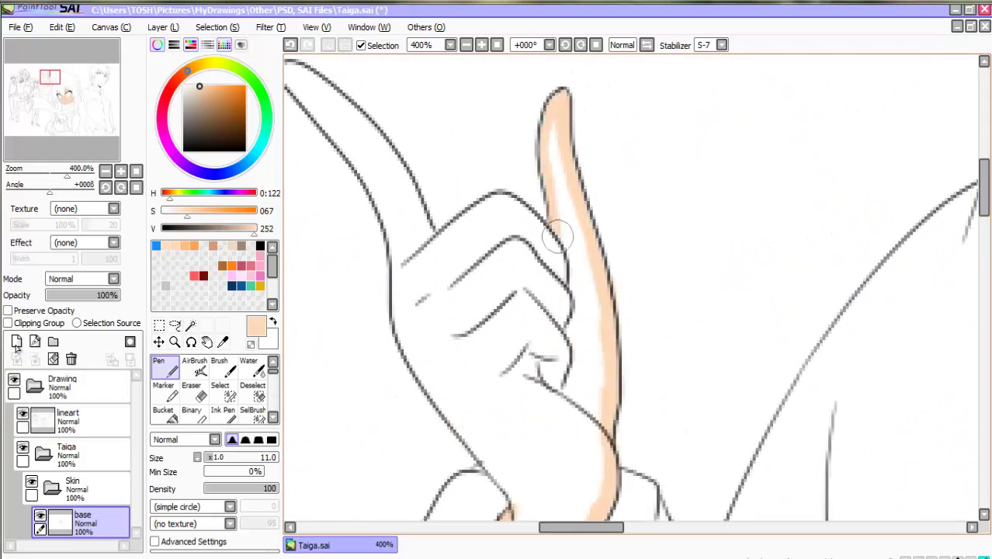
{"action": "left_click_drag", "start_coordinate": [430, 253], "coordinate": [501, 204]}
Outline the raised hand's extended index finger and the edge running down to the wrist in peach
{"action": "left_click_drag", "start_coordinate": [581, 528], "coordinate": [565, 528]}
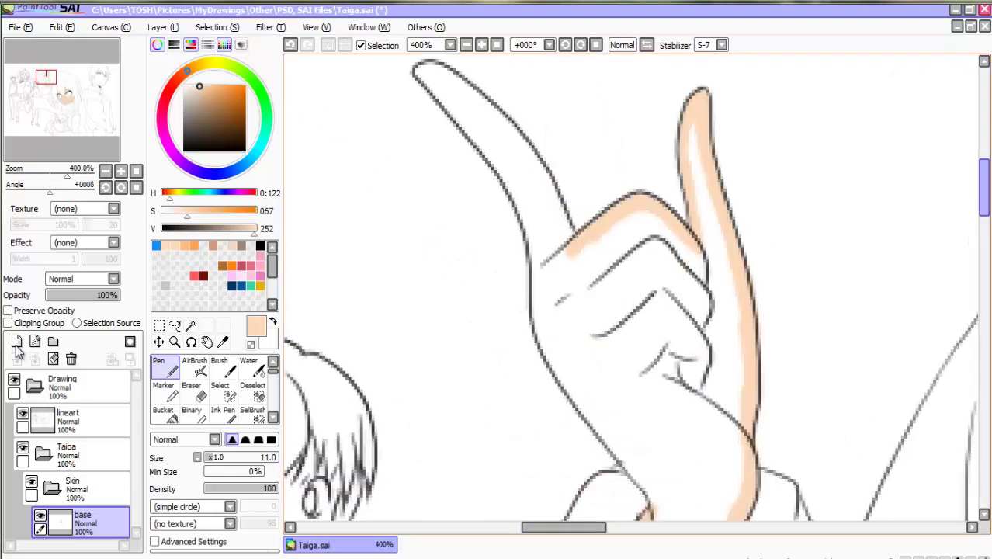
{"action": "left_click_drag", "start_coordinate": [984, 187], "coordinate": [985, 175]}
{"action": "mouse_move", "coordinate": [438, 194]}
{"action": "left_mouse_down"}
{"action": "mouse_move", "coordinate": [430, 173]}
{"action": "mouse_move", "coordinate": [569, 342]}
{"action": "mouse_move", "coordinate": [460, 226]}
{"action": "mouse_move", "coordinate": [539, 350]}
{"action": "mouse_move", "coordinate": [536, 420]}
{"action": "mouse_move", "coordinate": [575, 495]}
{"action": "left_mouse_up"}
{"action": "left_click", "coordinate": [948, 338]}
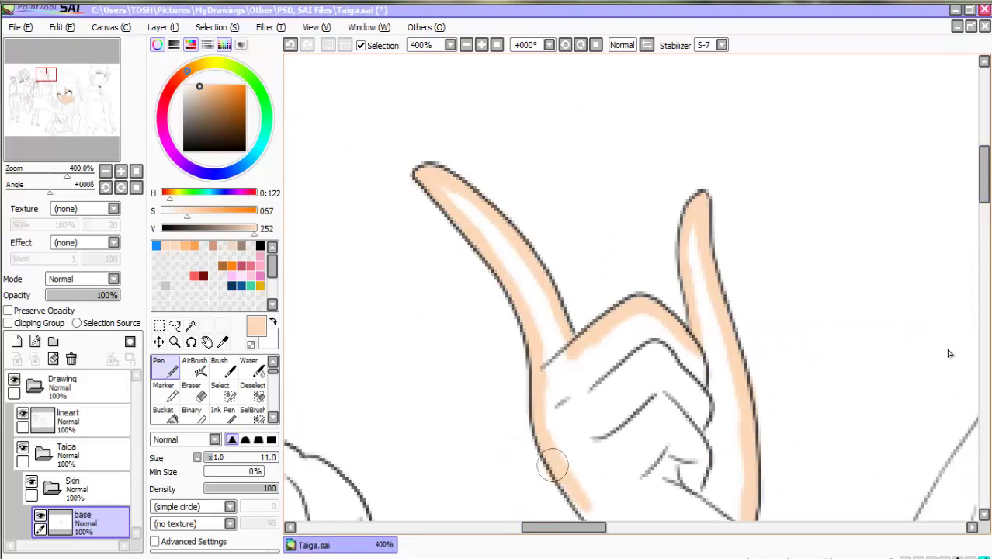
{"action": "left_click_drag", "start_coordinate": [984, 175], "coordinate": [985, 212]}
{"action": "left_click_drag", "start_coordinate": [569, 198], "coordinate": [650, 320]}
Bucket-fill the raised hand with the peach skin colour and touch up the index fingertip with the Pen
{"action": "left_click", "coordinate": [165, 415]}
{"action": "left_click", "coordinate": [674, 287]}
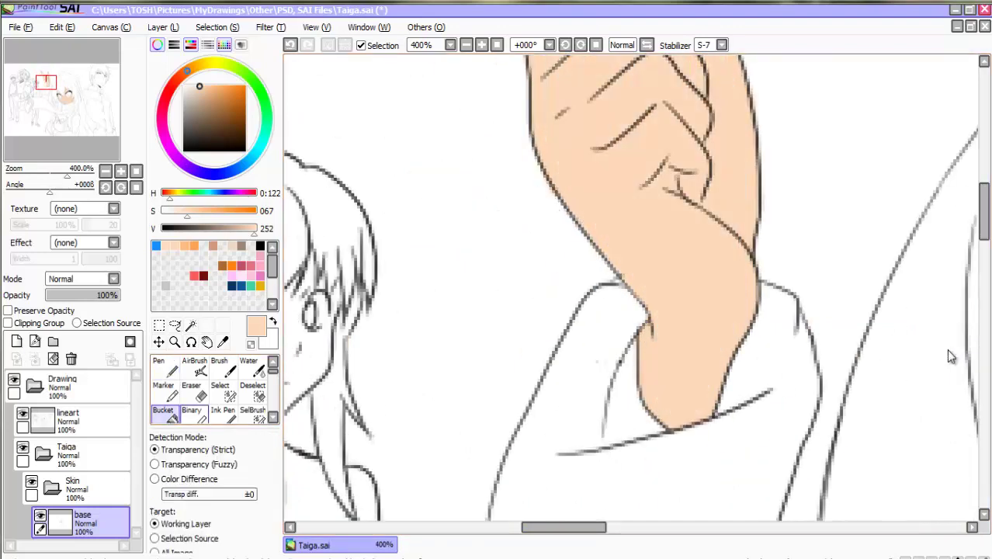
{"action": "left_click_drag", "start_coordinate": [984, 212], "coordinate": [984, 187]}
{"action": "left_click", "coordinate": [164, 367]}
{"action": "left_click_drag", "start_coordinate": [439, 92], "coordinate": [453, 101]}
Outline the lower hand beside the bow in peach, including its fingers, both edges and the border with the cuff
{"action": "left_click_drag", "start_coordinate": [985, 187], "coordinate": [985, 360]}
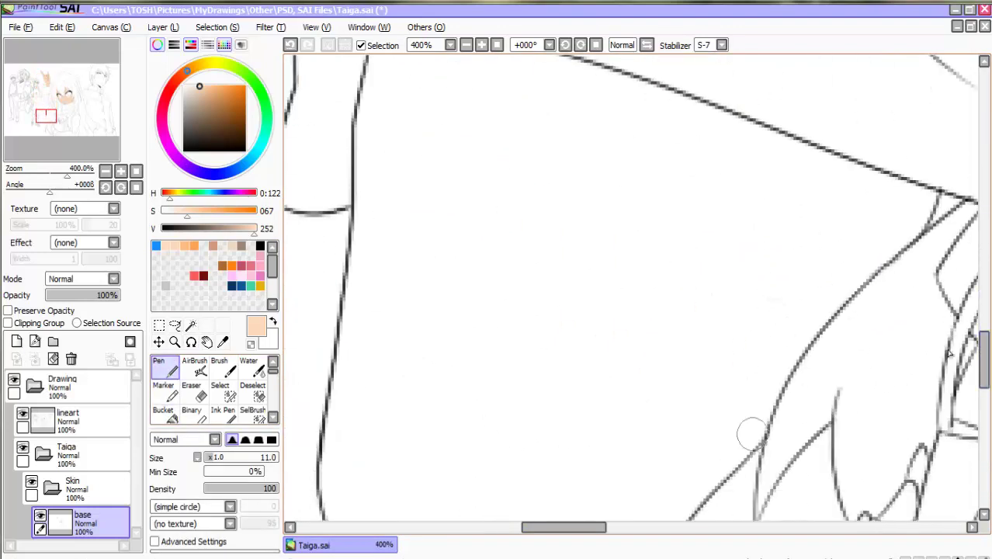
{"action": "left_click_drag", "start_coordinate": [563, 527], "coordinate": [617, 527]}
{"action": "left_click_drag", "start_coordinate": [985, 359], "coordinate": [984, 400]}
{"action": "left_click_drag", "start_coordinate": [384, 399], "coordinate": [405, 278]}
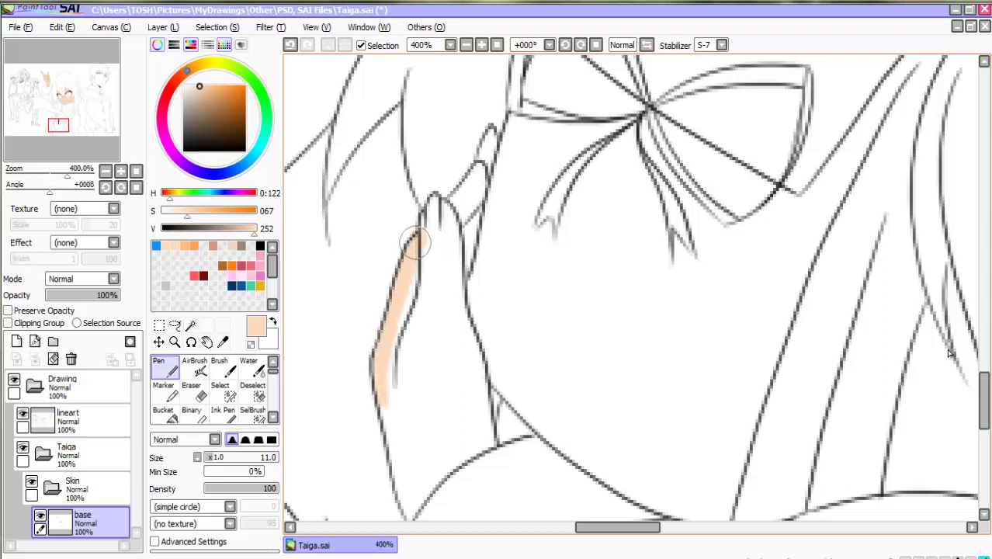
{"action": "left_click_drag", "start_coordinate": [482, 172], "coordinate": [476, 194]}
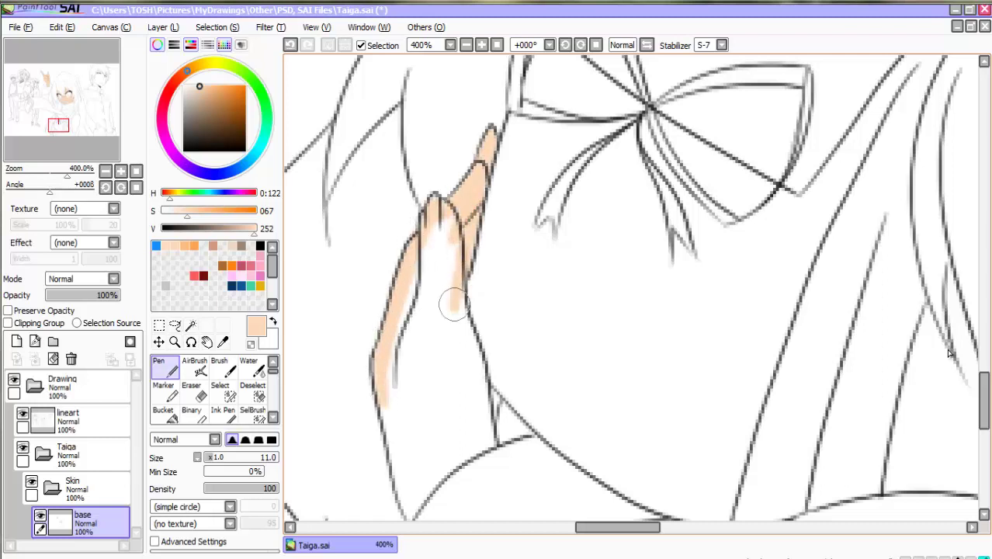
{"action": "left_click_drag", "start_coordinate": [454, 306], "coordinate": [497, 438]}
{"action": "scroll", "coordinate": [497, 439], "scroll_direction": "down", "scroll_amount": 3}
{"action": "mouse_move", "coordinate": [378, 304]}
{"action": "left_mouse_down"}
{"action": "mouse_move", "coordinate": [406, 415]}
{"action": "mouse_move", "coordinate": [439, 369]}
{"action": "mouse_move", "coordinate": [475, 351]}
{"action": "left_mouse_up"}
Bucket-fill the lower hand with the peach skin colour and touch up the fingertips with the Pen
{"action": "left_click", "coordinate": [164, 415]}
{"action": "left_click", "coordinate": [432, 304]}
{"action": "left_click", "coordinate": [164, 367]}
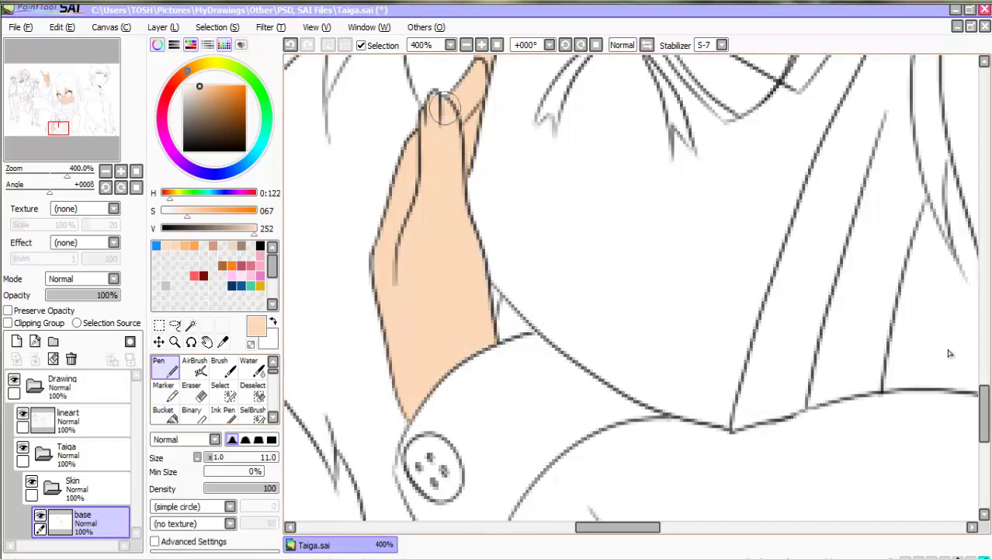
Create a layer folder above the Skin folder and name it Hair
{"action": "left_click", "coordinate": [52, 487]}
{"action": "left_click", "coordinate": [53, 342]}
{"action": "double_click", "coordinate": [85, 488]}
{"action": "type", "text": "Hair"}
{"action": "key", "text": "Return"}
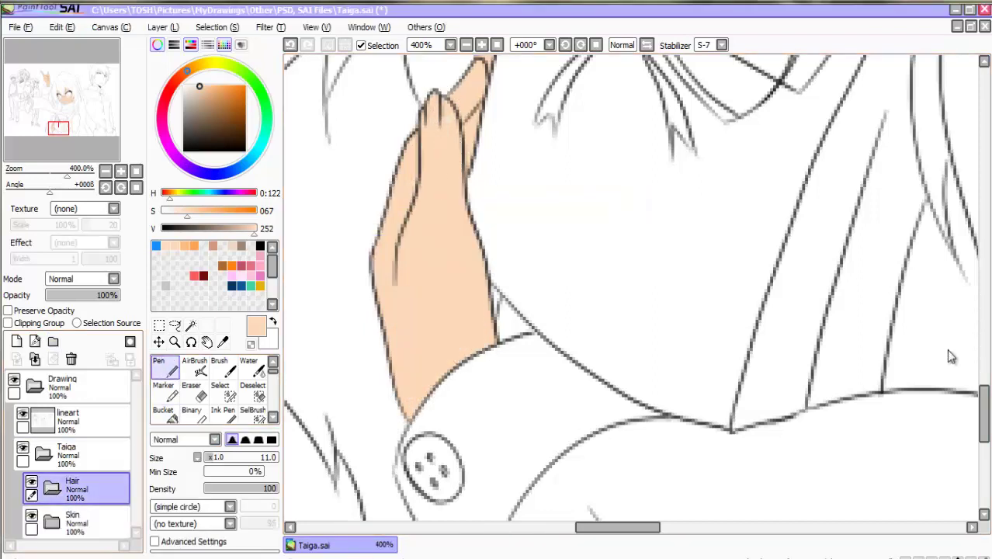
Add a new layer inside the Hair folder and name it base
{"action": "left_click", "coordinate": [16, 342]}
{"action": "double_click", "coordinate": [85, 522]}
{"action": "type", "text": "base"}
{"action": "key", "text": "Return"}
Choose the brown swatch and paint the long pointed hair strand left of the face, erasing spill at its tip
{"action": "left_click", "coordinate": [223, 265]}
{"action": "left_click_drag", "start_coordinate": [984, 412], "coordinate": [985, 295]}
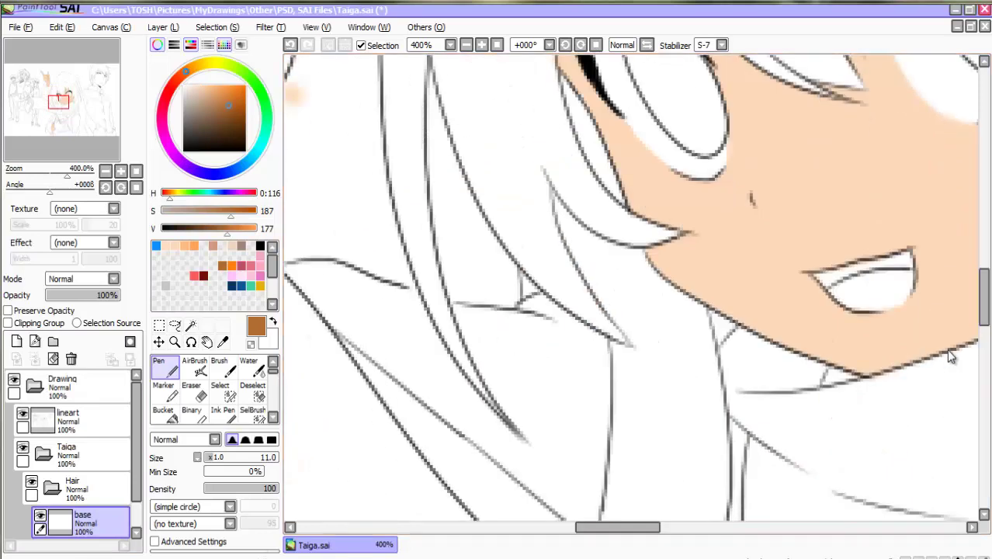
{"action": "mouse_move", "coordinate": [394, 161]}
{"action": "left_mouse_down"}
{"action": "mouse_move", "coordinate": [388, 86]}
{"action": "mouse_move", "coordinate": [397, 195]}
{"action": "mouse_move", "coordinate": [427, 283]}
{"action": "mouse_move", "coordinate": [477, 380]}
{"action": "left_mouse_up"}
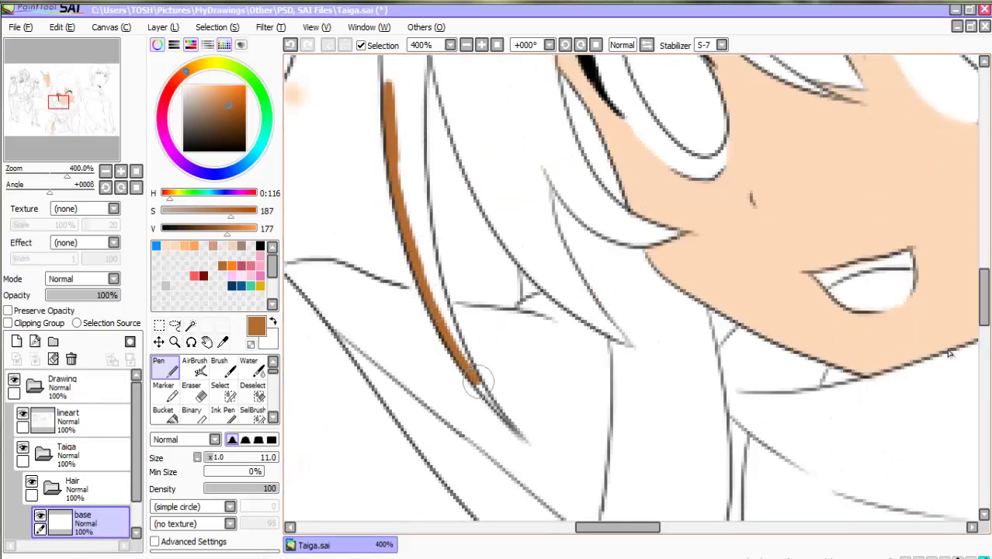
{"action": "key", "text": "e"}
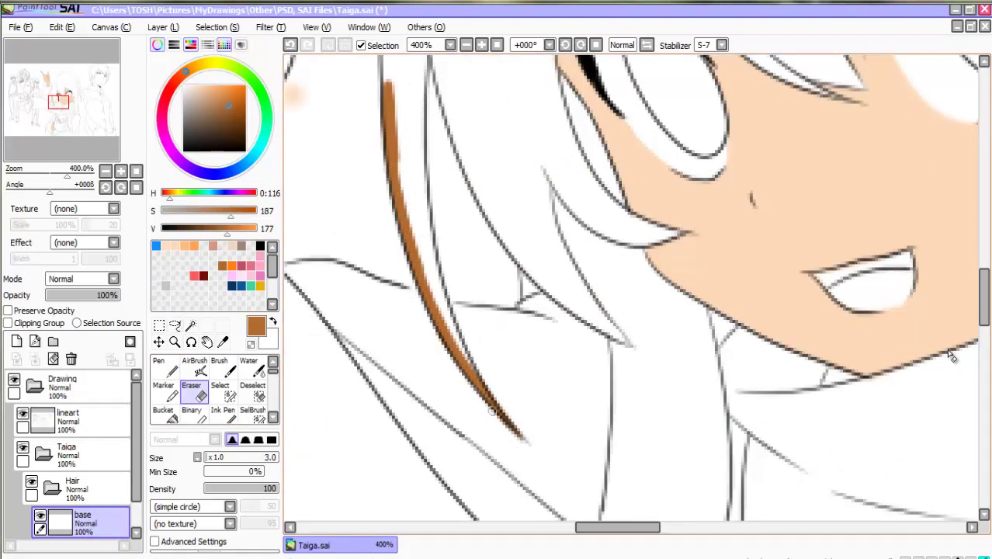
{"action": "key", "text": "n"}
{"action": "mouse_move", "coordinate": [422, 225]}
{"action": "left_mouse_down"}
{"action": "mouse_move", "coordinate": [434, 273]}
{"action": "mouse_move", "coordinate": [492, 405]}
{"action": "mouse_move", "coordinate": [429, 286]}
{"action": "mouse_move", "coordinate": [399, 165]}
{"action": "mouse_move", "coordinate": [417, 199]}
{"action": "mouse_move", "coordinate": [418, 116]}
{"action": "mouse_move", "coordinate": [409, 177]}
{"action": "mouse_move", "coordinate": [393, 136]}
{"action": "left_mouse_up"}
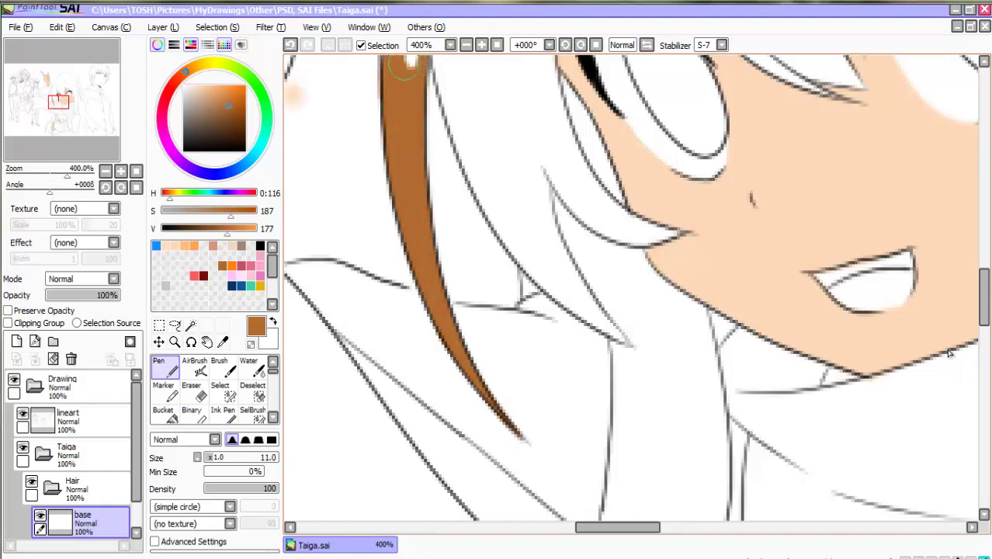
Paint the brown hair edge upward from the side strand along the left side of the head
{"action": "left_click_drag", "start_coordinate": [985, 286], "coordinate": [984, 253]}
{"action": "mouse_move", "coordinate": [422, 289]}
{"action": "left_mouse_down"}
{"action": "mouse_move", "coordinate": [394, 246]}
{"action": "mouse_move", "coordinate": [386, 320]}
{"action": "mouse_move", "coordinate": [395, 123]}
{"action": "left_mouse_up"}
{"action": "scroll", "coordinate": [952, 357], "scroll_direction": "up", "scroll_amount": 5}
{"action": "mouse_move", "coordinate": [400, 497]}
{"action": "left_mouse_down"}
{"action": "mouse_move", "coordinate": [443, 288]}
{"action": "mouse_move", "coordinate": [526, 146]}
{"action": "left_mouse_up"}
{"action": "left_click_drag", "start_coordinate": [489, 206], "coordinate": [575, 74]}
{"action": "left_click_drag", "start_coordinate": [539, 135], "coordinate": [607, 61]}
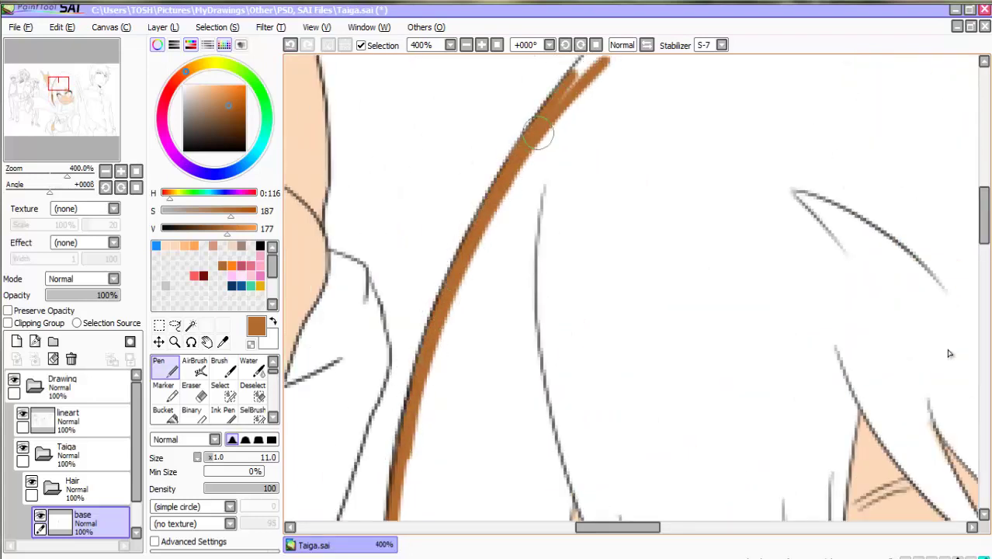
Extend the brown hair edge up to the crown, trimming spill outside the lineart with the Eraser
{"action": "scroll", "coordinate": [949, 353], "scroll_direction": "up", "scroll_amount": 5}
{"action": "mouse_move", "coordinate": [426, 260]}
{"action": "left_mouse_down"}
{"action": "mouse_move", "coordinate": [491, 181]}
{"action": "mouse_move", "coordinate": [528, 167]}
{"action": "mouse_move", "coordinate": [477, 192]}
{"action": "mouse_move", "coordinate": [530, 160]}
{"action": "left_mouse_up"}
{"action": "key", "text": "e"}
{"action": "key", "text": "n"}
{"action": "mouse_move", "coordinate": [505, 233]}
{"action": "left_mouse_down"}
{"action": "mouse_move", "coordinate": [566, 90]}
{"action": "mouse_move", "coordinate": [645, 98]}
{"action": "left_mouse_up"}
Paint the brown hair edge across the top of the head from the crown, erasing colour outside the lineart
{"action": "key", "text": "Right"}
{"action": "key", "text": "Right"}
{"action": "key", "text": "Right"}
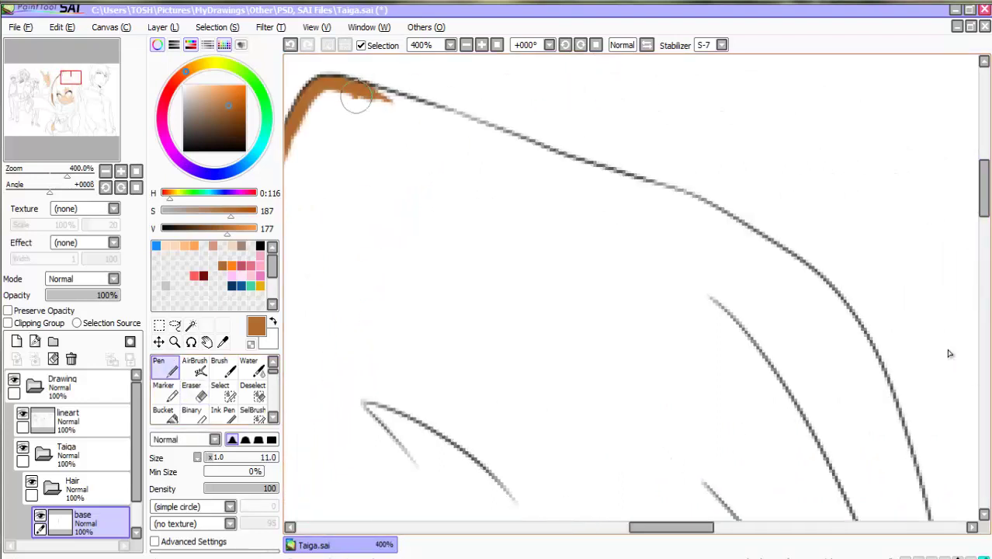
{"action": "mouse_move", "coordinate": [356, 100]}
{"action": "left_mouse_down"}
{"action": "mouse_move", "coordinate": [435, 105]}
{"action": "mouse_move", "coordinate": [415, 106]}
{"action": "mouse_move", "coordinate": [497, 137]}
{"action": "left_mouse_up"}
{"action": "mouse_move", "coordinate": [359, 87]}
{"action": "left_mouse_down"}
{"action": "mouse_move", "coordinate": [435, 105]}
{"action": "mouse_move", "coordinate": [415, 106]}
{"action": "mouse_move", "coordinate": [477, 128]}
{"action": "mouse_move", "coordinate": [379, 106]}
{"action": "mouse_move", "coordinate": [706, 207]}
{"action": "mouse_move", "coordinate": [824, 287]}
{"action": "mouse_move", "coordinate": [858, 328]}
{"action": "left_mouse_up"}
{"action": "key", "text": "e"}
{"action": "key", "text": "n"}
{"action": "key", "text": "e"}
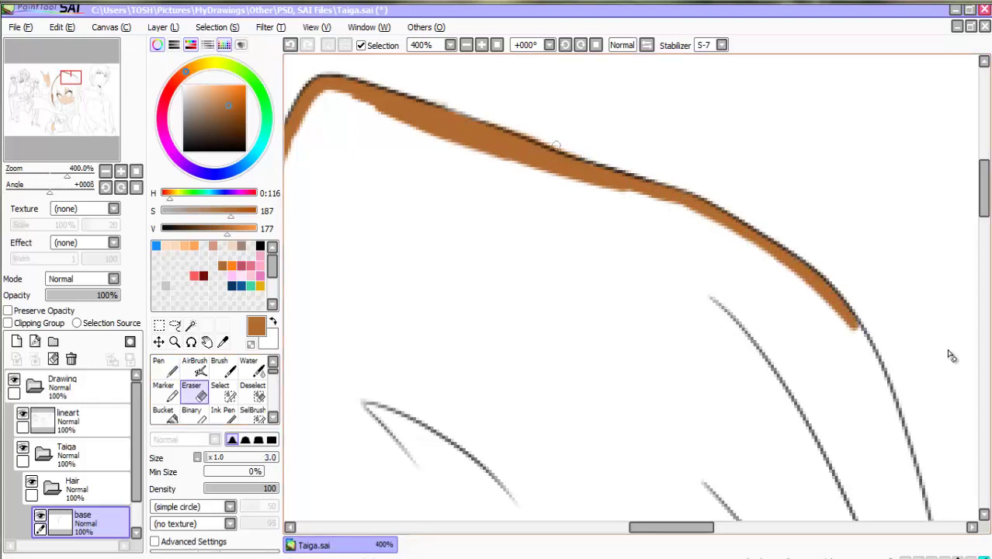
Paint the brown hair edge down the upper right curve of the head and clean its outer side
{"action": "key", "text": "n"}
{"action": "left_click_drag", "start_coordinate": [984, 205], "coordinate": [984, 217]}
{"action": "left_click_drag", "start_coordinate": [671, 527], "coordinate": [699, 528]}
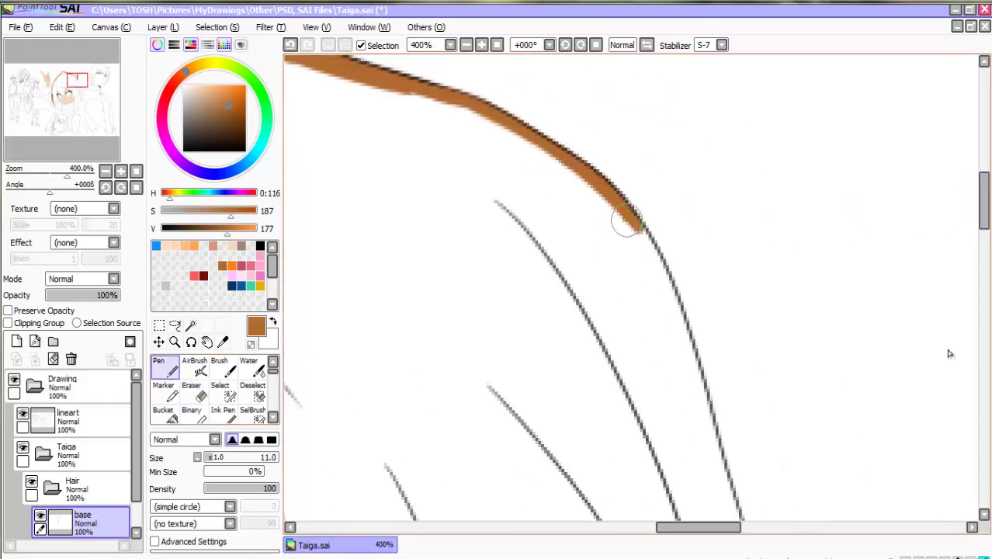
{"action": "left_click_drag", "start_coordinate": [626, 220], "coordinate": [678, 348]}
{"action": "left_click_drag", "start_coordinate": [662, 283], "coordinate": [730, 514]}
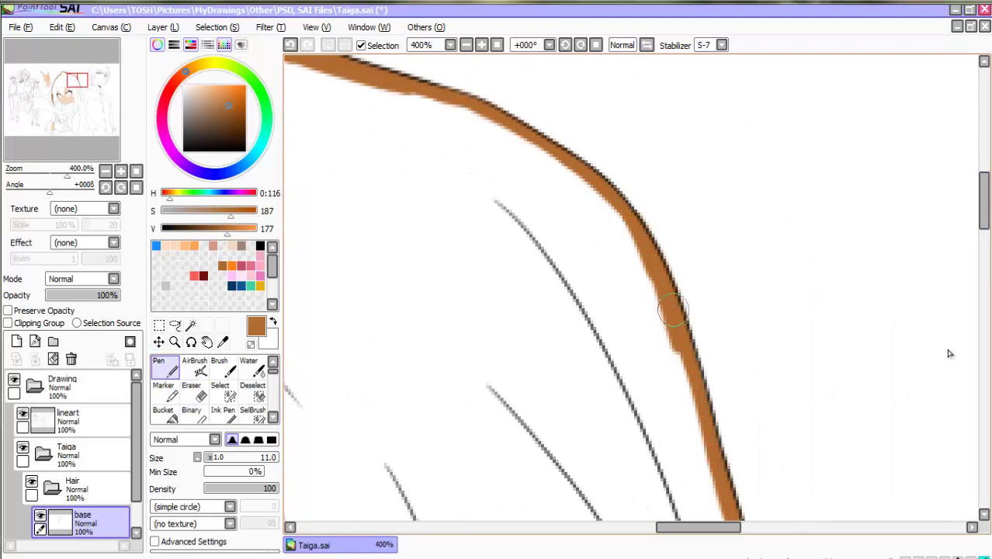
{"action": "key", "text": "e"}
Continue the brown hair edge down the right side of the hair, past the level of the eye and mouth
{"action": "scroll", "coordinate": [691, 328], "scroll_direction": "down", "scroll_amount": 5}
{"action": "key", "text": "n"}
{"action": "mouse_move", "coordinate": [718, 198]}
{"action": "left_mouse_down"}
{"action": "mouse_move", "coordinate": [773, 350]}
{"action": "mouse_move", "coordinate": [798, 468]}
{"action": "left_mouse_up"}
{"action": "left_click_drag", "start_coordinate": [773, 361], "coordinate": [803, 514]}
{"action": "scroll", "coordinate": [800, 497], "scroll_direction": "down", "scroll_amount": 4}
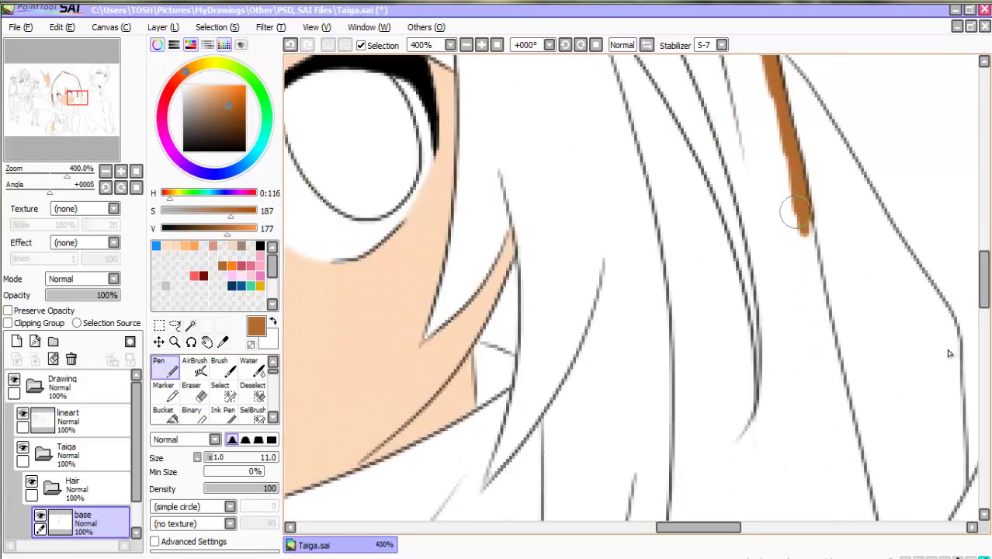
{"action": "mouse_move", "coordinate": [792, 211]}
{"action": "left_mouse_down"}
{"action": "mouse_move", "coordinate": [811, 318]}
{"action": "mouse_move", "coordinate": [877, 517]}
{"action": "left_mouse_up"}
Extend the brown edge along the right side of the hair below the shoulder and erase the spill
{"action": "scroll", "coordinate": [878, 516], "scroll_direction": "down", "scroll_amount": 5}
{"action": "mouse_move", "coordinate": [869, 156]}
{"action": "left_mouse_down"}
{"action": "mouse_move", "coordinate": [908, 327]}
{"action": "mouse_move", "coordinate": [939, 404]}
{"action": "left_mouse_up"}
{"action": "left_click_drag", "start_coordinate": [928, 365], "coordinate": [977, 482]}
{"action": "scroll", "coordinate": [974, 440], "scroll_direction": "right", "scroll_amount": 4}
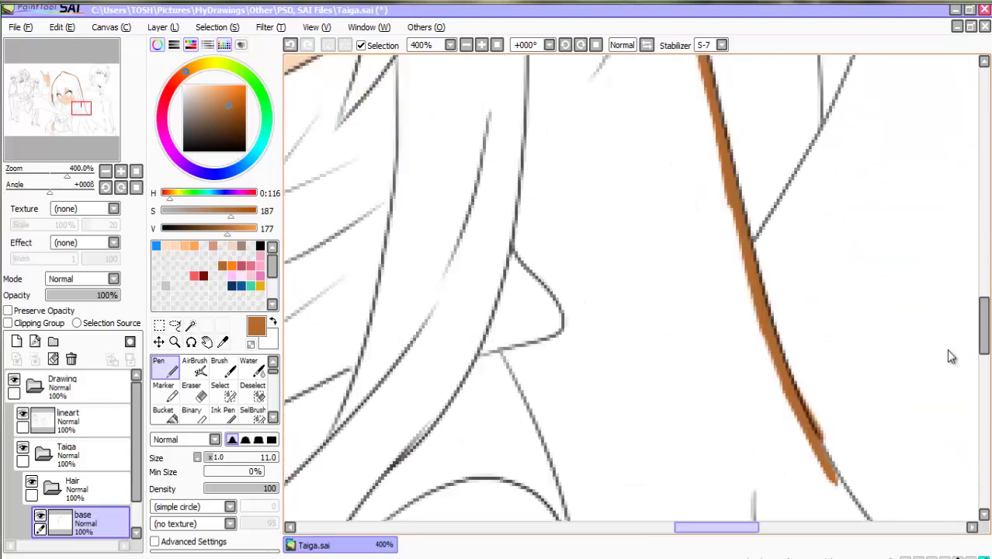
{"action": "key", "text": "e"}
{"action": "key", "text": "n"}
Paint the brown edge along the outward-flaring lower right hair line and erase colour outside the lineart
{"action": "scroll", "coordinate": [676, 371], "scroll_direction": "down", "scroll_amount": 3}
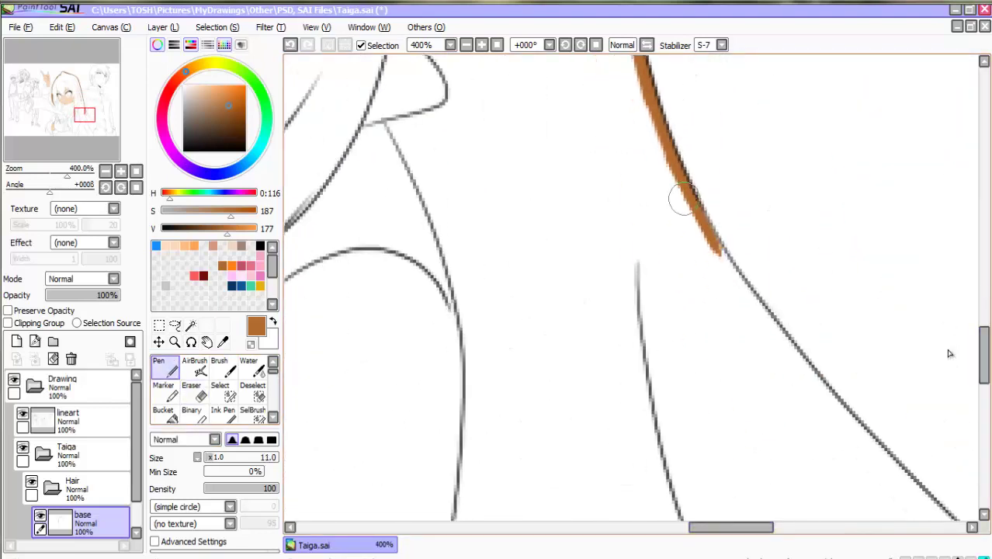
{"action": "mouse_move", "coordinate": [710, 221]}
{"action": "left_mouse_down"}
{"action": "mouse_move", "coordinate": [788, 346]}
{"action": "mouse_move", "coordinate": [928, 508]}
{"action": "left_mouse_up"}
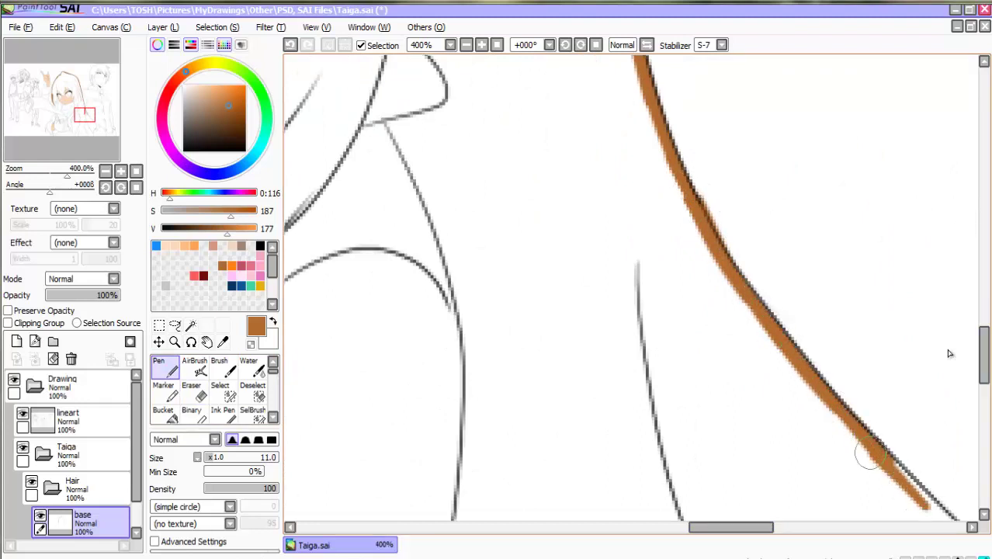
{"action": "key", "text": "e"}
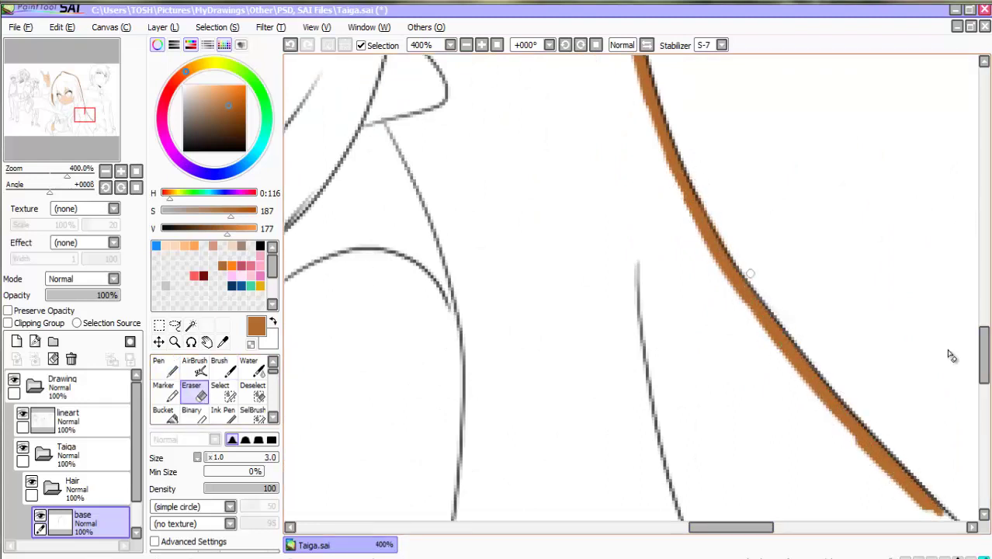
Paint the brown edge around the outward curl of the lower right hair and down to the canvas's bottom border
{"action": "key", "text": "n"}
{"action": "scroll", "coordinate": [951, 354], "scroll_direction": "right", "scroll_amount": 4}
{"action": "scroll", "coordinate": [950, 354], "scroll_direction": "down", "scroll_amount": 4}
{"action": "mouse_move", "coordinate": [658, 210]}
{"action": "left_mouse_down"}
{"action": "mouse_move", "coordinate": [741, 303]}
{"action": "mouse_move", "coordinate": [757, 470]}
{"action": "left_mouse_up"}
{"action": "scroll", "coordinate": [949, 354], "scroll_direction": "down", "scroll_amount": 2}
{"action": "left_click_drag", "start_coordinate": [666, 371], "coordinate": [737, 299]}
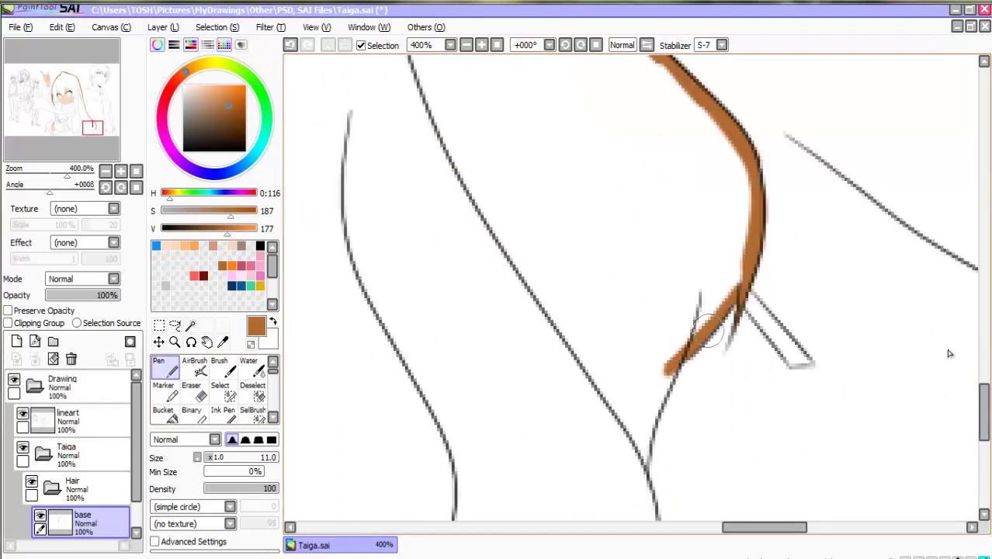
{"action": "left_click_drag", "start_coordinate": [666, 377], "coordinate": [637, 470]}
{"action": "scroll", "coordinate": [949, 354], "scroll_direction": "down", "scroll_amount": 3}
{"action": "mouse_move", "coordinate": [640, 264]}
{"action": "left_mouse_down"}
{"action": "mouse_move", "coordinate": [651, 381]}
{"action": "mouse_move", "coordinate": [632, 416]}
{"action": "left_mouse_up"}
Close off the hair outline in brown along the canvas's bottom border and erase the excess past the innermost strand line
{"action": "scroll", "coordinate": [949, 354], "scroll_direction": "left", "scroll_amount": 4}
{"action": "scroll", "coordinate": [949, 355], "scroll_direction": "right", "scroll_amount": 1}
{"action": "left_click_drag", "start_coordinate": [582, 359], "coordinate": [897, 364]}
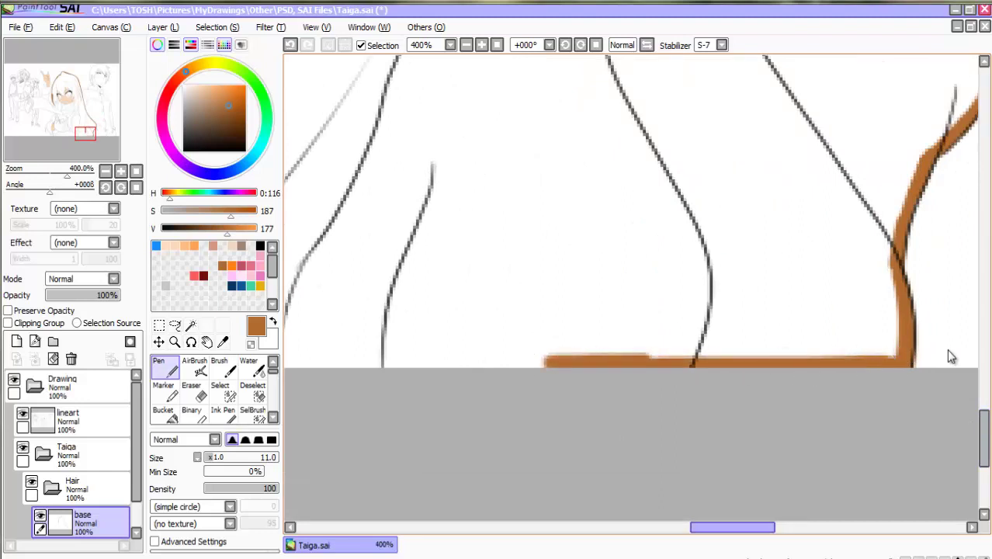
{"action": "mouse_move", "coordinate": [732, 516]}
{"action": "left_mouse_down"}
{"action": "mouse_move", "coordinate": [794, 478]}
{"action": "mouse_move", "coordinate": [877, 335]}
{"action": "left_mouse_up"}
{"action": "left_click_drag", "start_coordinate": [656, 396], "coordinate": [654, 159]}
{"action": "left_click_drag", "start_coordinate": [654, 154], "coordinate": [476, 436]}
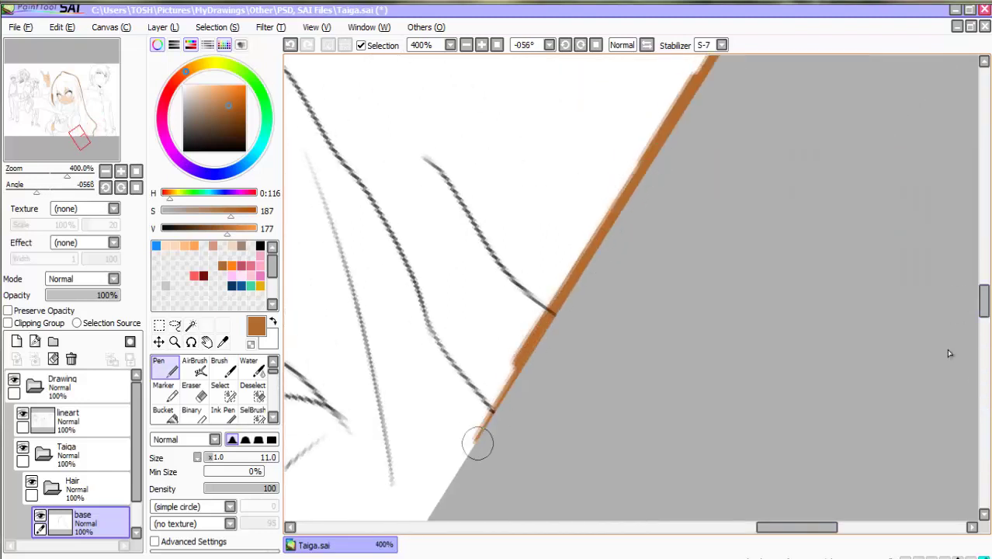
{"action": "scroll", "coordinate": [951, 353], "scroll_direction": "left", "scroll_amount": 3}
{"action": "key", "text": "e"}
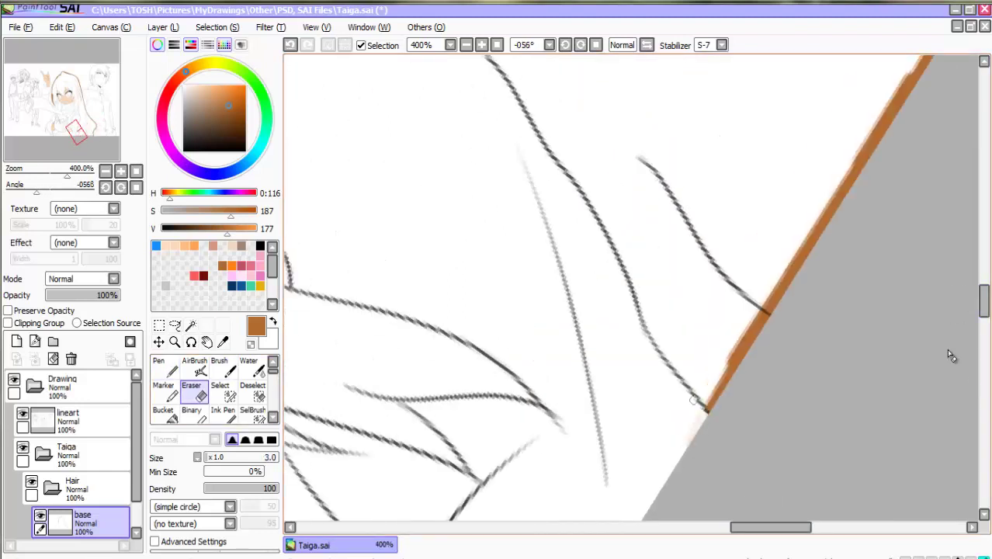
{"action": "key", "text": "Home"}
Paint the brown edge up the inner line of the long back hair from the bottom border and erase the spill
{"action": "key", "text": "n"}
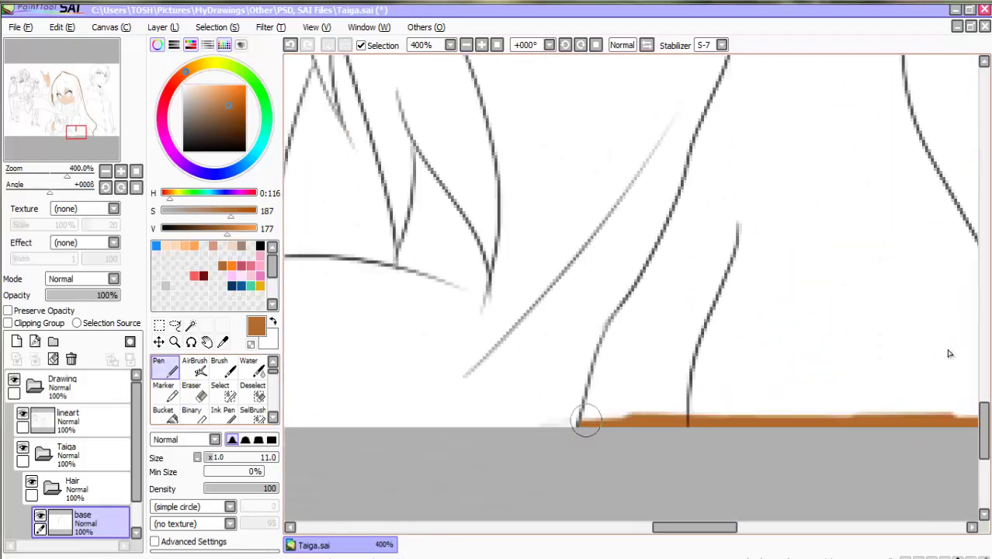
{"action": "mouse_move", "coordinate": [581, 421]}
{"action": "left_mouse_down"}
{"action": "mouse_move", "coordinate": [616, 326]}
{"action": "mouse_move", "coordinate": [656, 268]}
{"action": "left_mouse_up"}
{"action": "mouse_move", "coordinate": [626, 312]}
{"action": "left_mouse_down"}
{"action": "mouse_move", "coordinate": [693, 173]}
{"action": "mouse_move", "coordinate": [733, 56]}
{"action": "left_mouse_up"}
{"action": "scroll", "coordinate": [948, 353], "scroll_direction": "up", "scroll_amount": 3}
{"action": "left_click_drag", "start_coordinate": [736, 396], "coordinate": [764, 168]}
{"action": "key", "text": "e"}
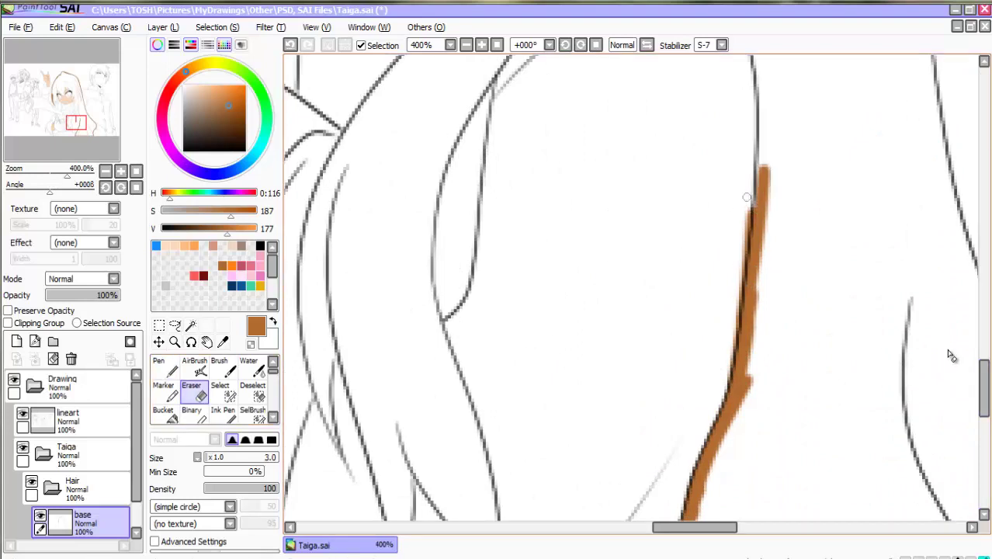
Continue the brown edge up the inner line of the back hair and around the small pointed bump beside the front lock
{"action": "key", "text": "n"}
{"action": "scroll", "coordinate": [951, 356], "scroll_direction": "up", "scroll_amount": 3}
{"action": "mouse_move", "coordinate": [680, 84]}
{"action": "left_mouse_down"}
{"action": "mouse_move", "coordinate": [745, 244]}
{"action": "mouse_move", "coordinate": [766, 365]}
{"action": "mouse_move", "coordinate": [764, 489]}
{"action": "left_mouse_up"}
{"action": "scroll", "coordinate": [949, 354], "scroll_direction": "up", "scroll_amount": 3}
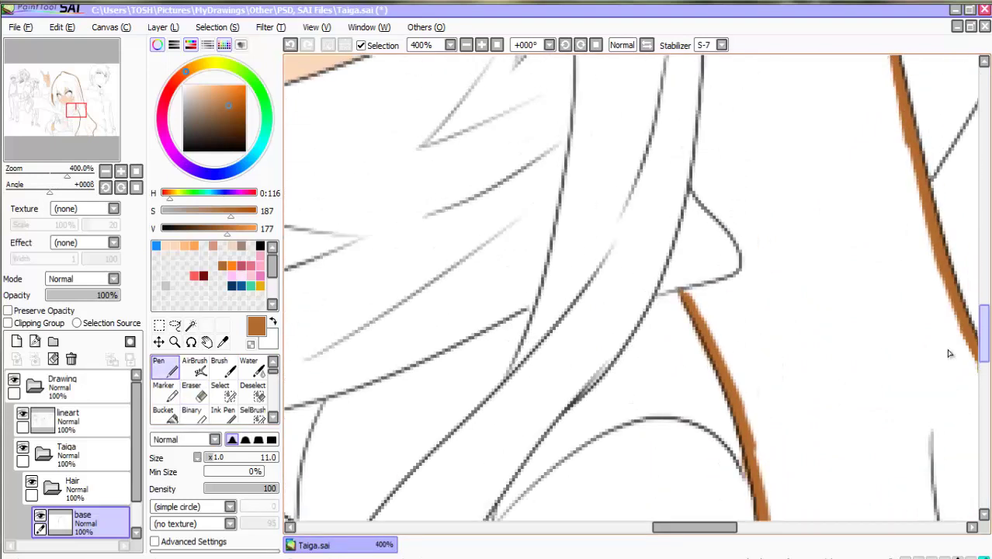
{"action": "left_click_drag", "start_coordinate": [680, 166], "coordinate": [742, 243]}
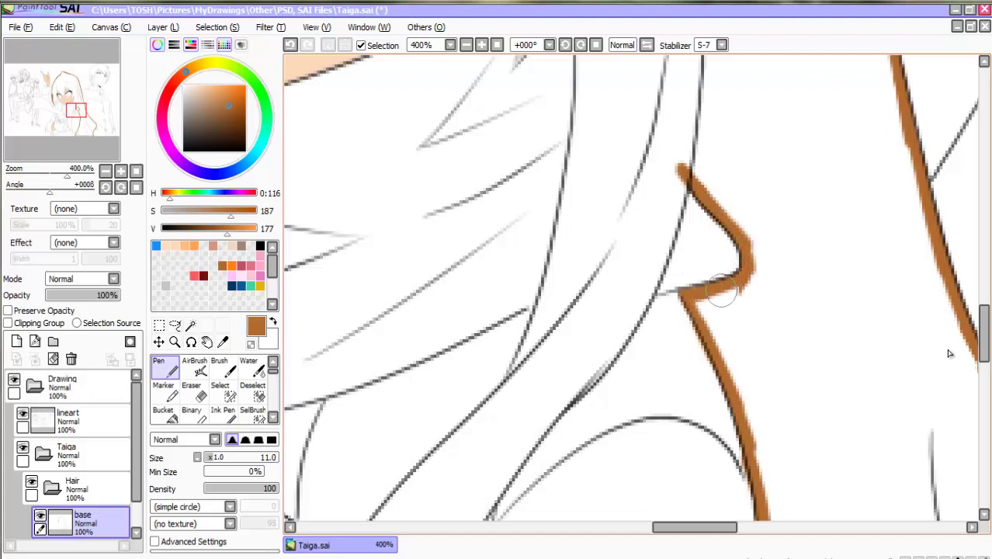
{"action": "scroll", "coordinate": [951, 356], "scroll_direction": "down", "scroll_amount": 1}
Paint the brown edge down the right side of the front lock, from the bump toward the chest, and clean its spill
{"action": "mouse_move", "coordinate": [685, 68]}
{"action": "left_mouse_down"}
{"action": "mouse_move", "coordinate": [669, 155]}
{"action": "mouse_move", "coordinate": [638, 216]}
{"action": "left_mouse_up"}
{"action": "key", "text": "e"}
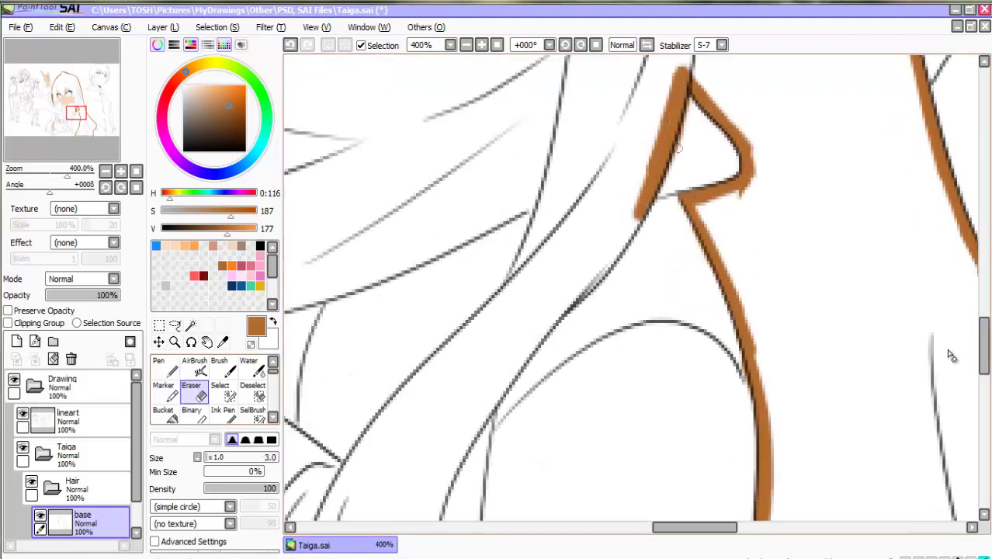
{"action": "key", "text": "n"}
{"action": "mouse_move", "coordinate": [550, 323]}
{"action": "left_mouse_down"}
{"action": "mouse_move", "coordinate": [642, 211]}
{"action": "mouse_move", "coordinate": [648, 169]}
{"action": "left_mouse_up"}
{"action": "scroll", "coordinate": [949, 354], "scroll_direction": "down", "scroll_amount": 2}
{"action": "left_click_drag", "start_coordinate": [451, 276], "coordinate": [534, 156]}
{"action": "left_click_drag", "start_coordinate": [496, 203], "coordinate": [560, 118]}
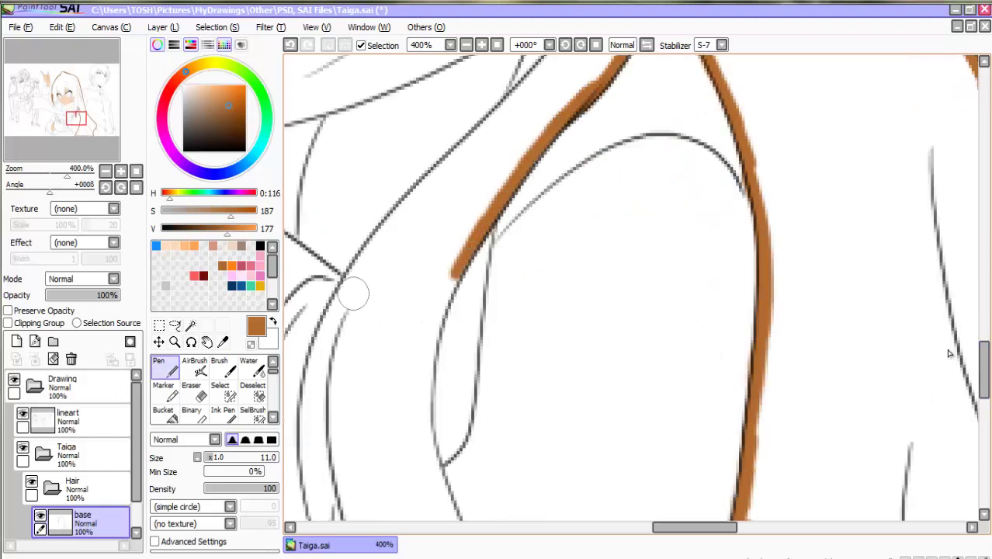
Paint the brown edge along the left side of the front lock and around its small leftmost tip
{"action": "mouse_move", "coordinate": [332, 311]}
{"action": "left_mouse_down"}
{"action": "mouse_move", "coordinate": [393, 190]}
{"action": "mouse_move", "coordinate": [528, 76]}
{"action": "left_mouse_up"}
{"action": "scroll", "coordinate": [952, 356], "scroll_direction": "down", "scroll_amount": 1}
{"action": "mouse_move", "coordinate": [339, 438]}
{"action": "left_mouse_down"}
{"action": "mouse_move", "coordinate": [301, 311]}
{"action": "mouse_move", "coordinate": [305, 202]}
{"action": "mouse_move", "coordinate": [334, 136]}
{"action": "left_mouse_up"}
{"action": "left_click_drag", "start_coordinate": [333, 357], "coordinate": [331, 417]}
{"action": "mouse_move", "coordinate": [329, 373]}
{"action": "left_mouse_down"}
{"action": "mouse_move", "coordinate": [335, 330]}
{"action": "mouse_move", "coordinate": [319, 359]}
{"action": "left_mouse_up"}
Outline the front lock's lower pointed tips and lower right curve in brown, then erase colour outside the lineart
{"action": "left_click_drag", "start_coordinate": [335, 299], "coordinate": [390, 508]}
{"action": "mouse_move", "coordinate": [426, 275]}
{"action": "left_mouse_down"}
{"action": "mouse_move", "coordinate": [428, 184]}
{"action": "mouse_move", "coordinate": [458, 113]}
{"action": "mouse_move", "coordinate": [431, 155]}
{"action": "mouse_move", "coordinate": [497, 357]}
{"action": "mouse_move", "coordinate": [493, 388]}
{"action": "left_mouse_up"}
{"action": "scroll", "coordinate": [952, 357], "scroll_direction": "down", "scroll_amount": 3}
{"action": "mouse_move", "coordinate": [387, 336]}
{"action": "left_mouse_down"}
{"action": "mouse_move", "coordinate": [437, 311]}
{"action": "mouse_move", "coordinate": [470, 376]}
{"action": "mouse_move", "coordinate": [465, 257]}
{"action": "left_mouse_up"}
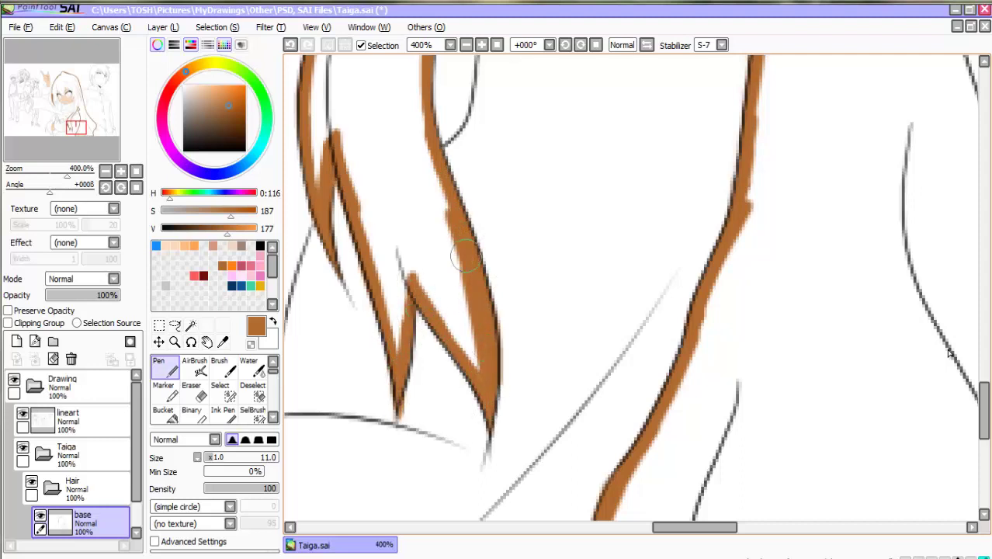
{"action": "key", "text": "e"}
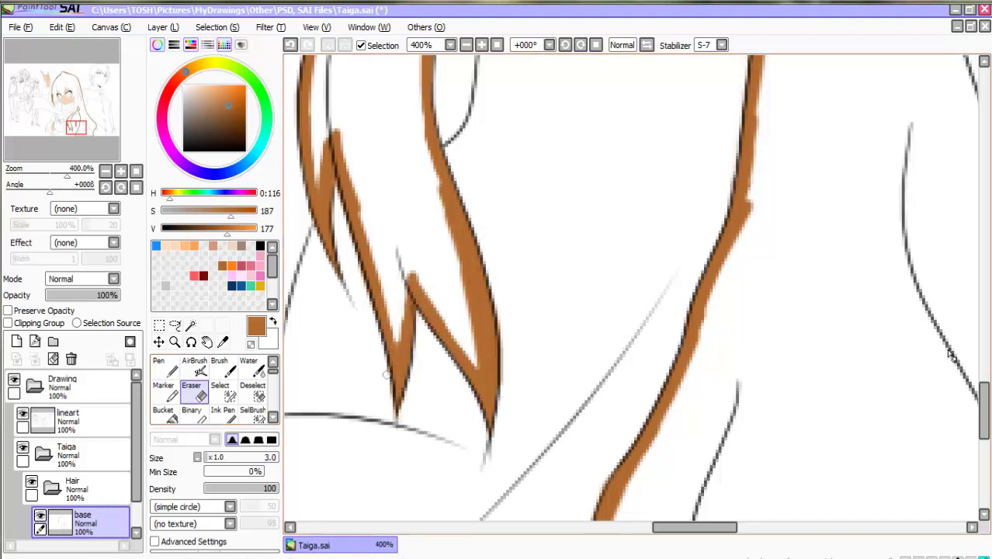
Extend the brown edges on both sides of the front lock upward past the chin to the side strands
{"action": "key", "text": "n"}
{"action": "scroll", "coordinate": [466, 349], "scroll_direction": "up", "scroll_amount": 5}
{"action": "mouse_move", "coordinate": [507, 372]}
{"action": "left_mouse_down"}
{"action": "mouse_move", "coordinate": [561, 216]}
{"action": "mouse_move", "coordinate": [578, 105]}
{"action": "left_mouse_up"}
{"action": "left_click_drag", "start_coordinate": [572, 152], "coordinate": [580, 58]}
{"action": "key", "text": "Up"}
{"action": "key", "text": "Up"}
{"action": "key", "text": "Up"}
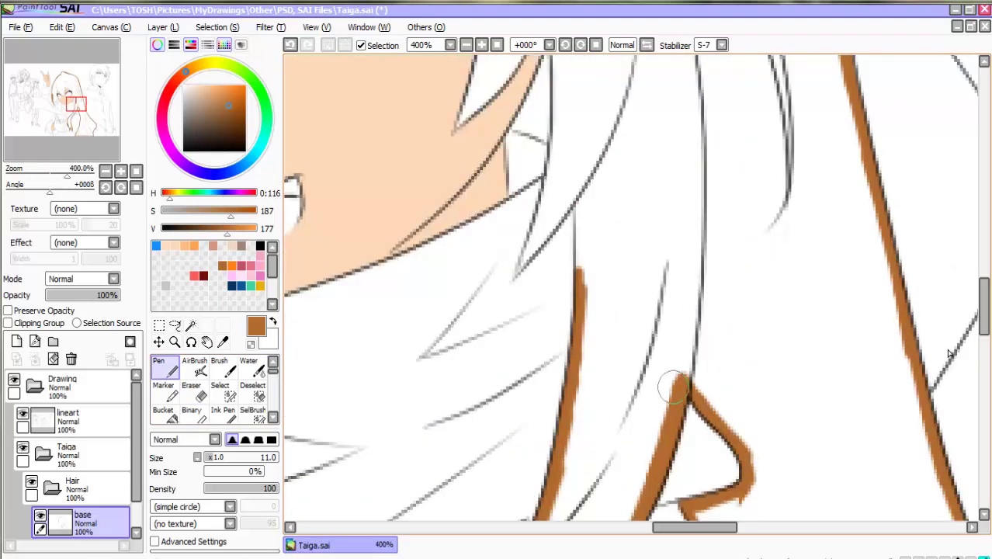
{"action": "left_click_drag", "start_coordinate": [680, 386], "coordinate": [698, 198]}
{"action": "key", "text": "Up"}
{"action": "scroll", "coordinate": [952, 357], "scroll_direction": "up", "scroll_amount": 2}
{"action": "left_click_drag", "start_coordinate": [578, 385], "coordinate": [578, 280]}
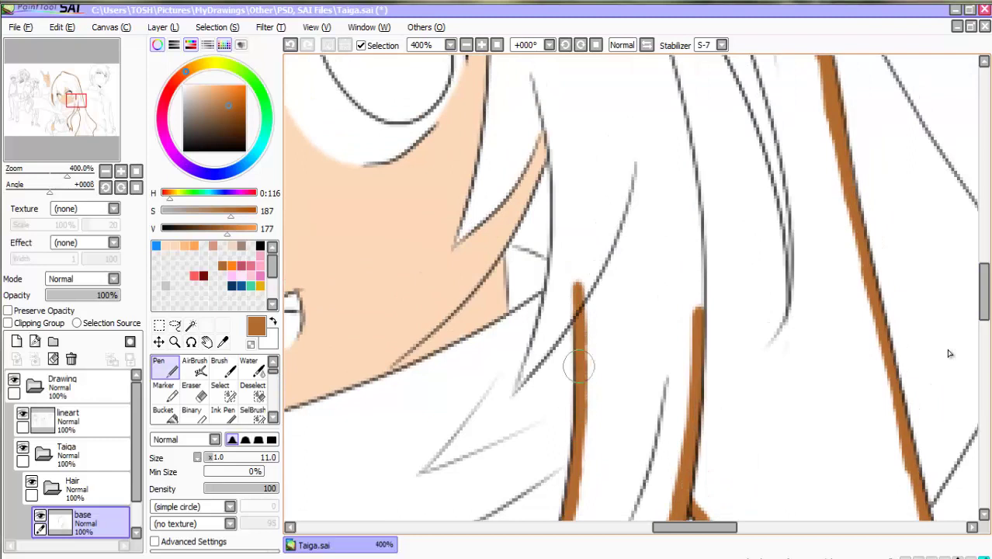
Outline the pointed side strand beside the jaw and ear in brown and erase the spill at its tip
{"action": "left_click_drag", "start_coordinate": [514, 390], "coordinate": [573, 304]}
{"action": "mouse_move", "coordinate": [537, 89]}
{"action": "left_mouse_down"}
{"action": "mouse_move", "coordinate": [561, 216]}
{"action": "mouse_move", "coordinate": [546, 294]}
{"action": "left_mouse_up"}
{"action": "key", "text": "e"}
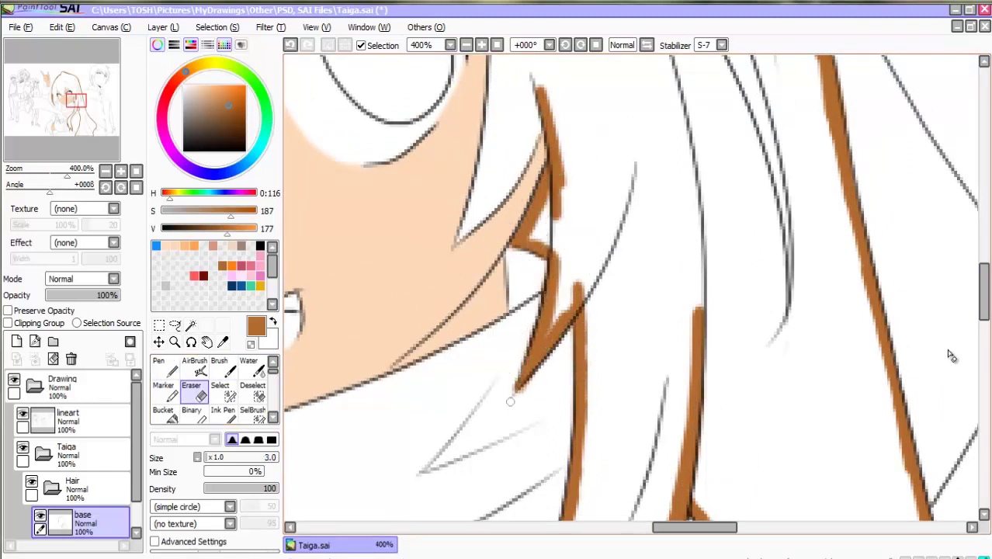
Outline the pointed cheek strand in brown and carry its edge up beside the right eye to the bangs
{"action": "key", "text": "n"}
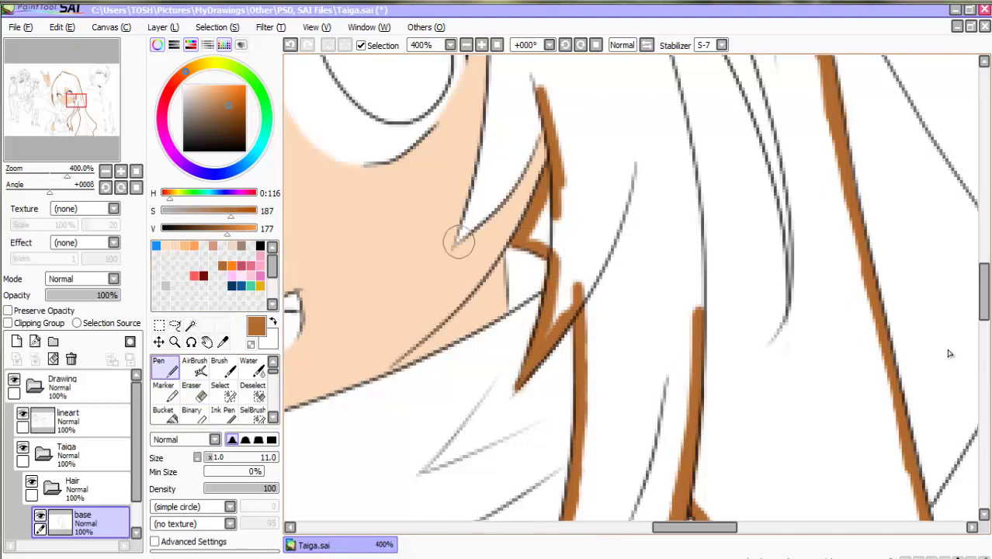
{"action": "left_click_drag", "start_coordinate": [508, 187], "coordinate": [535, 124]}
{"action": "left_click_drag", "start_coordinate": [458, 237], "coordinate": [492, 66]}
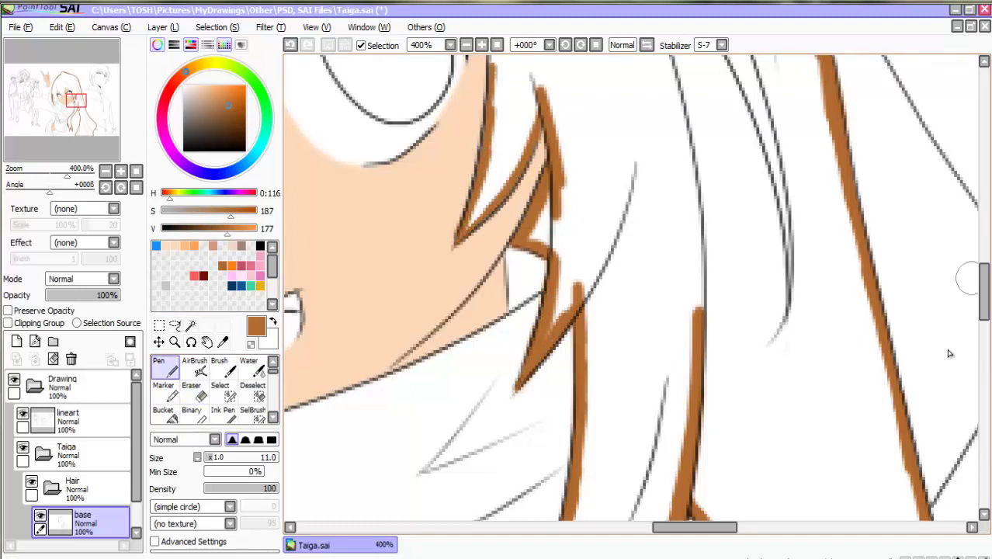
{"action": "left_click_drag", "start_coordinate": [983, 280], "coordinate": [984, 250]}
{"action": "mouse_move", "coordinate": [413, 147]}
{"action": "left_mouse_down"}
{"action": "mouse_move", "coordinate": [499, 225]}
{"action": "mouse_move", "coordinate": [494, 321]}
{"action": "left_mouse_up"}
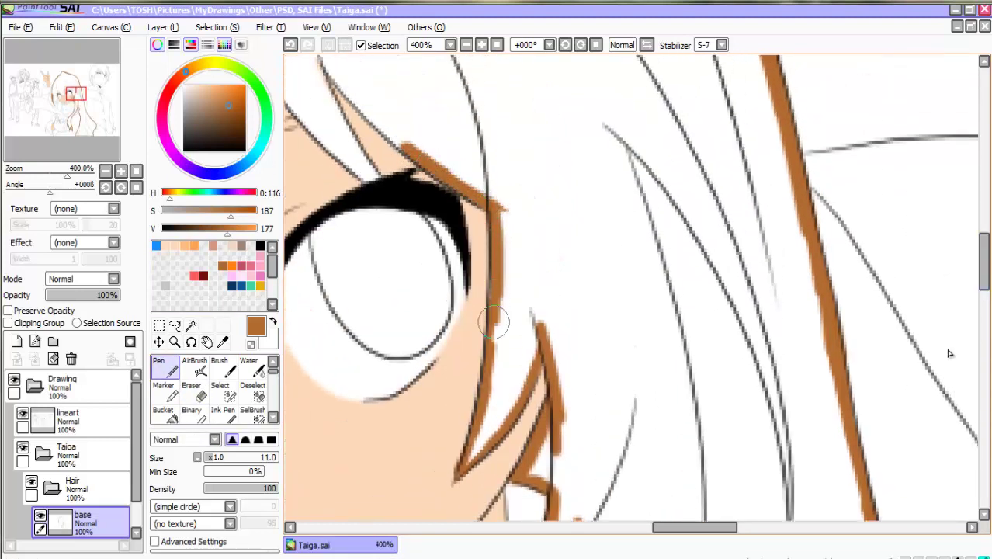
Paint brown edges along the bangs above the right eye and on the eyebrow between them, erasing the excess
{"action": "scroll", "coordinate": [326, 140], "scroll_direction": "up", "scroll_amount": 2}
{"action": "left_click_drag", "start_coordinate": [308, 120], "coordinate": [413, 237]}
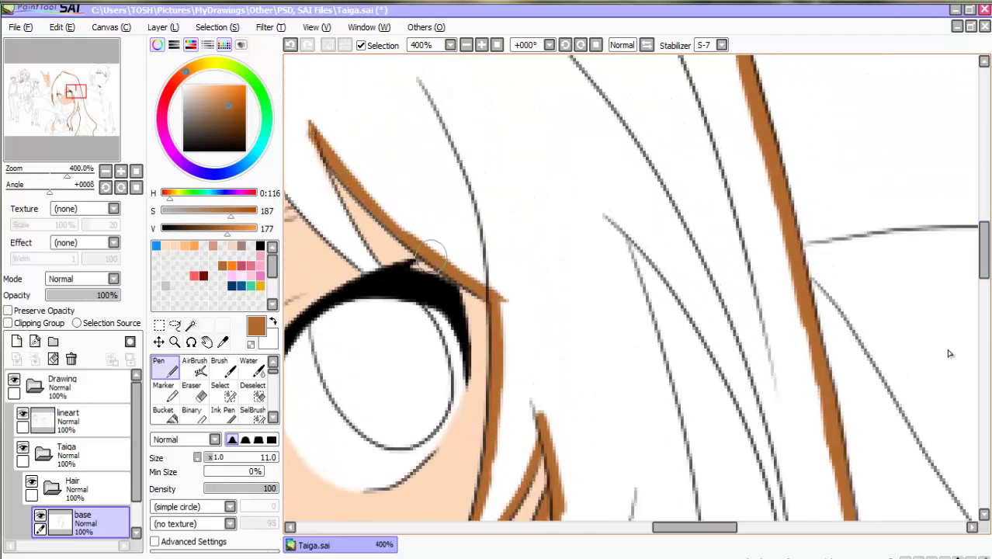
{"action": "left_click_drag", "start_coordinate": [694, 527], "coordinate": [676, 527]}
{"action": "mouse_move", "coordinate": [383, 91]}
{"action": "left_mouse_down"}
{"action": "mouse_move", "coordinate": [523, 270]}
{"action": "mouse_move", "coordinate": [467, 135]}
{"action": "left_mouse_up"}
{"action": "mouse_move", "coordinate": [378, 322]}
{"action": "left_mouse_down"}
{"action": "mouse_move", "coordinate": [379, 199]}
{"action": "mouse_move", "coordinate": [398, 132]}
{"action": "left_mouse_up"}
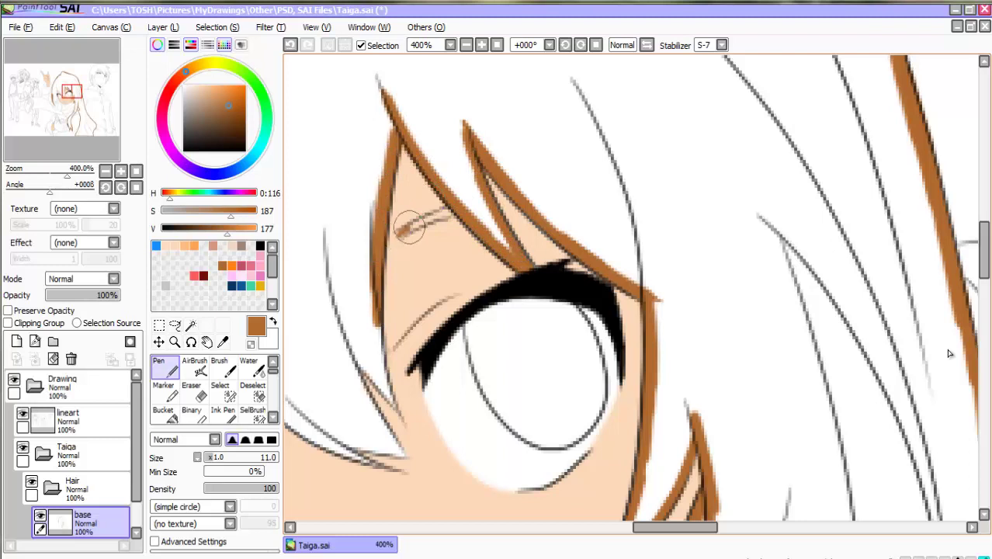
{"action": "left_click", "coordinate": [191, 391]}
{"action": "left_click_drag", "start_coordinate": [429, 231], "coordinate": [450, 221]}
{"action": "left_click", "coordinate": [165, 367]}
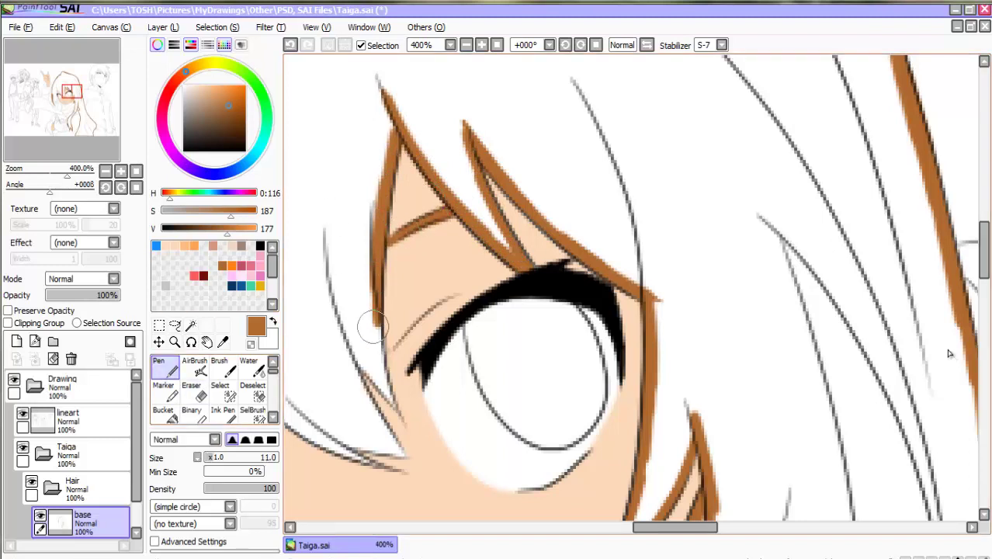
Outline the pointed centre bangs between the eyes in brown, including the small inner tip
{"action": "left_click_drag", "start_coordinate": [376, 317], "coordinate": [382, 379]}
{"action": "left_click_drag", "start_coordinate": [400, 417], "coordinate": [344, 344]}
{"action": "scroll", "coordinate": [952, 355], "scroll_direction": "left", "scroll_amount": 4}
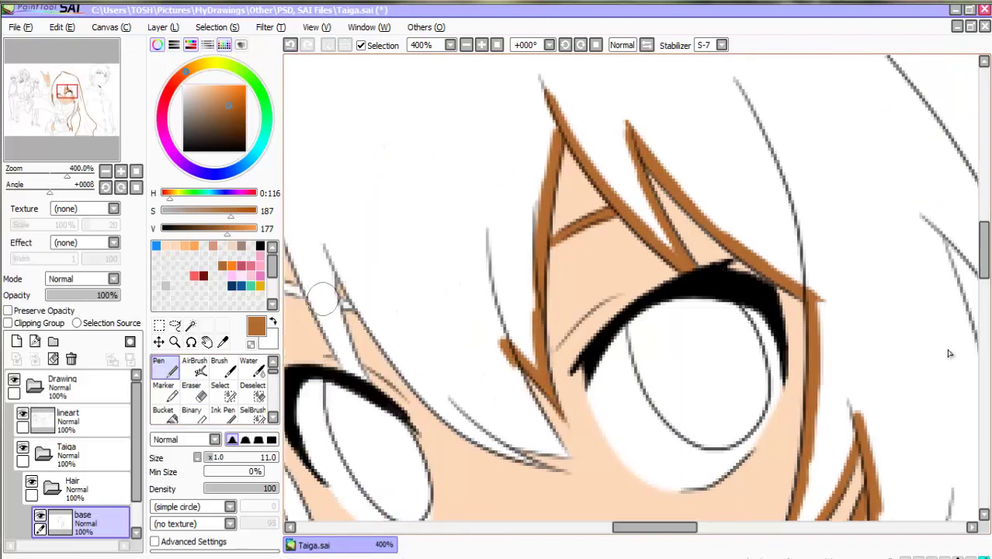
{"action": "mouse_move", "coordinate": [360, 309]}
{"action": "left_mouse_down"}
{"action": "mouse_move", "coordinate": [462, 426]}
{"action": "mouse_move", "coordinate": [575, 456]}
{"action": "left_mouse_up"}
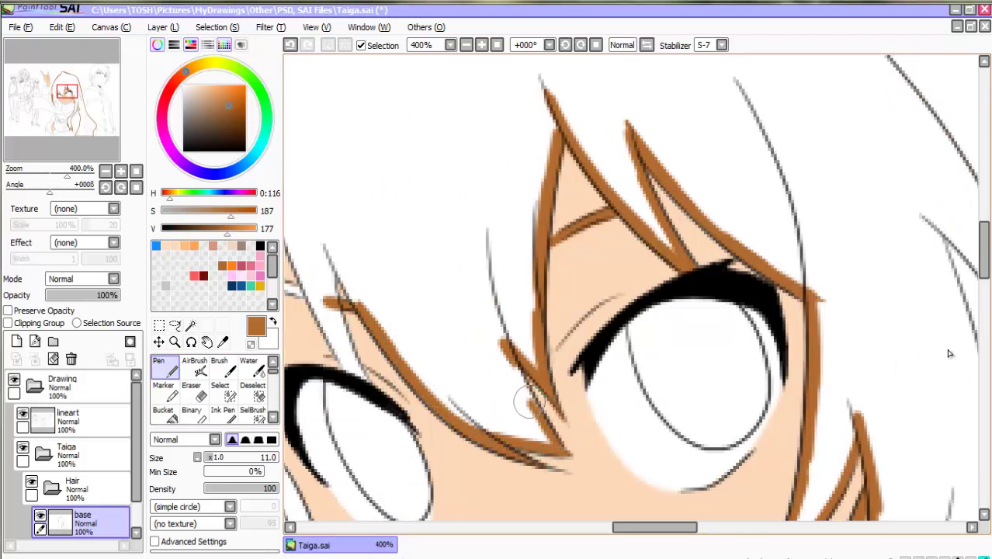
{"action": "left_click_drag", "start_coordinate": [529, 402], "coordinate": [509, 348]}
Paint the brown edges of the thin bang strands above the left eye and erase colour outside the lineart
{"action": "left_click_drag", "start_coordinate": [655, 527], "coordinate": [627, 527]}
{"action": "left_click_drag", "start_coordinate": [489, 199], "coordinate": [567, 373]}
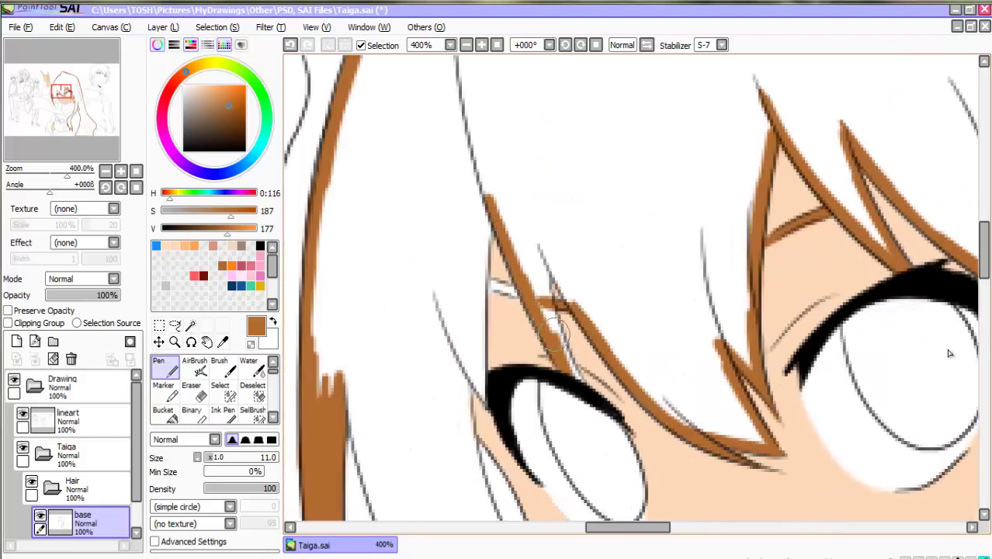
{"action": "left_click_drag", "start_coordinate": [546, 312], "coordinate": [565, 274]}
{"action": "key", "text": "e"}
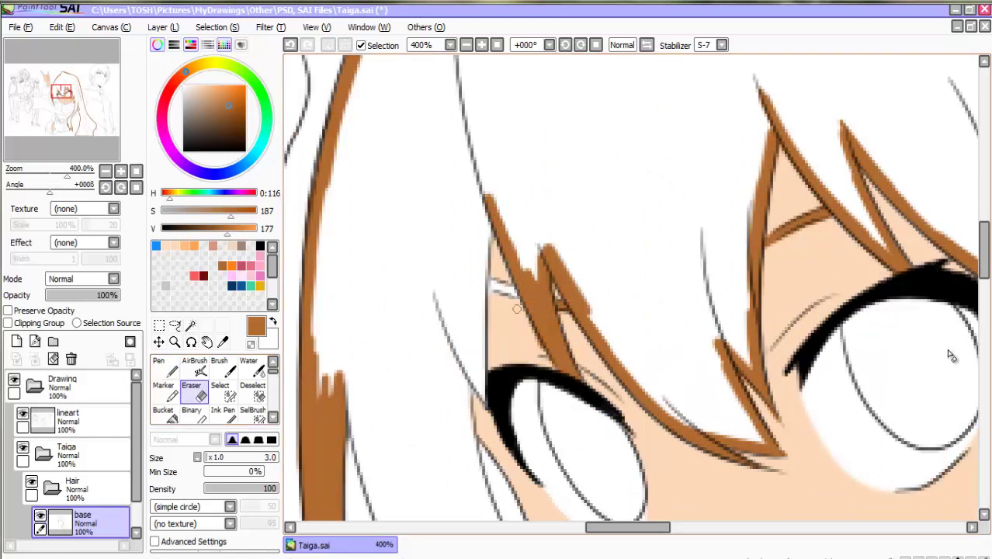
Paint the left eyebrow and the hair edge beside the left eye in brown down to the temple
{"action": "key", "text": "n"}
{"action": "left_click_drag", "start_coordinate": [476, 277], "coordinate": [513, 293]}
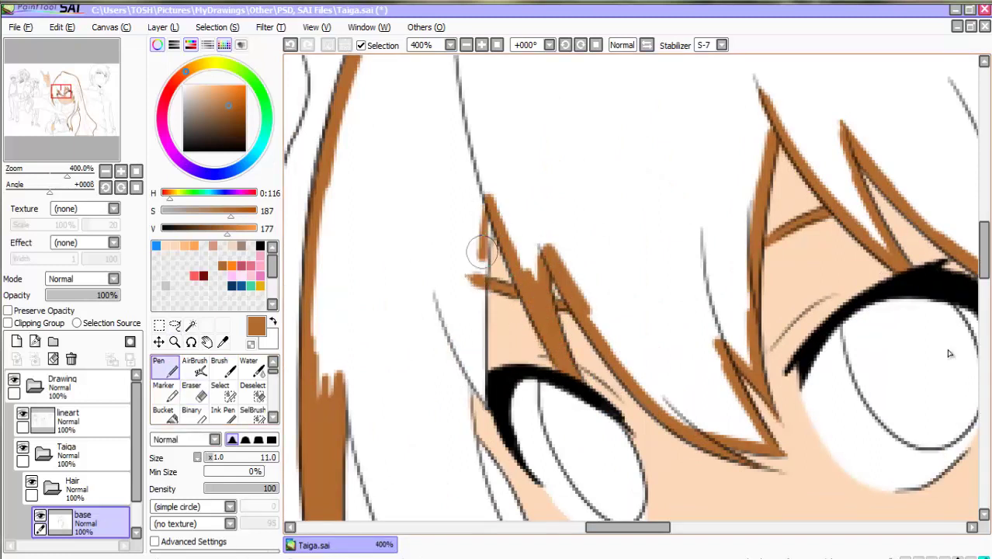
{"action": "left_click_drag", "start_coordinate": [483, 252], "coordinate": [484, 399]}
{"action": "left_click_drag", "start_coordinate": [455, 340], "coordinate": [484, 401]}
Outline the left side lock and its pointed cheek strands in brown and erase the spill around the tips
{"action": "left_click_drag", "start_coordinate": [983, 248], "coordinate": [984, 280]}
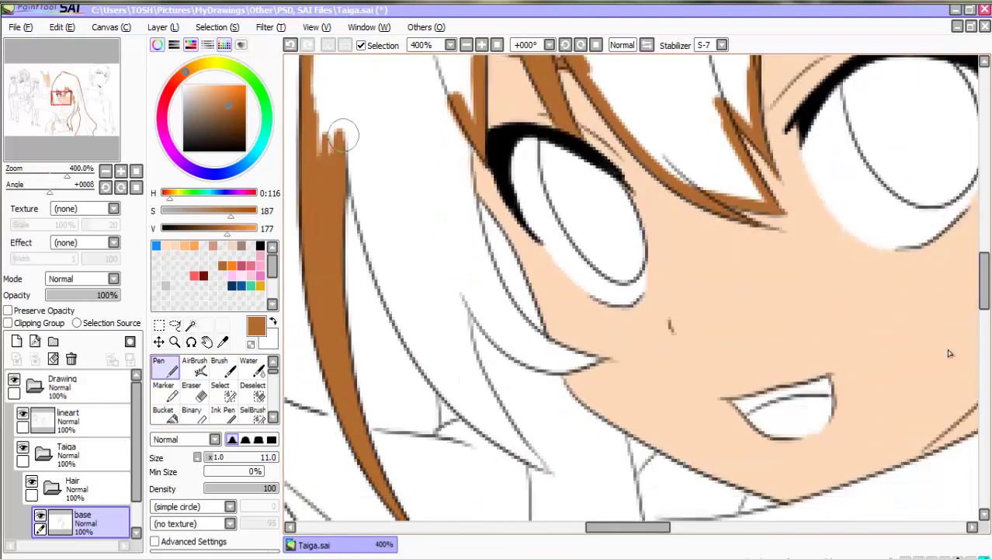
{"action": "mouse_move", "coordinate": [343, 136]}
{"action": "left_mouse_down"}
{"action": "mouse_move", "coordinate": [382, 276]}
{"action": "mouse_move", "coordinate": [447, 388]}
{"action": "mouse_move", "coordinate": [538, 466]}
{"action": "left_mouse_up"}
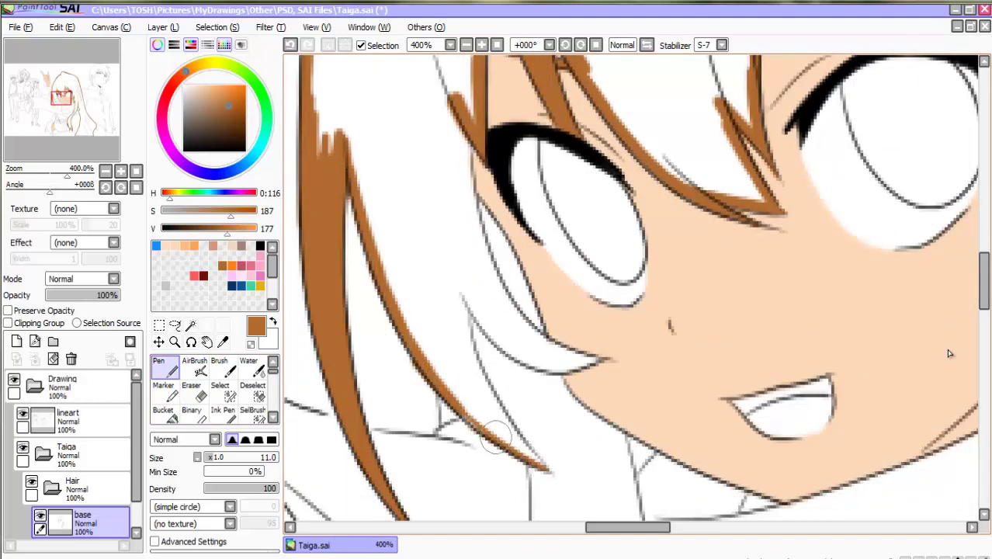
{"action": "mouse_move", "coordinate": [463, 296]}
{"action": "left_mouse_down"}
{"action": "mouse_move", "coordinate": [485, 408]}
{"action": "mouse_move", "coordinate": [523, 448]}
{"action": "left_mouse_up"}
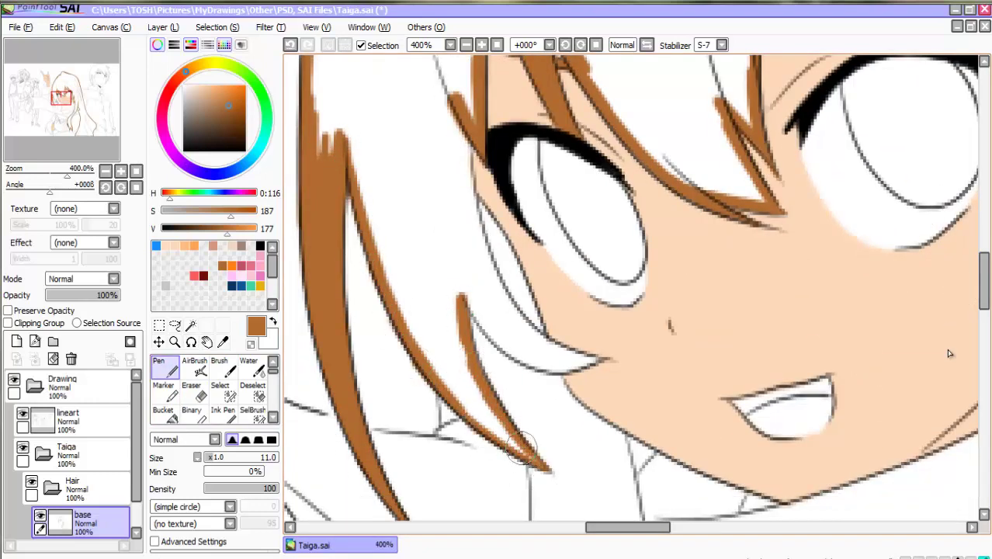
{"action": "left_click_drag", "start_coordinate": [480, 314], "coordinate": [538, 363]}
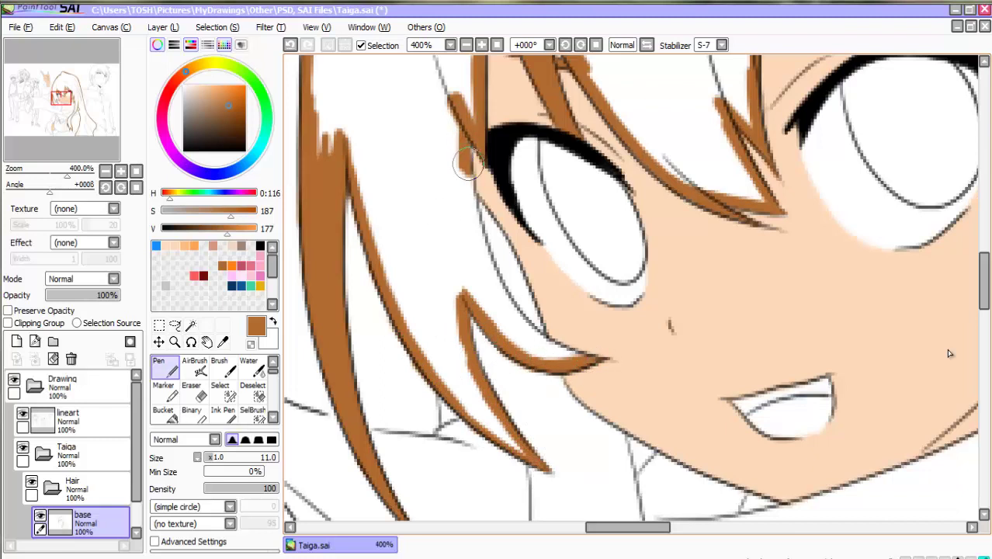
{"action": "mouse_move", "coordinate": [468, 163]}
{"action": "left_mouse_down"}
{"action": "mouse_move", "coordinate": [488, 260]}
{"action": "mouse_move", "coordinate": [541, 333]}
{"action": "left_mouse_up"}
{"action": "key", "text": "e"}
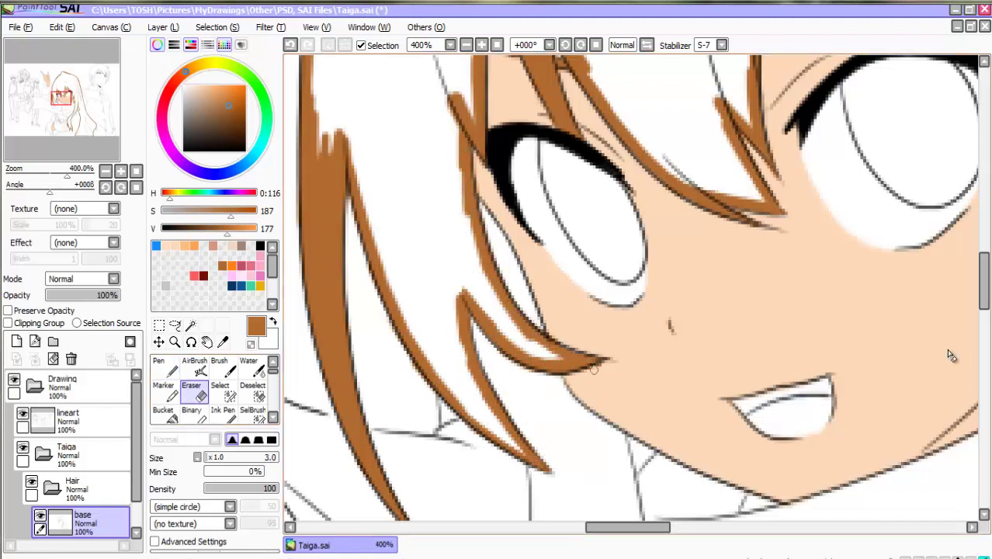
Fill the enclosed hair outline with brown using the Bucket tool
{"action": "key", "text": "n"}
{"action": "key", "text": "g"}
{"action": "left_click", "coordinate": [431, 252]}
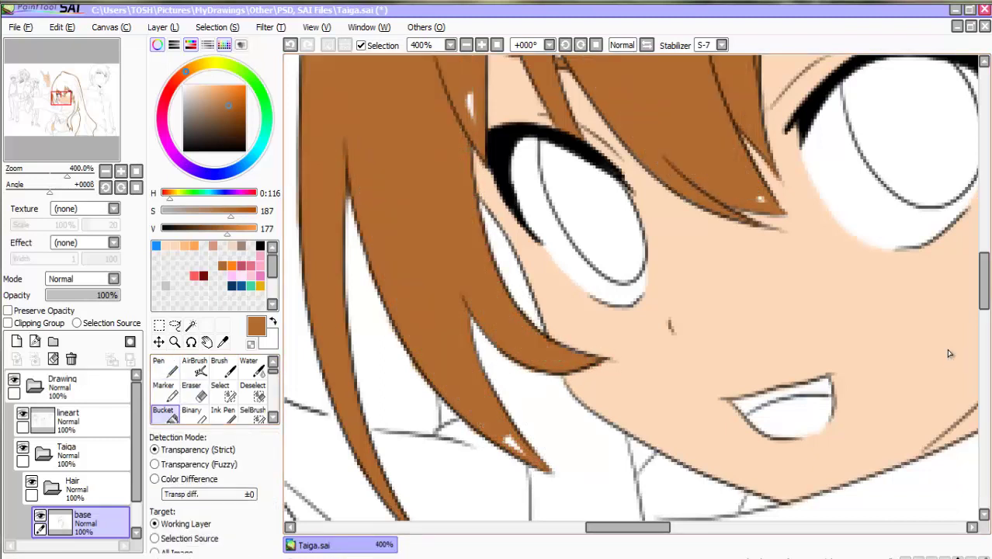
Cover the small unfilled gaps in the hair tips and along the long strands with brown
{"action": "key", "text": "n"}
{"action": "scroll", "coordinate": [746, 189], "scroll_direction": "down", "scroll_amount": 3}
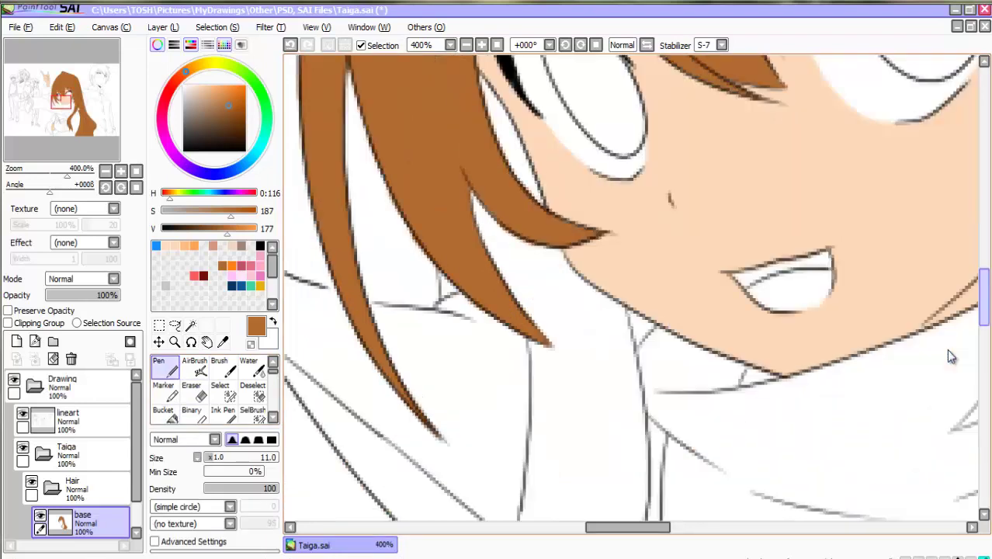
{"action": "scroll", "coordinate": [527, 200], "scroll_direction": "up", "scroll_amount": 6}
{"action": "left_click_drag", "start_coordinate": [959, 483], "coordinate": [481, 213]}
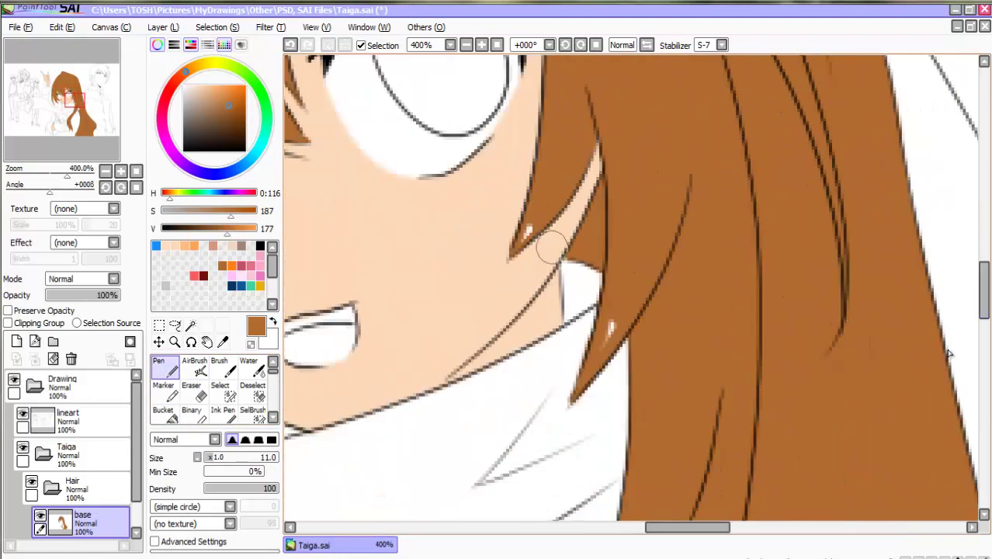
{"action": "left_click_drag", "start_coordinate": [984, 291], "coordinate": [984, 416]}
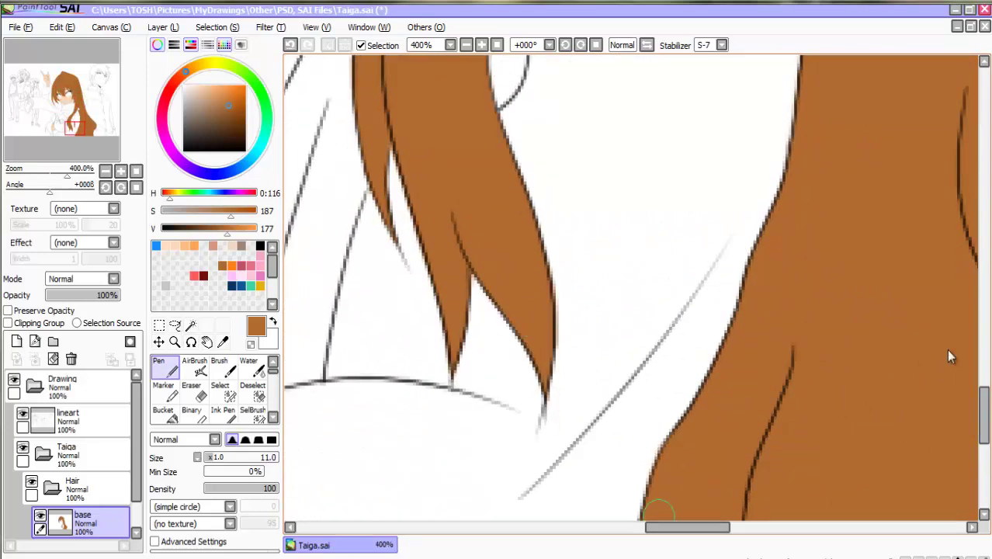
{"action": "left_click_drag", "start_coordinate": [672, 527], "coordinate": [725, 527]}
{"action": "left_click_drag", "start_coordinate": [985, 417], "coordinate": [985, 444]}
{"action": "left_click_drag", "start_coordinate": [741, 527], "coordinate": [590, 527]}
{"action": "scroll", "coordinate": [952, 356], "scroll_direction": "up", "scroll_amount": 10}
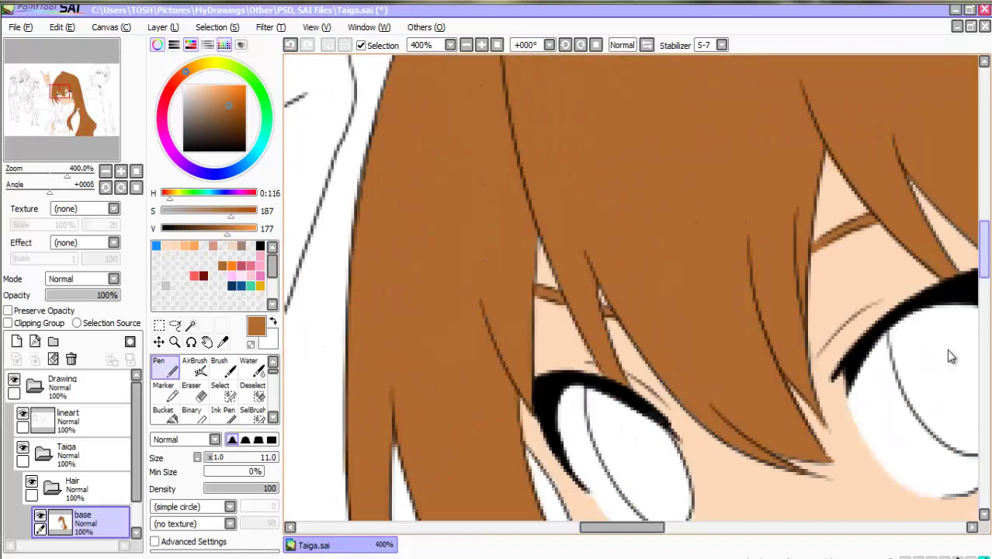
Paint the thin strand beside the left eye and the small hair piece behind the side lock in brown
{"action": "scroll", "coordinate": [952, 356], "scroll_direction": "right", "scroll_amount": 3}
{"action": "scroll", "coordinate": [951, 357], "scroll_direction": "down", "scroll_amount": 5}
{"action": "scroll", "coordinate": [950, 355], "scroll_direction": "left", "scroll_amount": 3}
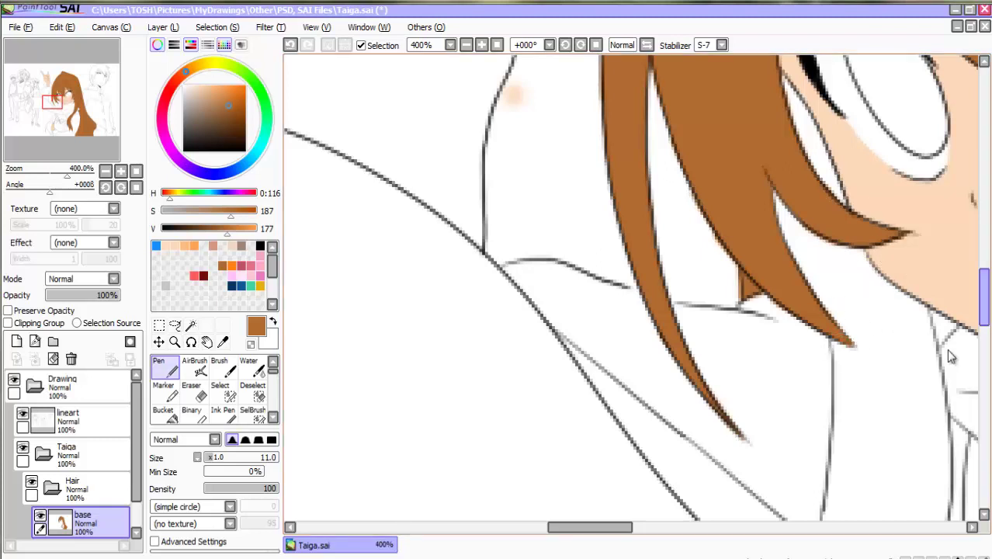
{"action": "scroll", "coordinate": [952, 356], "scroll_direction": "up", "scroll_amount": 2}
{"action": "key", "text": "e"}
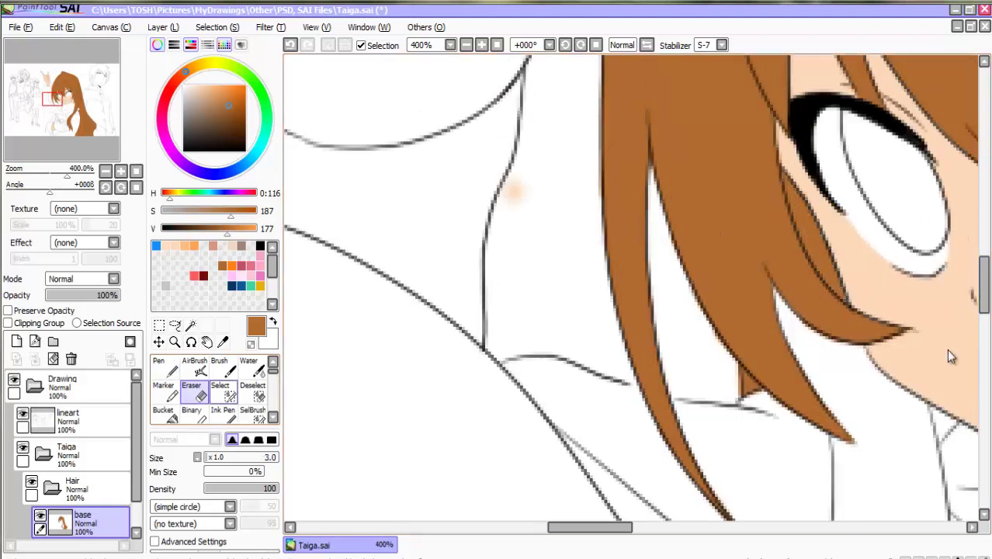
Outline the front lock running from the left cheek down to the sleeve in brown and fill it with the Bucket
{"action": "key", "text": "n"}
{"action": "mouse_move", "coordinate": [772, 283]}
{"action": "left_mouse_down"}
{"action": "mouse_move", "coordinate": [840, 419]}
{"action": "mouse_move", "coordinate": [827, 407]}
{"action": "mouse_move", "coordinate": [849, 444]}
{"action": "left_mouse_up"}
{"action": "mouse_move", "coordinate": [865, 353]}
{"action": "left_mouse_down"}
{"action": "mouse_move", "coordinate": [867, 373]}
{"action": "mouse_move", "coordinate": [928, 410]}
{"action": "mouse_move", "coordinate": [637, 193]}
{"action": "mouse_move", "coordinate": [677, 248]}
{"action": "mouse_move", "coordinate": [689, 392]}
{"action": "mouse_move", "coordinate": [659, 462]}
{"action": "left_mouse_up"}
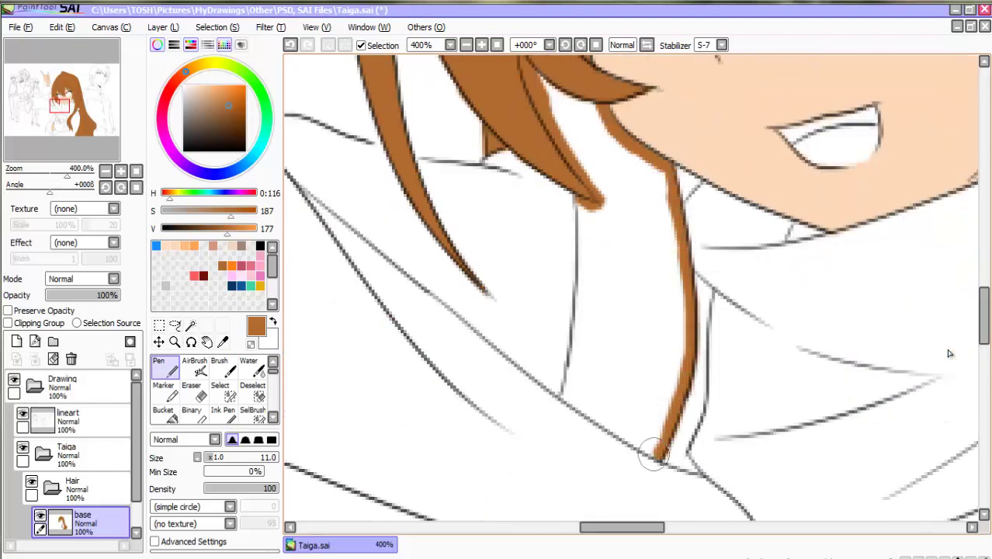
{"action": "mouse_move", "coordinate": [563, 397]}
{"action": "left_mouse_down"}
{"action": "mouse_move", "coordinate": [581, 205]}
{"action": "mouse_move", "coordinate": [634, 437]}
{"action": "mouse_move", "coordinate": [658, 456]}
{"action": "left_mouse_up"}
{"action": "key", "text": "g"}
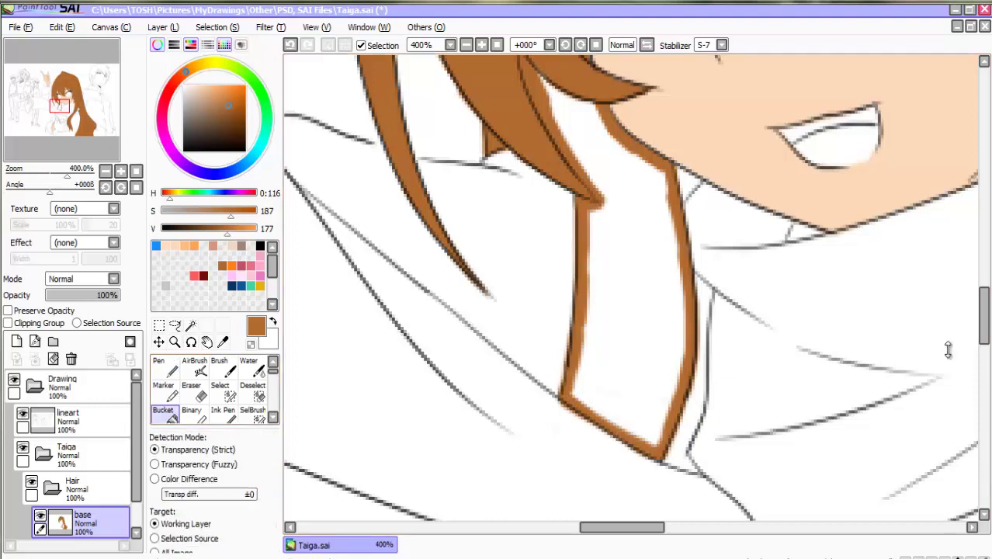
{"action": "left_click", "coordinate": [625, 311]}
{"action": "key", "text": "n"}
{"action": "left_click_drag", "start_coordinate": [543, 85], "coordinate": [552, 95]}
Paint brown edges on the lock below the sleeve and colour the small hair gap inside the ribbon loop
{"action": "mouse_move", "coordinate": [614, 466]}
{"action": "left_mouse_down"}
{"action": "mouse_move", "coordinate": [687, 72]}
{"action": "mouse_move", "coordinate": [761, 72]}
{"action": "left_mouse_up"}
{"action": "mouse_move", "coordinate": [438, 469]}
{"action": "left_mouse_down"}
{"action": "mouse_move", "coordinate": [456, 379]}
{"action": "mouse_move", "coordinate": [510, 282]}
{"action": "left_mouse_up"}
{"action": "mouse_move", "coordinate": [477, 332]}
{"action": "left_mouse_down"}
{"action": "mouse_move", "coordinate": [530, 258]}
{"action": "mouse_move", "coordinate": [603, 193]}
{"action": "mouse_move", "coordinate": [620, 155]}
{"action": "mouse_move", "coordinate": [650, 158]}
{"action": "mouse_move", "coordinate": [608, 231]}
{"action": "mouse_move", "coordinate": [629, 277]}
{"action": "mouse_move", "coordinate": [606, 400]}
{"action": "left_mouse_up"}
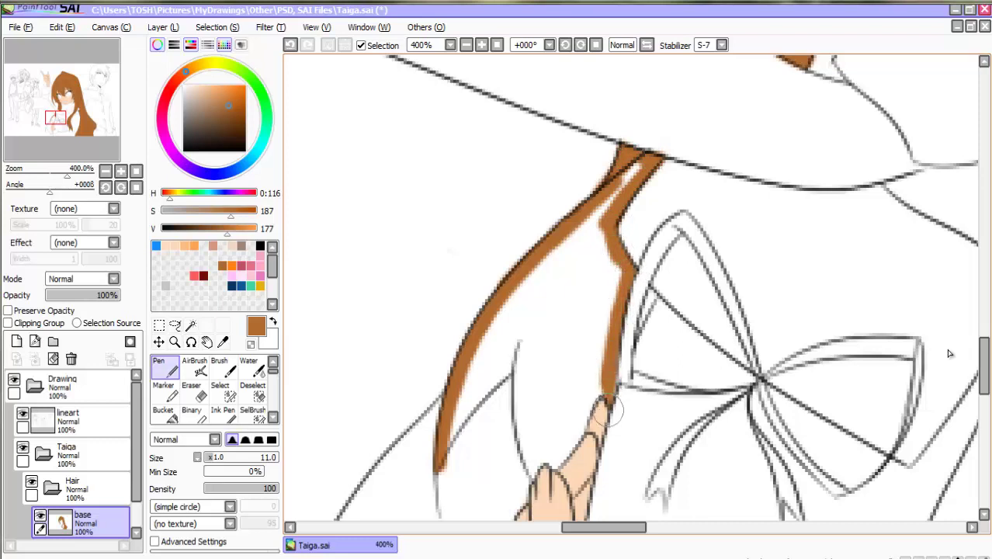
{"action": "left_click_drag", "start_coordinate": [644, 324], "coordinate": [656, 288]}
{"action": "key", "text": "e"}
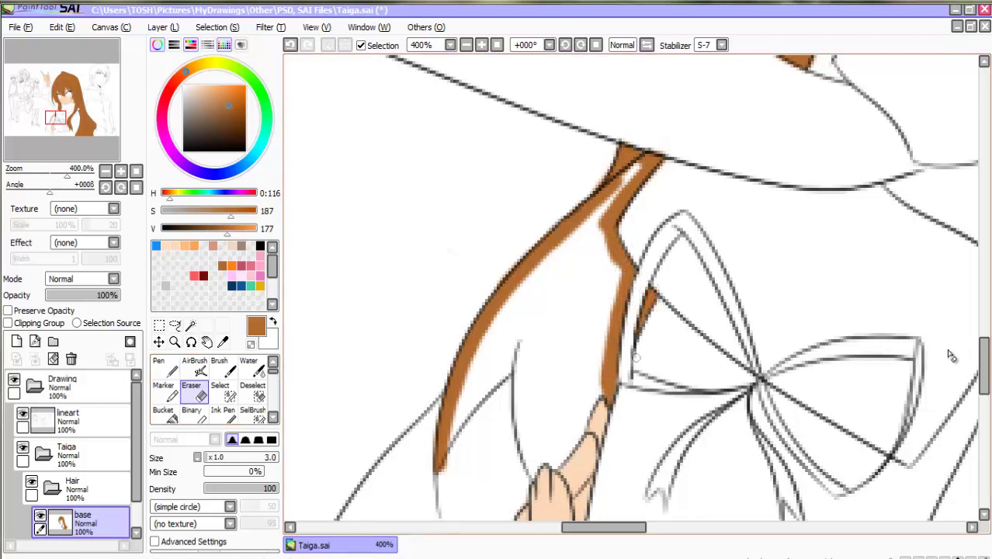
Paint the brown hair edge around the raised fingertips
{"action": "key", "text": "n"}
{"action": "left_click_drag", "start_coordinate": [547, 469], "coordinate": [601, 386]}
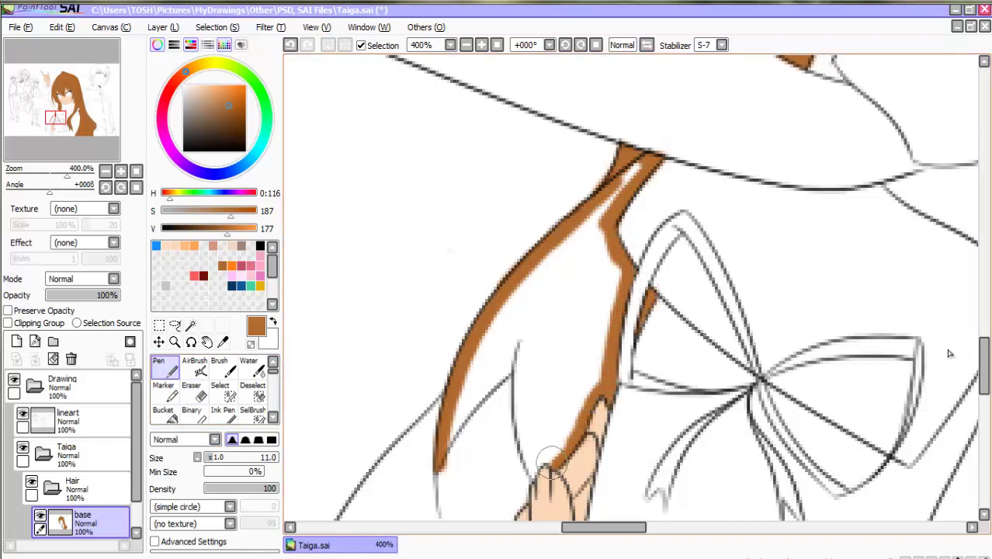
{"action": "mouse_move", "coordinate": [552, 463]}
{"action": "left_mouse_down"}
{"action": "mouse_move", "coordinate": [519, 486]}
{"action": "mouse_move", "coordinate": [525, 496]}
{"action": "left_mouse_up"}
{"action": "key", "text": "Down"}
Paint the outer edge and pointed tip of the lower lock in brown, continuing along its inner curve
{"action": "mouse_move", "coordinate": [314, 371]}
{"action": "left_mouse_down"}
{"action": "mouse_move", "coordinate": [393, 253]}
{"action": "mouse_move", "coordinate": [439, 209]}
{"action": "left_mouse_up"}
{"action": "left_click_drag", "start_coordinate": [984, 387], "coordinate": [983, 408]}
{"action": "left_click_drag", "start_coordinate": [601, 527], "coordinate": [583, 528]}
{"action": "left_click_drag", "start_coordinate": [435, 365], "coordinate": [439, 417]}
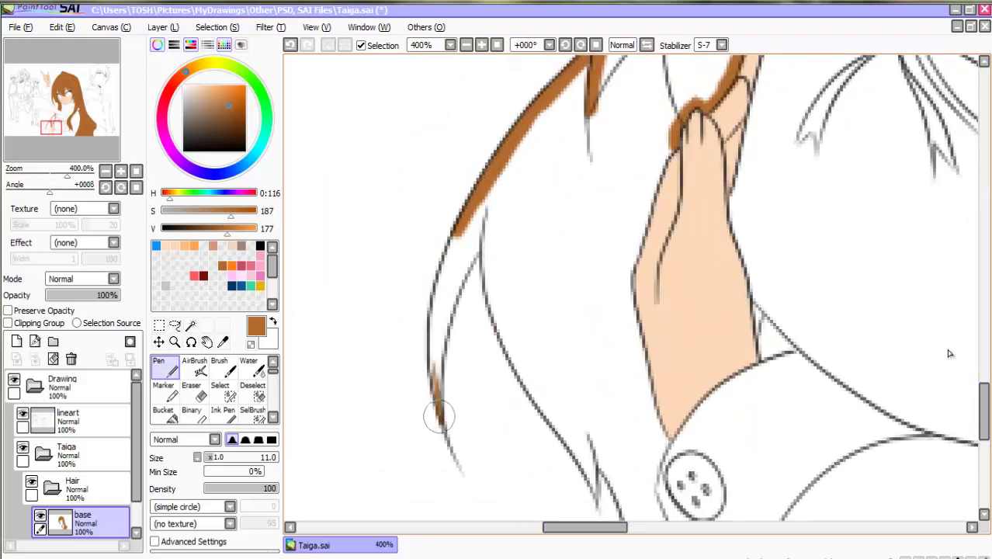
{"action": "mouse_move", "coordinate": [439, 326]}
{"action": "left_mouse_down"}
{"action": "mouse_move", "coordinate": [434, 388]}
{"action": "mouse_move", "coordinate": [432, 301]}
{"action": "mouse_move", "coordinate": [455, 237]}
{"action": "left_mouse_up"}
{"action": "mouse_move", "coordinate": [441, 412]}
{"action": "left_mouse_down"}
{"action": "mouse_move", "coordinate": [439, 360]}
{"action": "mouse_move", "coordinate": [489, 194]}
{"action": "mouse_move", "coordinate": [527, 377]}
{"action": "mouse_move", "coordinate": [594, 470]}
{"action": "mouse_move", "coordinate": [596, 497]}
{"action": "left_mouse_up"}
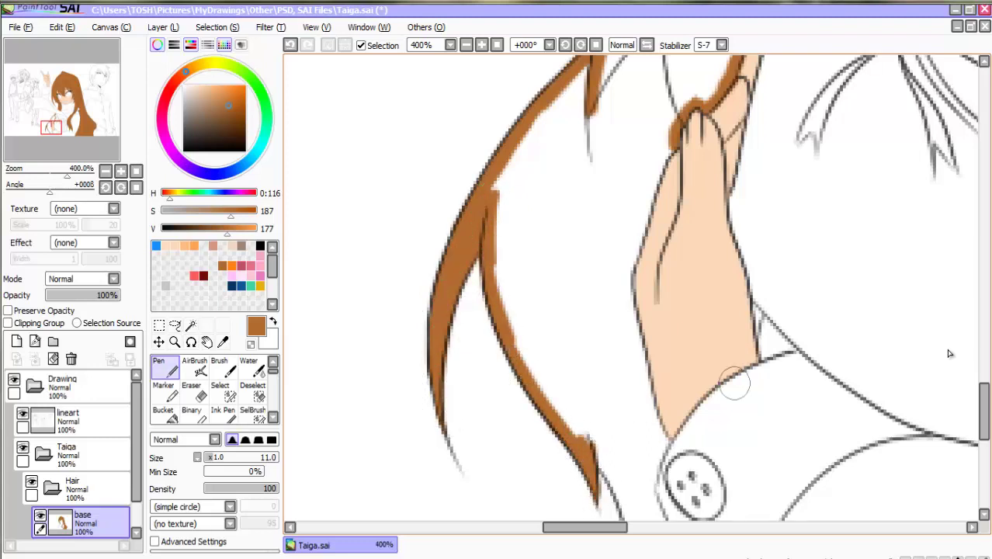
Close the lower lock's brown outline along the canvas edge and up the side of the forearm
{"action": "scroll", "coordinate": [734, 383], "scroll_direction": "down", "scroll_amount": 3}
{"action": "mouse_move", "coordinate": [610, 309]}
{"action": "left_mouse_down"}
{"action": "mouse_move", "coordinate": [639, 427]}
{"action": "mouse_move", "coordinate": [657, 410]}
{"action": "mouse_move", "coordinate": [713, 420]}
{"action": "left_mouse_up"}
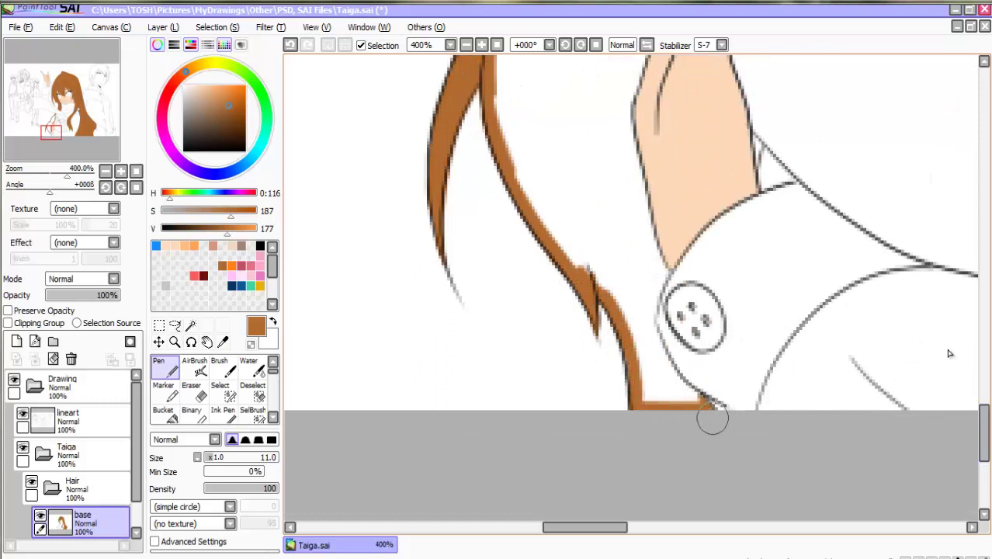
{"action": "mouse_move", "coordinate": [651, 320]}
{"action": "left_mouse_down"}
{"action": "mouse_move", "coordinate": [691, 388]}
{"action": "mouse_move", "coordinate": [651, 310]}
{"action": "mouse_move", "coordinate": [666, 268]}
{"action": "mouse_move", "coordinate": [756, 143]}
{"action": "mouse_move", "coordinate": [757, 163]}
{"action": "mouse_move", "coordinate": [757, 144]}
{"action": "mouse_move", "coordinate": [653, 250]}
{"action": "mouse_move", "coordinate": [625, 105]}
{"action": "left_mouse_up"}
{"action": "key", "text": "e"}
{"action": "key", "text": "n"}
{"action": "scroll", "coordinate": [628, 303], "scroll_direction": "up", "scroll_amount": 3}
{"action": "left_click_drag", "start_coordinate": [627, 302], "coordinate": [669, 185]}
Fill the outlined lower lock with brown using the Bucket and clean the colour edge beside the hand
{"action": "key", "text": "g"}
{"action": "left_click", "coordinate": [582, 232]}
{"action": "key", "text": "n"}
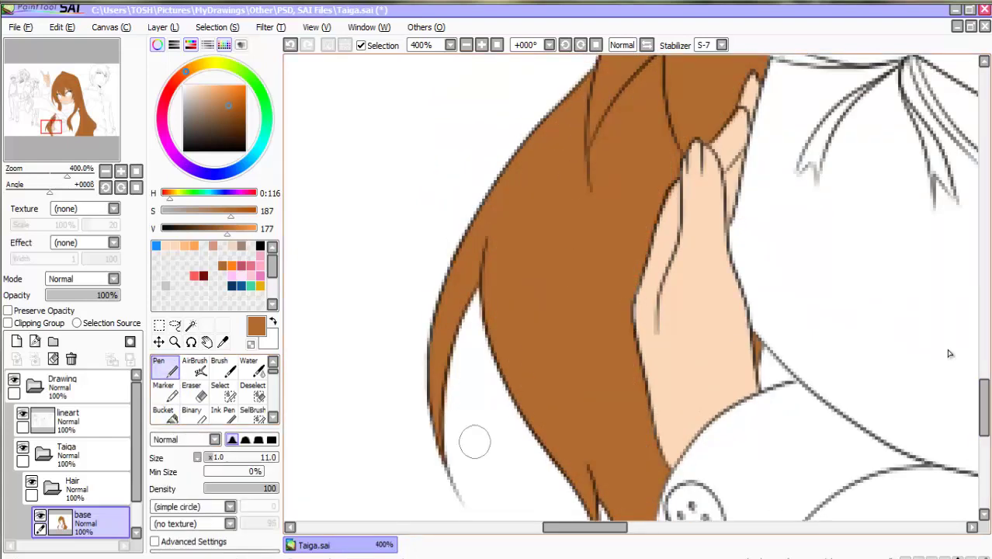
{"action": "scroll", "coordinate": [475, 442], "scroll_direction": "down", "scroll_amount": 3}
{"action": "scroll", "coordinate": [960, 394], "scroll_direction": "up", "scroll_amount": 4}
{"action": "key", "text": "e"}
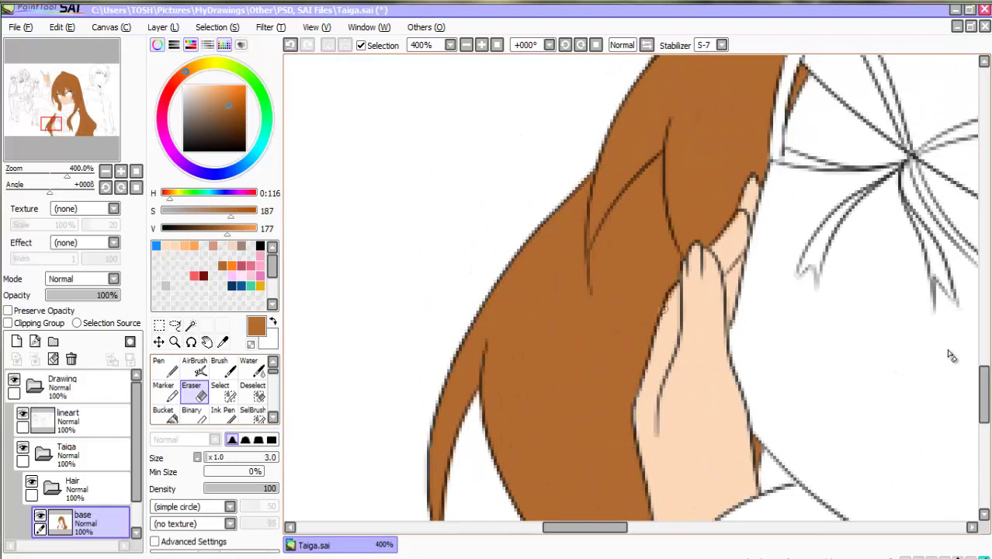
Cover the unfilled sliver at the top of the lower lock, just under the sleeve, with brown
{"action": "key", "text": "n"}
{"action": "scroll", "coordinate": [883, 316], "scroll_direction": "up", "scroll_amount": 4}
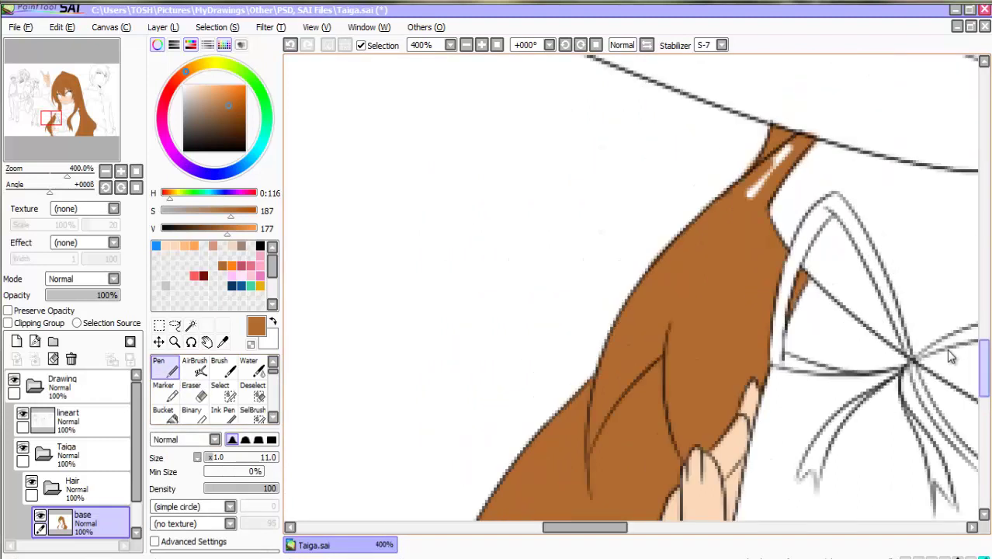
{"action": "key", "text": "e"}
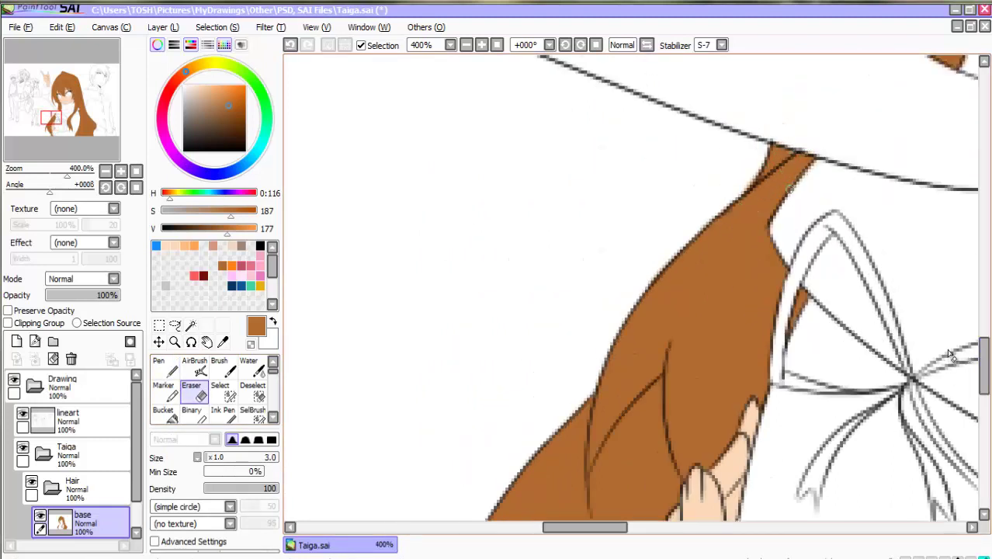
{"action": "key", "text": "n"}
Erase the brown spill along the edges of the front lock and around the cheek strand's tip
{"action": "mouse_move", "coordinate": [784, 189]}
{"action": "left_mouse_down"}
{"action": "mouse_move", "coordinate": [784, 411]}
{"action": "mouse_move", "coordinate": [509, 478]}
{"action": "left_mouse_up"}
{"action": "key", "text": "e"}
{"action": "left_click_drag", "start_coordinate": [609, 315], "coordinate": [593, 308]}
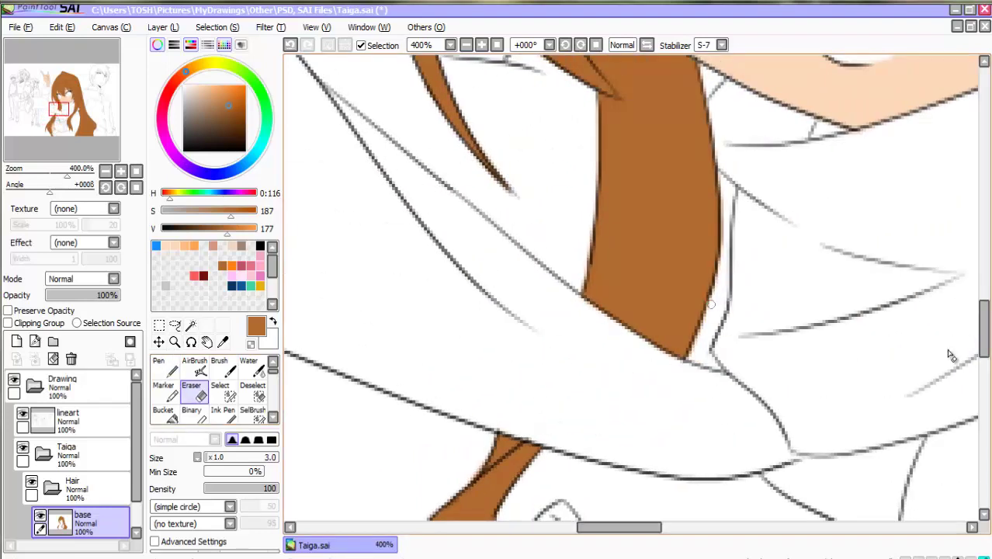
{"action": "scroll", "coordinate": [777, 223], "scroll_direction": "up", "scroll_amount": 4}
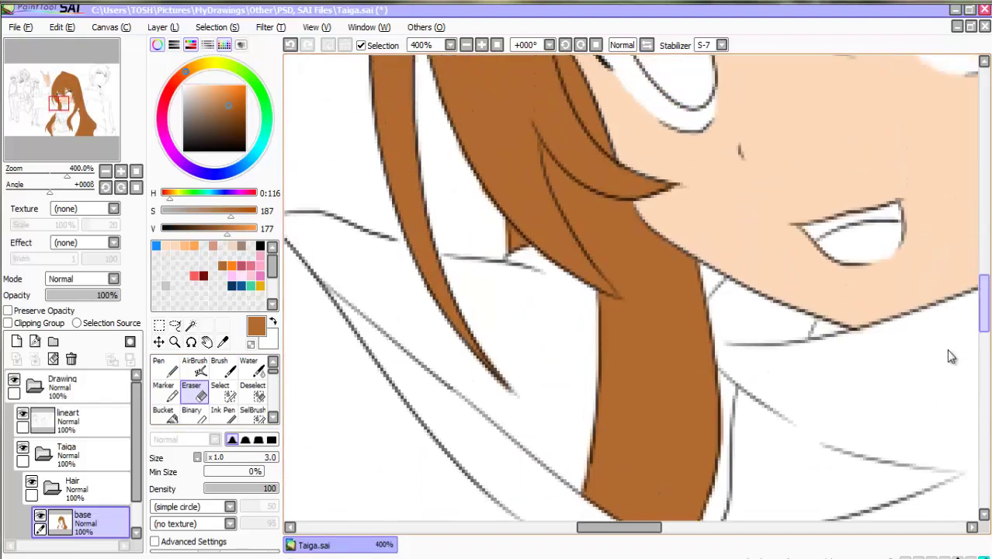
{"action": "key", "text": "n"}
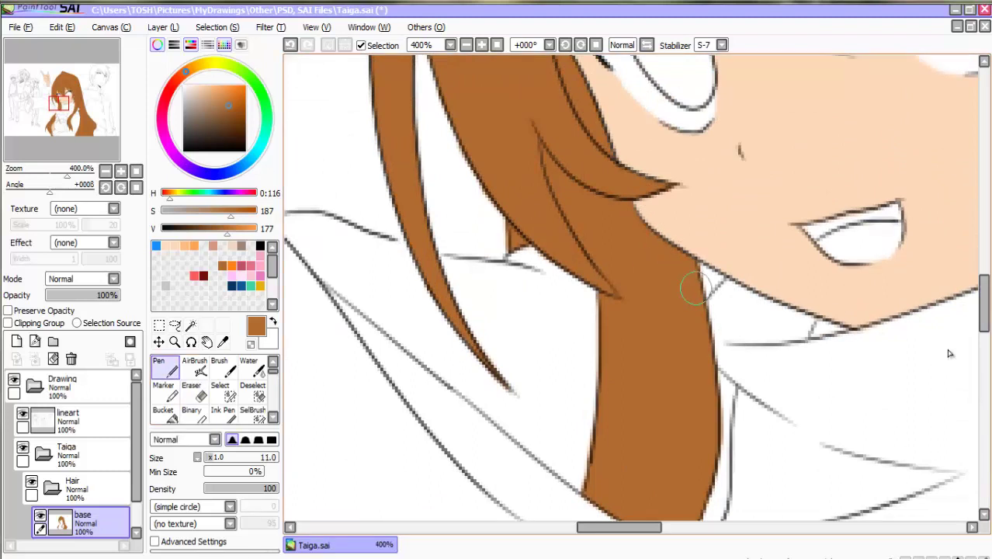
{"action": "key", "text": "e"}
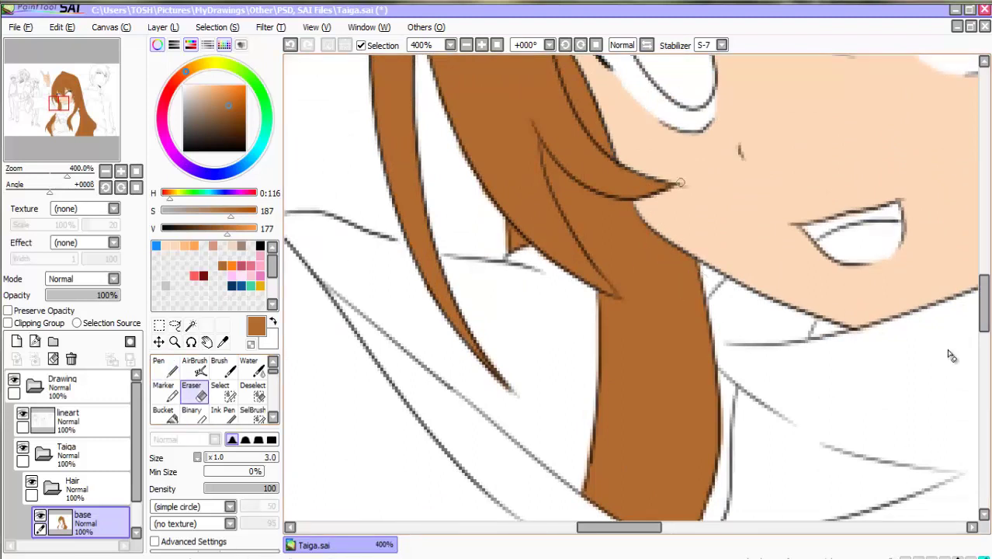
Create a new folder named Eyes above the Hair folder in the Taiga group
{"action": "left_click", "coordinate": [68, 454]}
{"action": "left_click", "coordinate": [52, 488]}
{"action": "left_click", "coordinate": [78, 488]}
{"action": "left_click", "coordinate": [53, 342]}
{"action": "double_click", "coordinate": [78, 488]}
{"action": "type", "text": "Eyes"}
{"action": "key", "text": "Return"}
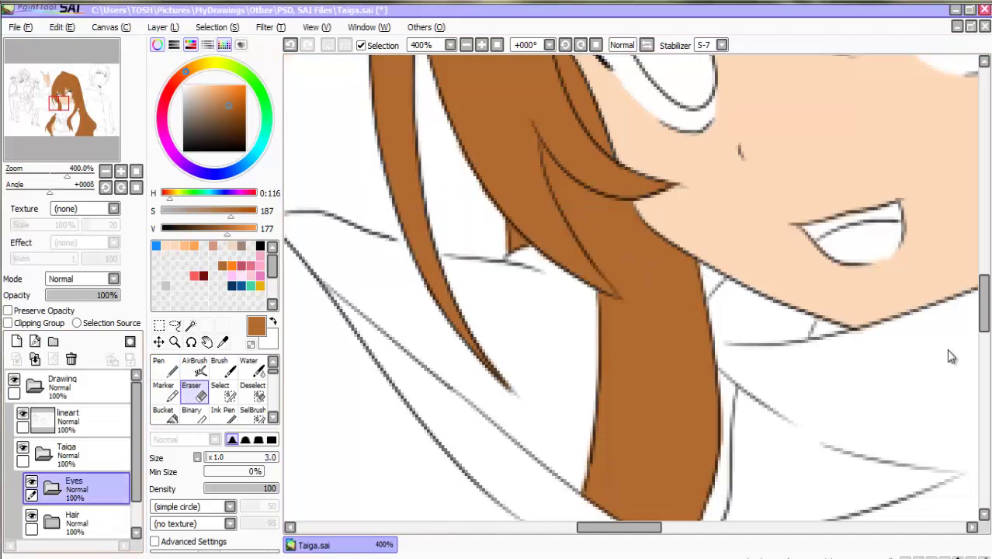
Add a new layer named out inside the Eyes folder
{"action": "left_click", "coordinate": [17, 342]}
{"action": "double_click", "coordinate": [91, 516]}
{"action": "type", "text": "Ball"}
{"action": "key", "text": "Return"}
Add a new layer beneath the Drawing folder and fill it with peach as a background
{"action": "left_click", "coordinate": [35, 386]}
{"action": "left_click", "coordinate": [16, 342]}
{"action": "left_click_drag", "start_coordinate": [78, 386], "coordinate": [68, 437]}
{"action": "left_click", "coordinate": [164, 414]}
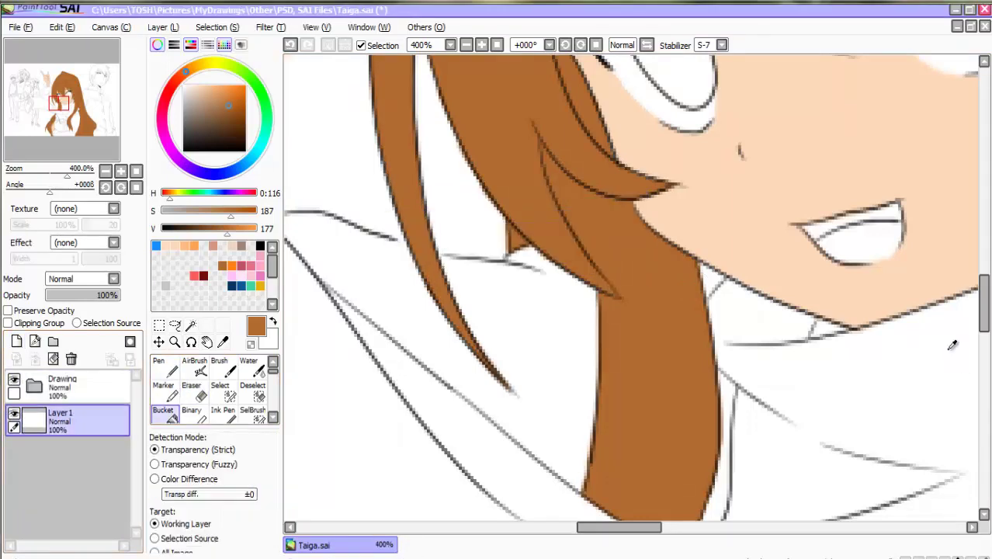
{"action": "left_click", "coordinate": [185, 246]}
{"action": "left_click", "coordinate": [952, 352]}
Paint the white of the left eye on the out layer
{"action": "left_click", "coordinate": [35, 385]}
{"action": "left_click", "coordinate": [82, 523]}
{"action": "left_click", "coordinate": [164, 368]}
{"action": "left_click", "coordinate": [184, 87]}
{"action": "left_click_drag", "start_coordinate": [985, 301], "coordinate": [985, 276]}
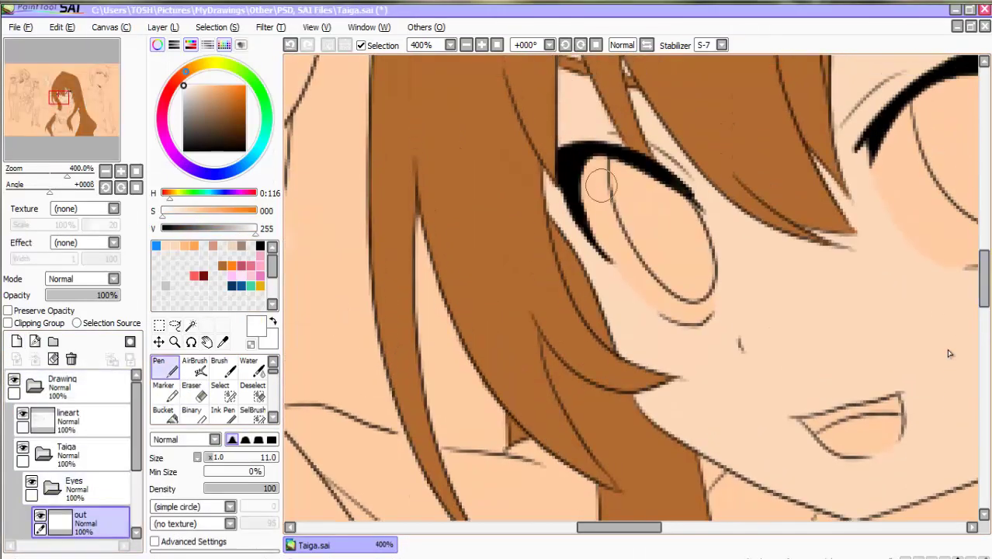
{"action": "mouse_move", "coordinate": [603, 185]}
{"action": "left_mouse_down"}
{"action": "mouse_move", "coordinate": [606, 221]}
{"action": "mouse_move", "coordinate": [640, 293]}
{"action": "left_mouse_up"}
{"action": "mouse_move", "coordinate": [614, 256]}
{"action": "left_mouse_down"}
{"action": "mouse_move", "coordinate": [678, 311]}
{"action": "mouse_move", "coordinate": [707, 307]}
{"action": "mouse_move", "coordinate": [713, 295]}
{"action": "mouse_move", "coordinate": [675, 315]}
{"action": "mouse_move", "coordinate": [706, 311]}
{"action": "left_mouse_up"}
Outline the white of the right eye around the iris and fill it with the Bucket
{"action": "scroll", "coordinate": [707, 311], "scroll_direction": "right", "scroll_amount": 5}
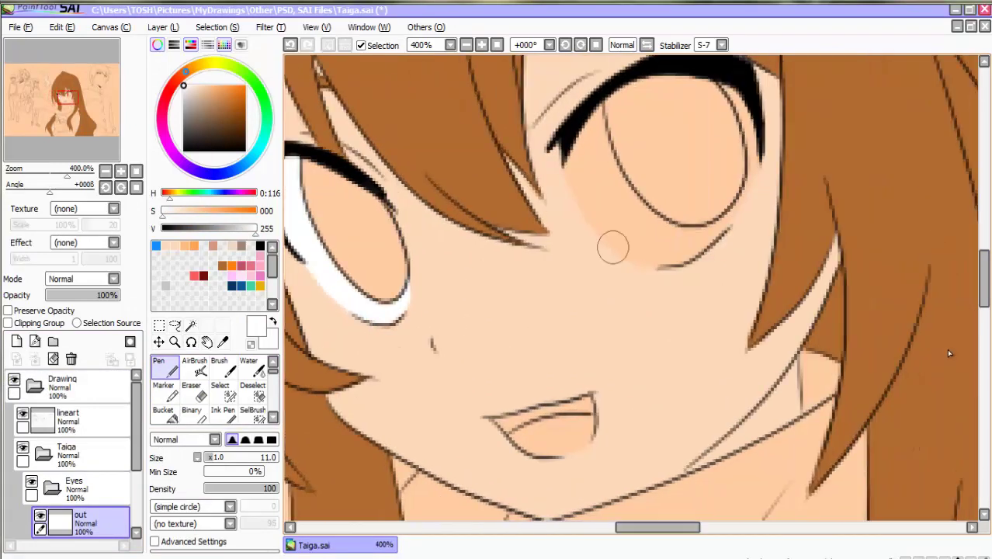
{"action": "mouse_move", "coordinate": [575, 116]}
{"action": "left_mouse_down"}
{"action": "mouse_move", "coordinate": [676, 232]}
{"action": "mouse_move", "coordinate": [726, 229]}
{"action": "mouse_move", "coordinate": [756, 155]}
{"action": "mouse_move", "coordinate": [720, 81]}
{"action": "left_mouse_up"}
{"action": "left_click", "coordinate": [194, 391]}
{"action": "left_click", "coordinate": [165, 367]}
{"action": "mouse_move", "coordinate": [566, 165]}
{"action": "left_mouse_down"}
{"action": "mouse_move", "coordinate": [616, 247]}
{"action": "mouse_move", "coordinate": [728, 231]}
{"action": "left_mouse_up"}
{"action": "left_click", "coordinate": [165, 414]}
{"action": "left_click", "coordinate": [613, 222]}
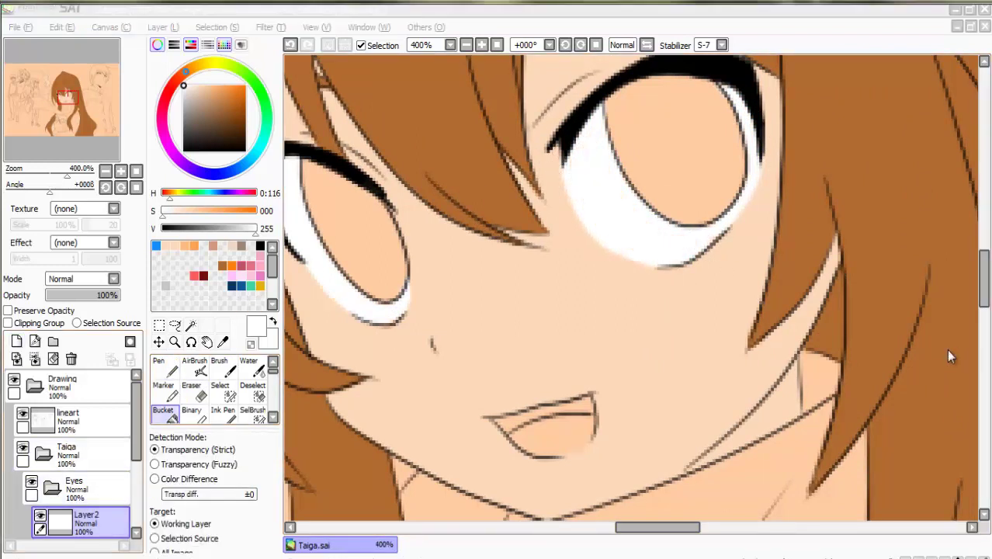
Paint the left iris in brown on the layer named in
{"action": "left_click", "coordinate": [948, 350], "text": "alt"}
{"action": "left_click", "coordinate": [165, 368]}
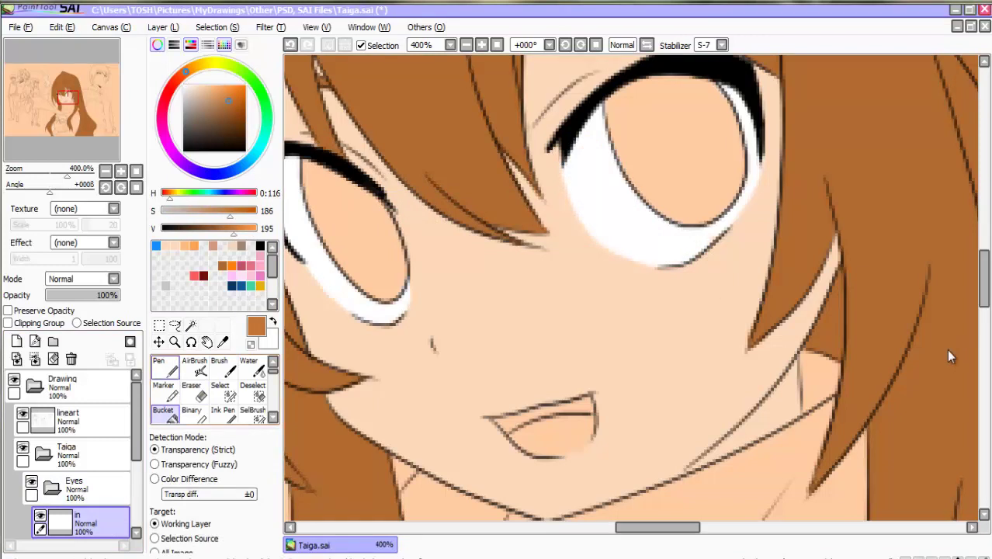
{"action": "key", "text": "Left"}
{"action": "mouse_move", "coordinate": [433, 172]}
{"action": "left_mouse_down"}
{"action": "mouse_move", "coordinate": [462, 188]}
{"action": "mouse_move", "coordinate": [461, 180]}
{"action": "mouse_move", "coordinate": [514, 230]}
{"action": "mouse_move", "coordinate": [508, 296]}
{"action": "mouse_move", "coordinate": [443, 226]}
{"action": "mouse_move", "coordinate": [446, 190]}
{"action": "left_mouse_up"}
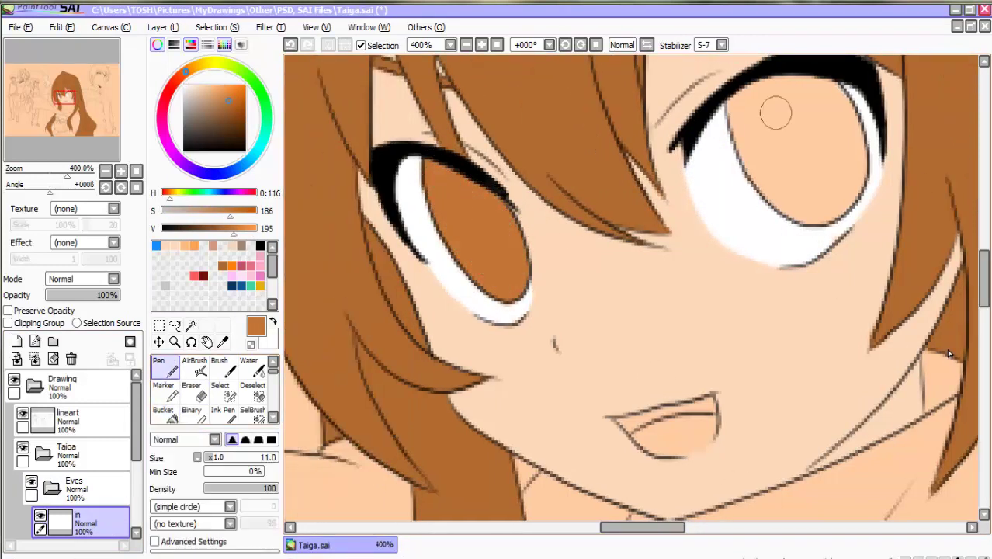
Outline the right iris in brown and fill it with the Bucket
{"action": "mouse_move", "coordinate": [776, 113]}
{"action": "left_mouse_down"}
{"action": "mouse_move", "coordinate": [807, 78]}
{"action": "mouse_move", "coordinate": [854, 109]}
{"action": "mouse_move", "coordinate": [862, 178]}
{"action": "mouse_move", "coordinate": [825, 211]}
{"action": "mouse_move", "coordinate": [772, 198]}
{"action": "mouse_move", "coordinate": [731, 103]}
{"action": "left_mouse_up"}
{"action": "left_click", "coordinate": [165, 414]}
{"action": "left_click", "coordinate": [793, 152]}
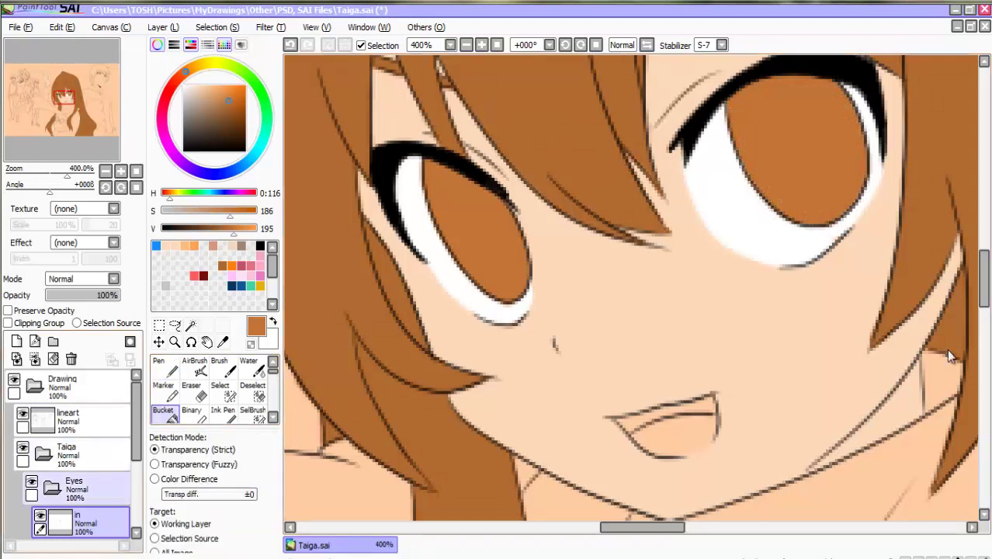
Create a folder named Mouth in the Taiga group and add a layer named teeth inside it
{"action": "left_click", "coordinate": [52, 488]}
{"action": "left_click", "coordinate": [53, 342]}
{"action": "double_click", "coordinate": [78, 487]}
{"action": "key", "text": "Return"}
{"action": "left_click", "coordinate": [17, 342]}
{"action": "double_click", "coordinate": [84, 522]}
{"action": "type", "text": "teeth"}
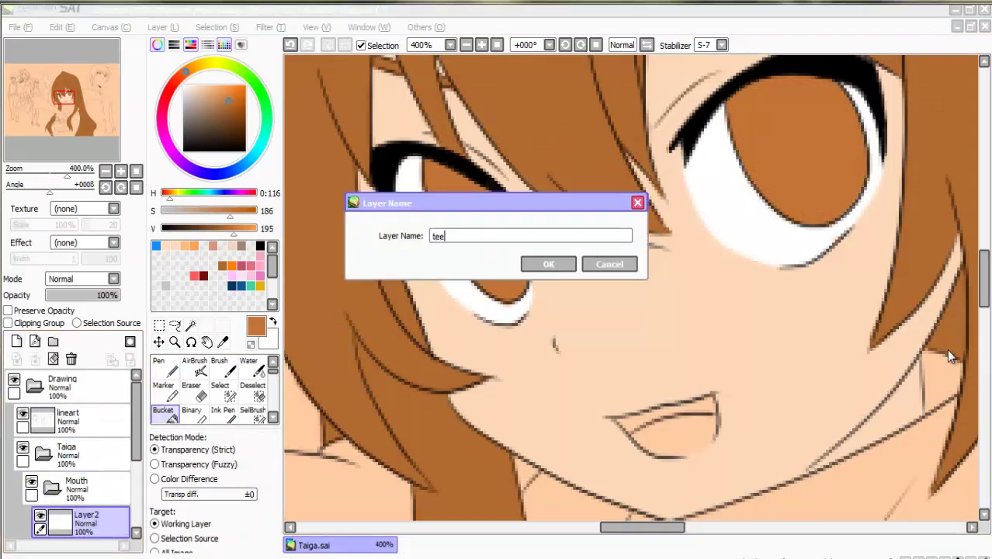
{"action": "key", "text": "Return"}
Rename the teeth layer as tongue
{"action": "left_click", "coordinate": [183, 85]}
{"action": "left_click_drag", "start_coordinate": [985, 278], "coordinate": [985, 305]}
{"action": "double_click", "coordinate": [84, 521]}
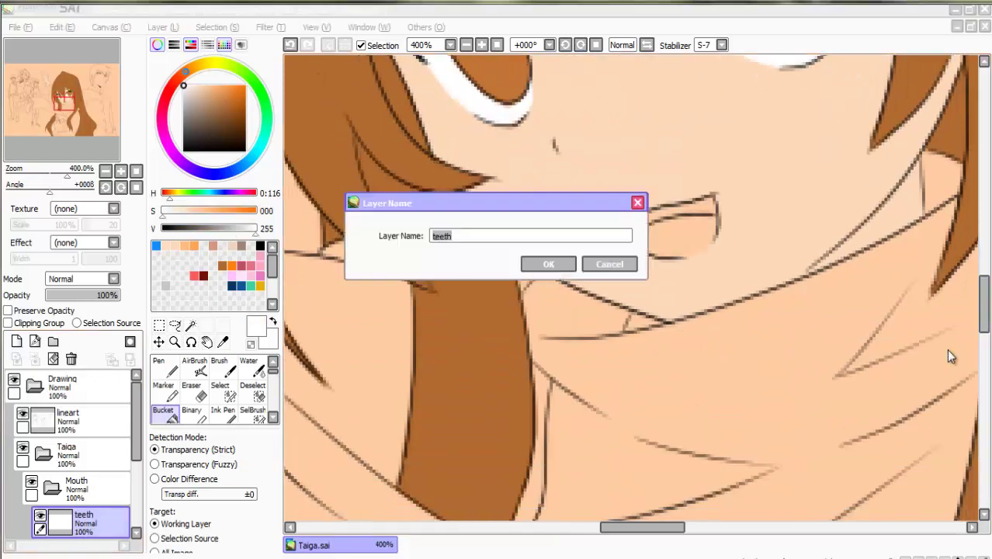
{"action": "key", "text": "Return"}
Choose a dark red with brightness 129 and paint the tongue area of the open mouth
{"action": "key", "text": "x"}
{"action": "key", "text": "n"}
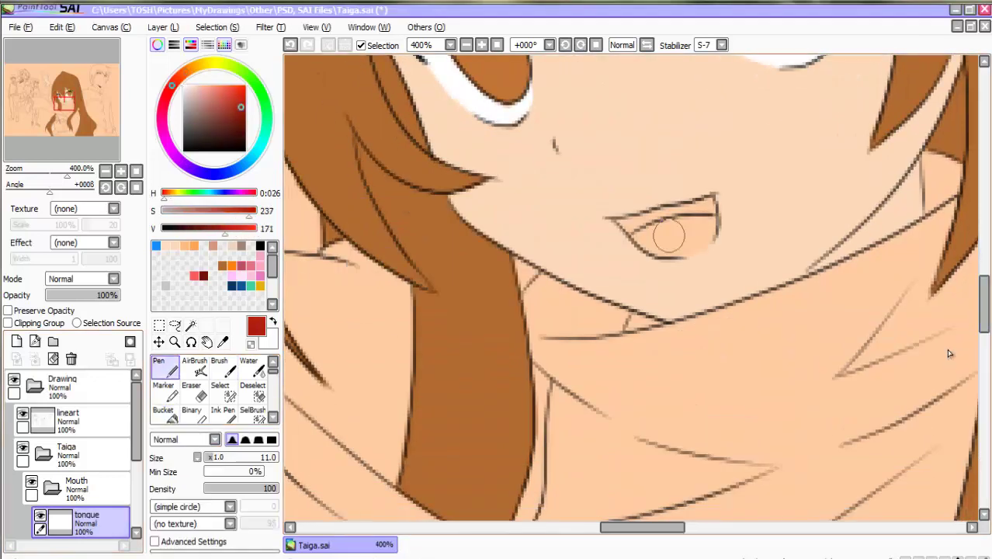
{"action": "mouse_move", "coordinate": [655, 229]}
{"action": "left_mouse_down"}
{"action": "mouse_move", "coordinate": [641, 234]}
{"action": "mouse_move", "coordinate": [698, 219]}
{"action": "mouse_move", "coordinate": [694, 227]}
{"action": "left_mouse_up"}
{"action": "mouse_move", "coordinate": [225, 229]}
{"action": "left_mouse_down"}
{"action": "mouse_move", "coordinate": [236, 229]}
{"action": "mouse_move", "coordinate": [210, 229]}
{"action": "left_mouse_up"}
{"action": "mouse_move", "coordinate": [651, 233]}
{"action": "left_mouse_down"}
{"action": "mouse_move", "coordinate": [698, 222]}
{"action": "mouse_move", "coordinate": [711, 231]}
{"action": "mouse_move", "coordinate": [682, 250]}
{"action": "mouse_move", "coordinate": [660, 254]}
{"action": "mouse_move", "coordinate": [704, 242]}
{"action": "mouse_move", "coordinate": [641, 246]}
{"action": "mouse_move", "coordinate": [686, 226]}
{"action": "left_mouse_up"}
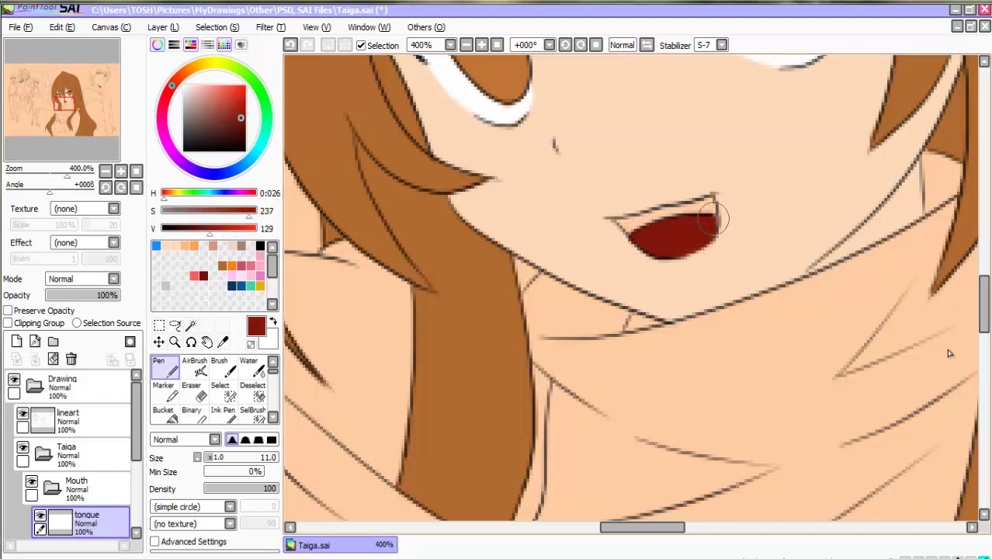
Add a layer named rest in the Mouth folder and set a darker red with saturation 219 and brightness 111
{"action": "left_click", "coordinate": [16, 342]}
{"action": "double_click", "coordinate": [86, 522]}
{"action": "type", "text": "rest"}
{"action": "key", "text": "Return"}
{"action": "left_click_drag", "start_coordinate": [239, 127], "coordinate": [237, 123]}
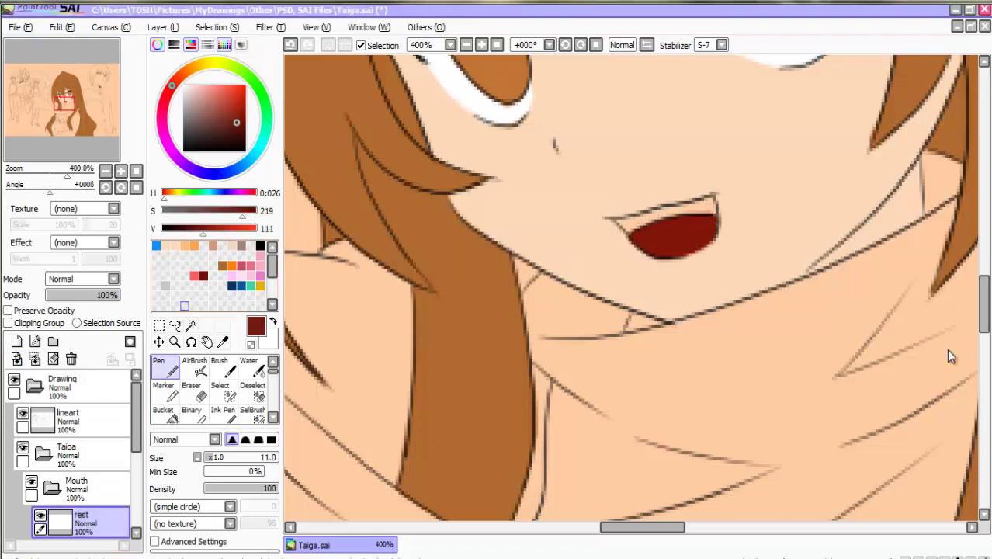
Paint the remaining mouth interior above the tongue dark red on the rest layer with a size 5 pen
{"action": "left_click_drag", "start_coordinate": [205, 458], "coordinate": [208, 458]}
{"action": "left_click_drag", "start_coordinate": [631, 221], "coordinate": [633, 222]}
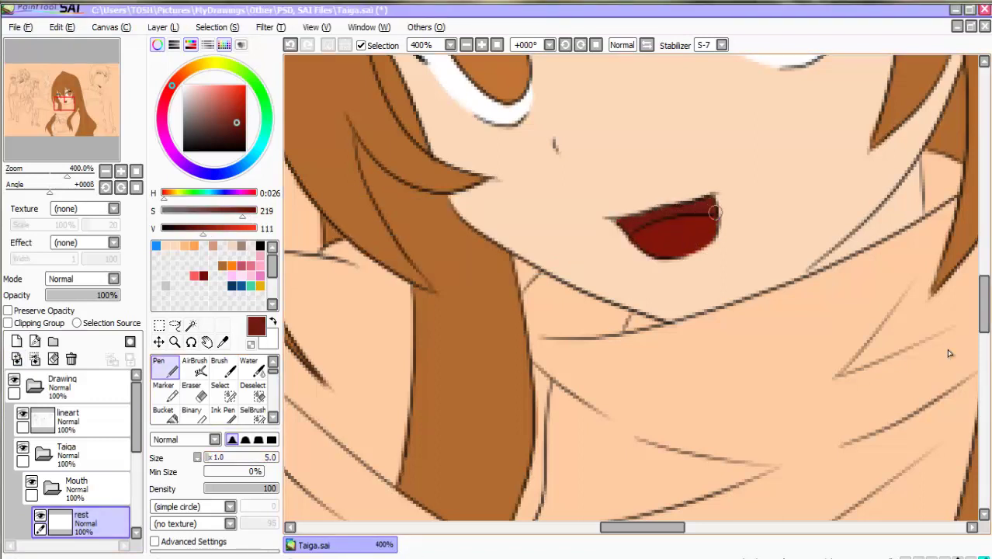
{"action": "key", "text": "e"}
{"action": "left_click", "coordinate": [628, 240], "text": "ctrl+shift"}
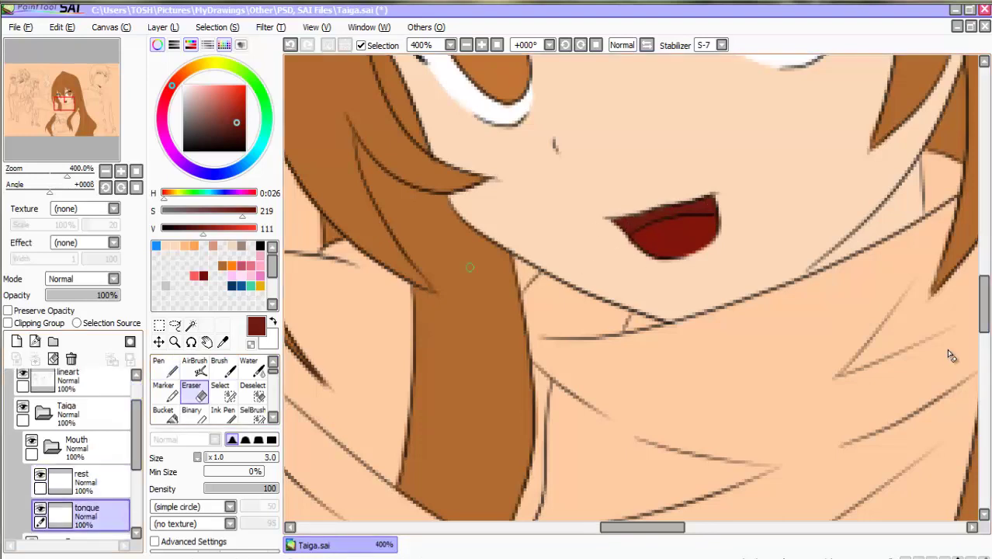
Collapse the Mouth folder and create a folder named Scarf above it in the Taiga group
{"action": "left_click", "coordinate": [52, 447]}
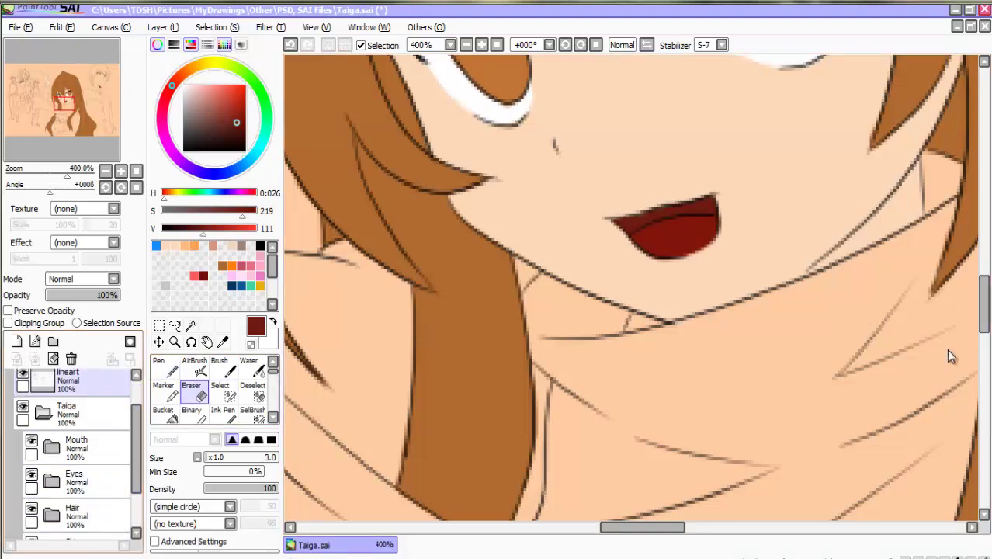
{"action": "left_click", "coordinate": [85, 448]}
{"action": "scroll", "coordinate": [948, 350], "scroll_direction": "down", "scroll_amount": 4}
{"action": "scroll", "coordinate": [947, 349], "scroll_direction": "up", "scroll_amount": 3}
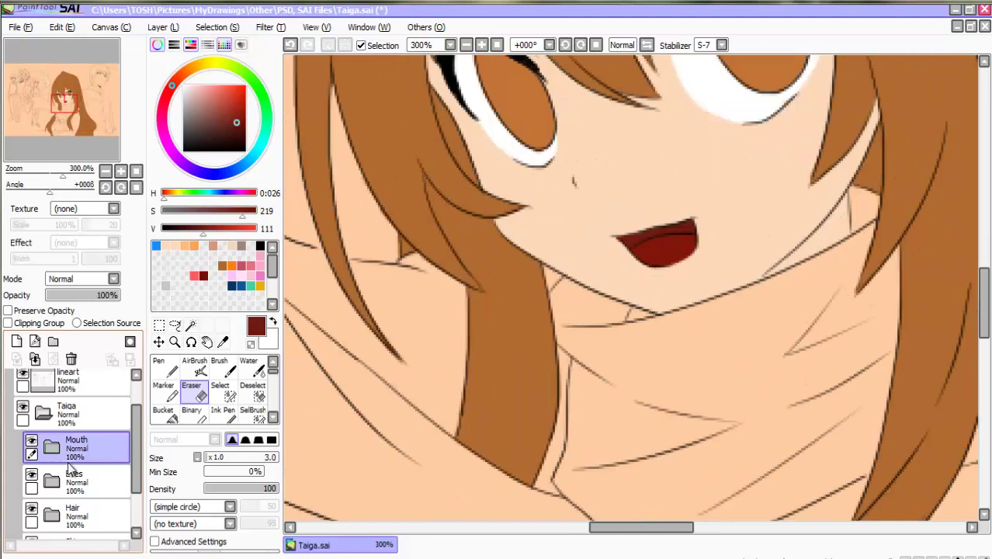
{"action": "left_click", "coordinate": [53, 342]}
{"action": "double_click", "coordinate": [68, 460]}
{"action": "type", "text": "Scarf"}
{"action": "key", "text": "Return"}
Add a layer named base inside the Scarf folder
{"action": "left_click", "coordinate": [16, 342]}
{"action": "double_click", "coordinate": [83, 477]}
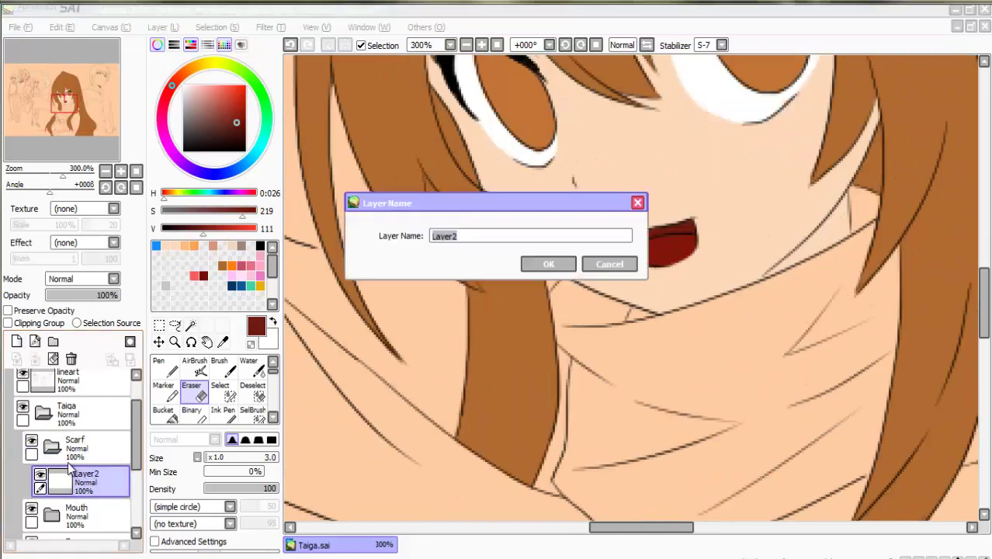
{"action": "type", "text": "base"}
{"action": "key", "text": "Return"}
Choose a muted red with saturation 129 and brightness 219 and outline the scarf section around the neck
{"action": "left_click", "coordinate": [215, 95]}
{"action": "scroll", "coordinate": [560, 304], "scroll_direction": "down", "scroll_amount": 1}
{"action": "key", "text": "n"}
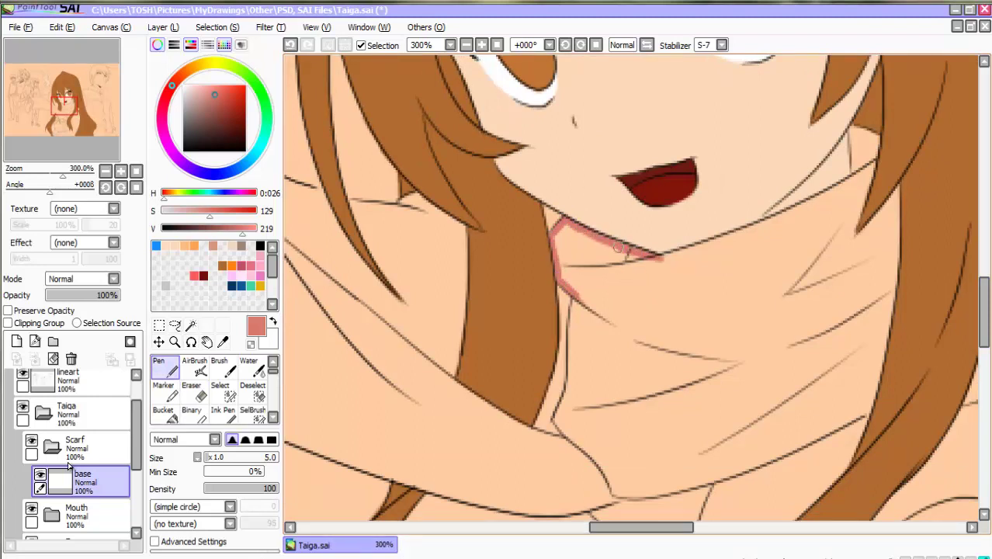
{"action": "left_click_drag", "start_coordinate": [713, 242], "coordinate": [807, 204]}
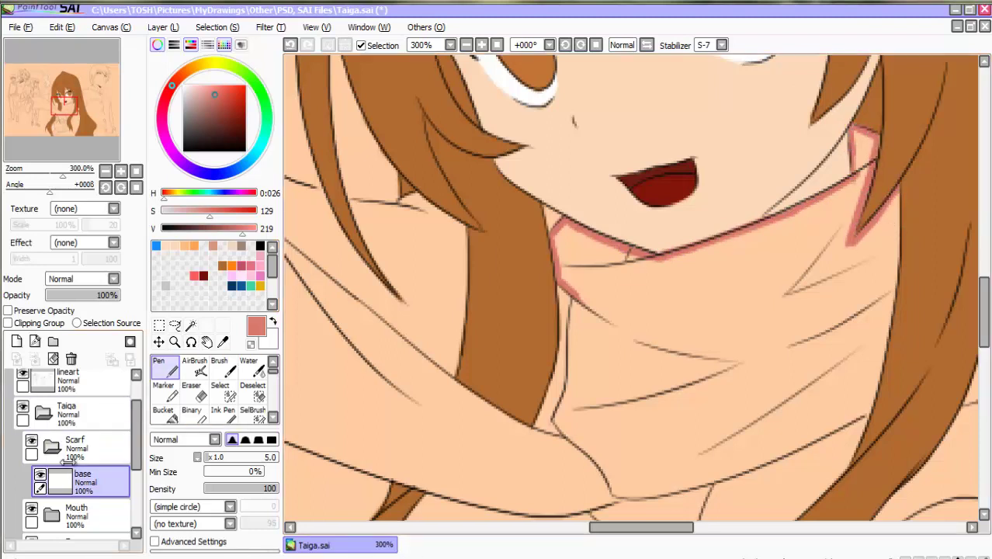
{"action": "key", "text": "e"}
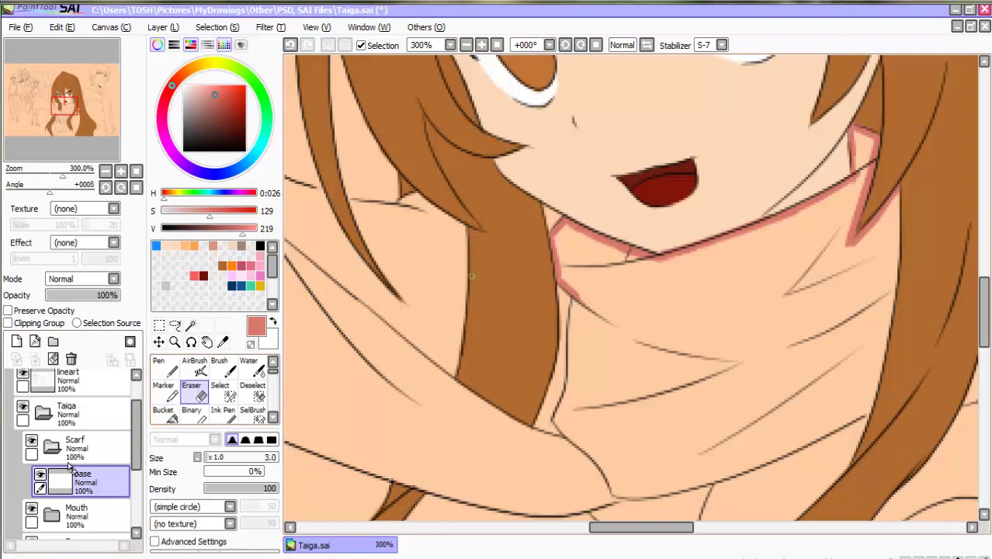
{"action": "key", "text": "n"}
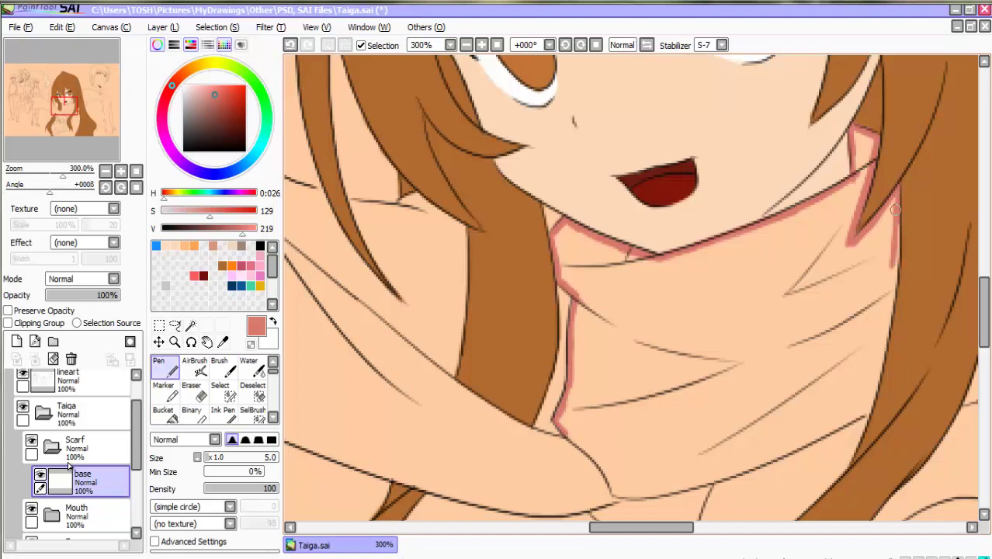
{"action": "left_click_drag", "start_coordinate": [893, 285], "coordinate": [874, 388]}
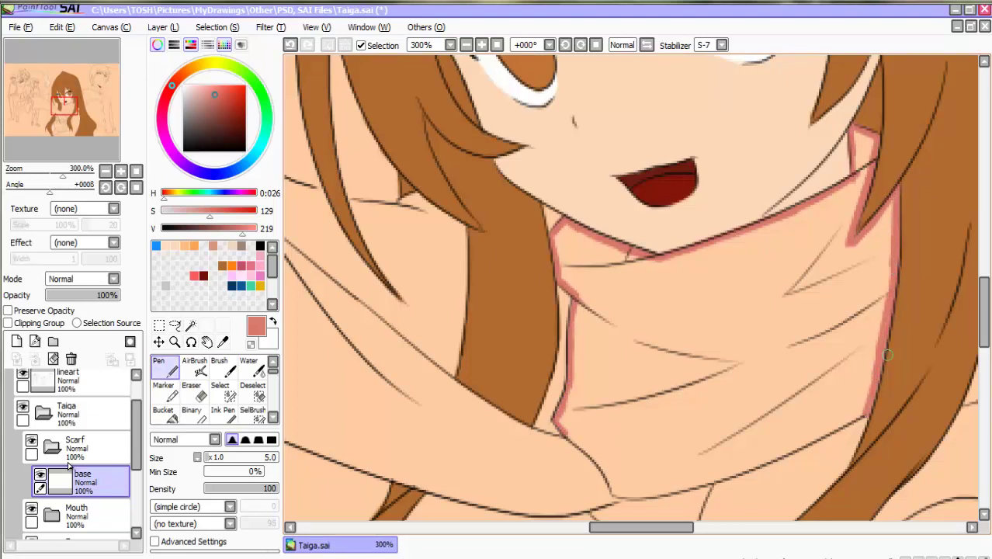
Outline the small scarf tip sticking out behind the hair strand and fill it with the muted red
{"action": "left_click_drag", "start_coordinate": [967, 297], "coordinate": [684, 297]}
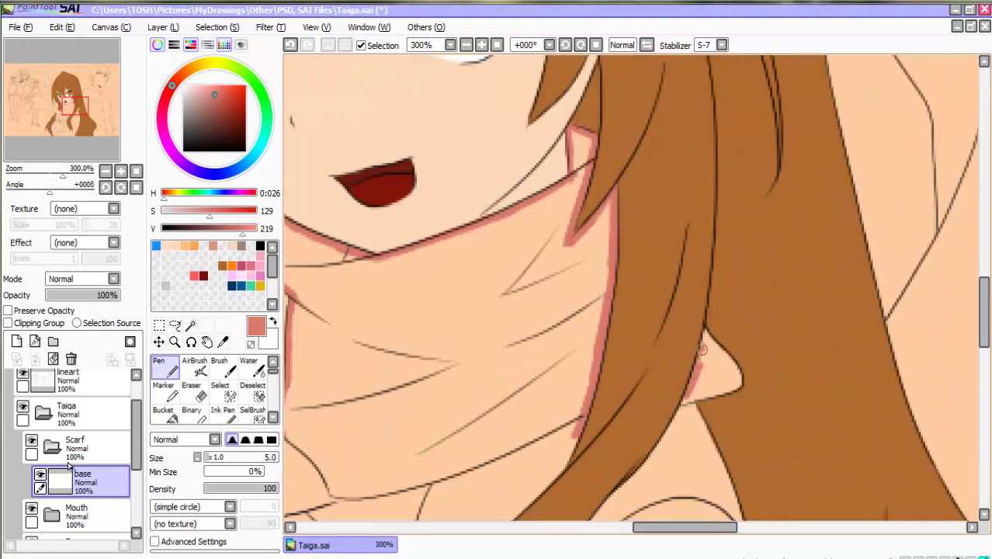
{"action": "left_click_drag", "start_coordinate": [703, 396], "coordinate": [736, 387]}
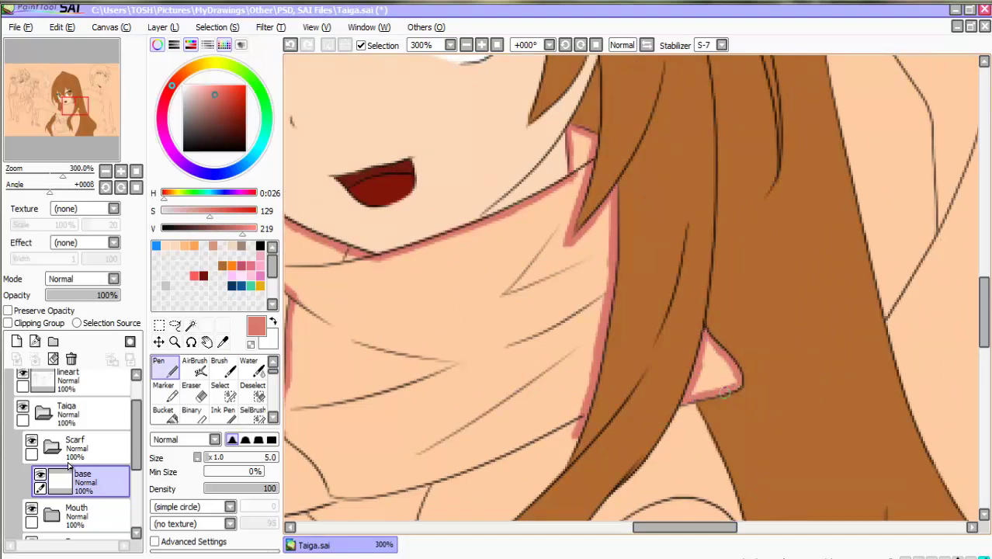
{"action": "left_click", "coordinate": [164, 414]}
{"action": "left_click", "coordinate": [712, 378]}
{"action": "left_click", "coordinate": [164, 367]}
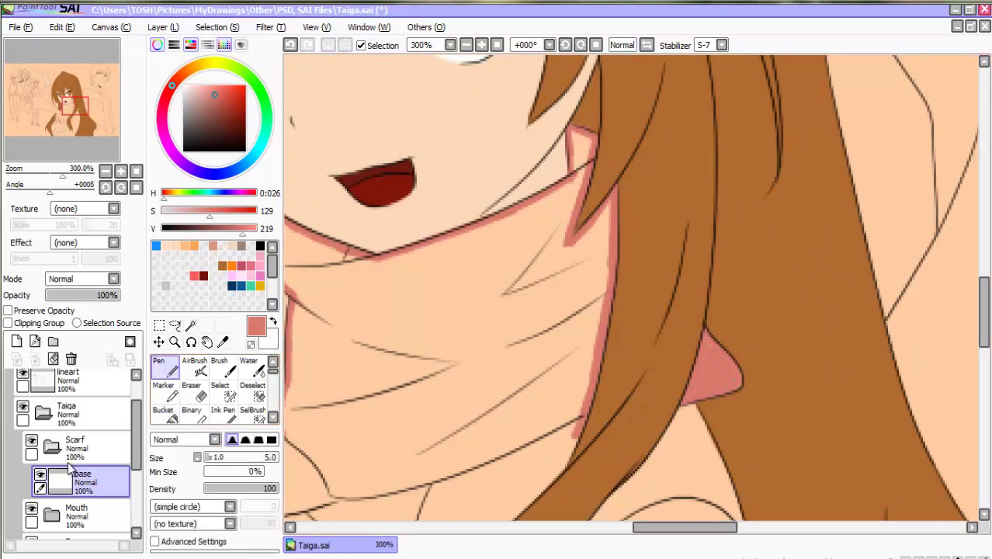
Outline the lower edge of the neck wrap and the hanging scarf piece beneath it, down to the hair strand
{"action": "left_click_drag", "start_coordinate": [539, 474], "coordinate": [707, 338]}
{"action": "left_click_drag", "start_coordinate": [462, 376], "coordinate": [594, 347]}
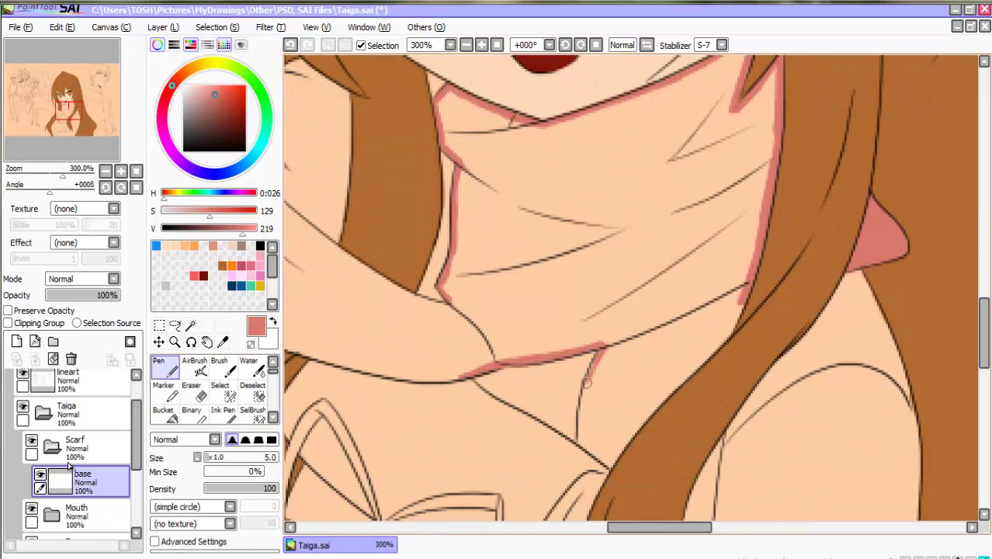
{"action": "scroll", "coordinate": [586, 443], "scroll_direction": "down", "scroll_amount": 3}
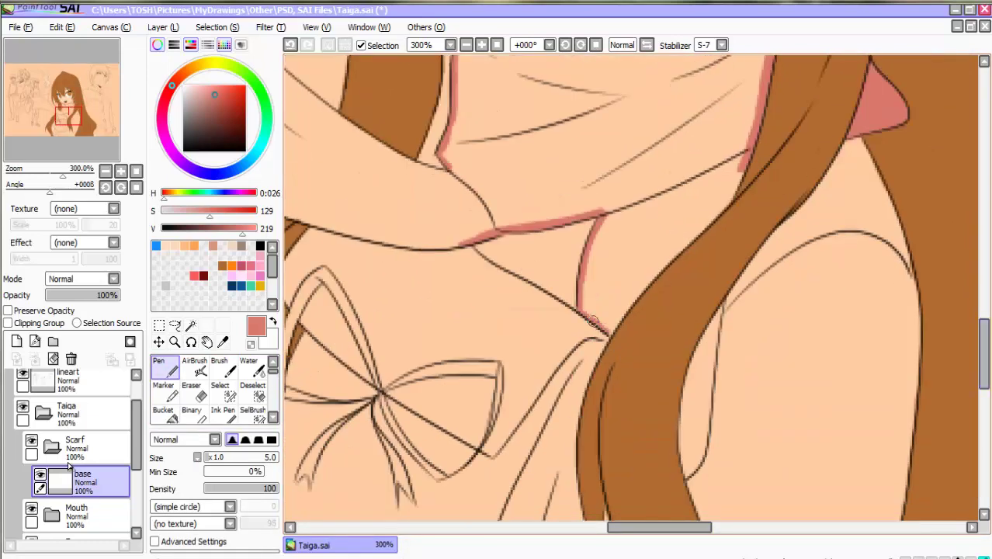
{"action": "left_click_drag", "start_coordinate": [621, 314], "coordinate": [683, 247]}
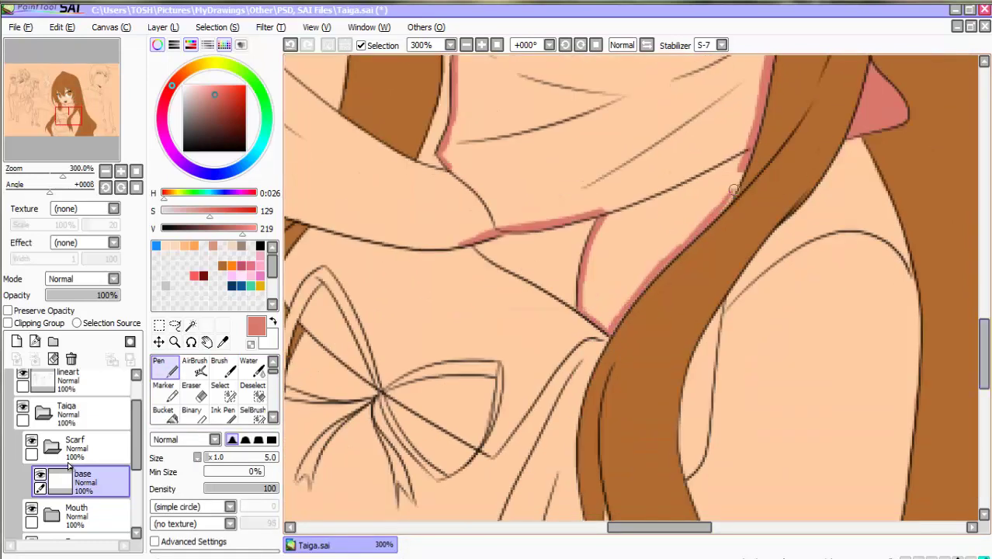
{"action": "key", "text": "e"}
{"action": "key", "text": "n"}
Outline the narrow scarf piece between the hair strand and the arm and fill it with the muted red
{"action": "scroll", "coordinate": [699, 311], "scroll_direction": "down", "scroll_amount": 2}
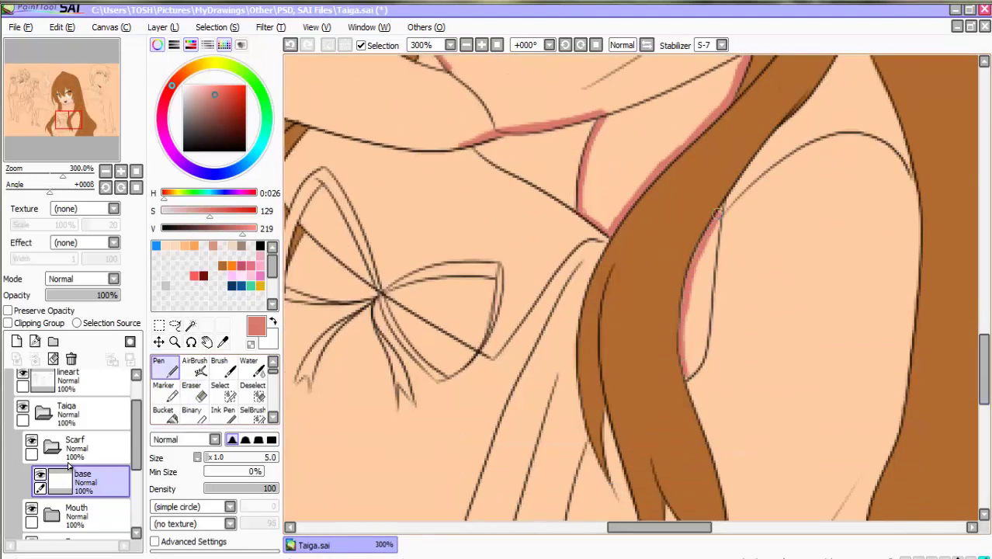
{"action": "key", "text": "g"}
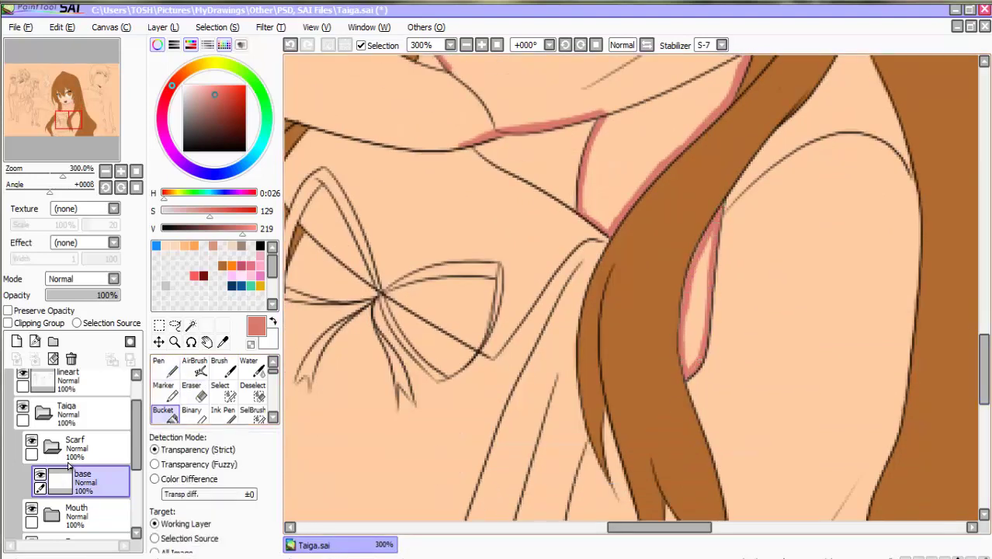
{"action": "left_click", "coordinate": [697, 318]}
{"action": "key", "text": "n"}
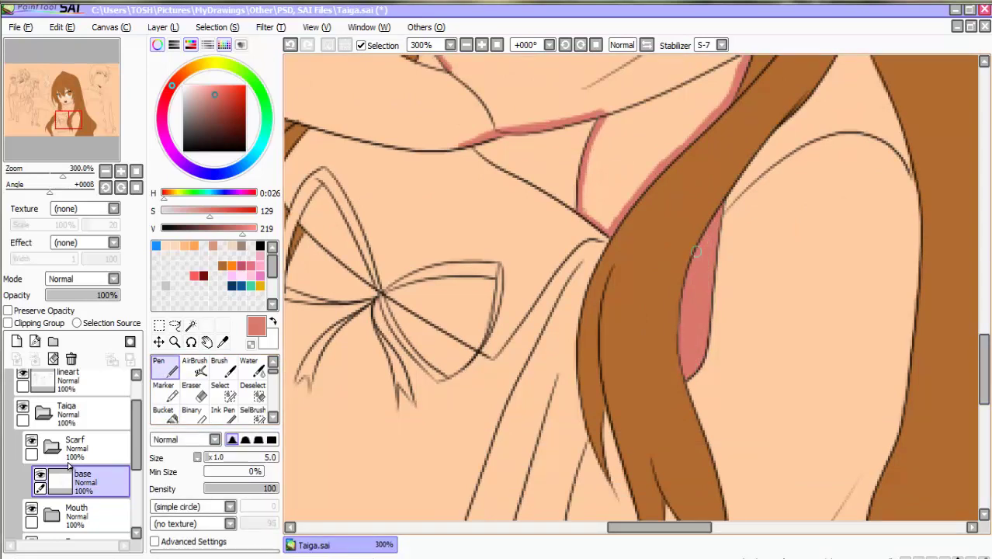
Outline the upper edge of the long scarf tail, from the neck wrap outward past the hair
{"action": "scroll", "coordinate": [697, 252], "scroll_direction": "up", "scroll_amount": 4}
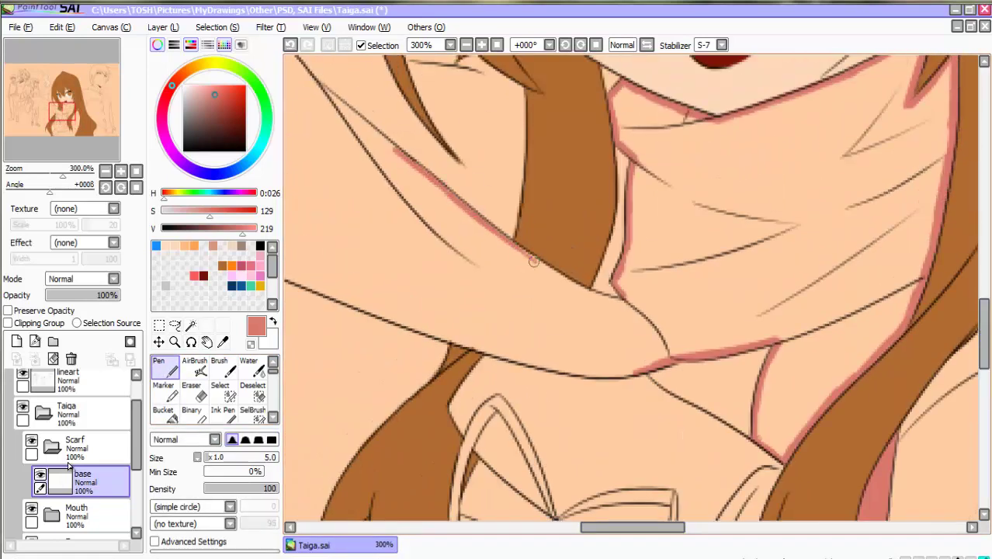
{"action": "left_click_drag", "start_coordinate": [514, 240], "coordinate": [582, 289]}
{"action": "left_click_drag", "start_coordinate": [633, 528], "coordinate": [609, 527]}
{"action": "left_click_drag", "start_coordinate": [985, 334], "coordinate": [985, 312]}
{"action": "left_click_drag", "start_coordinate": [437, 204], "coordinate": [537, 277]}
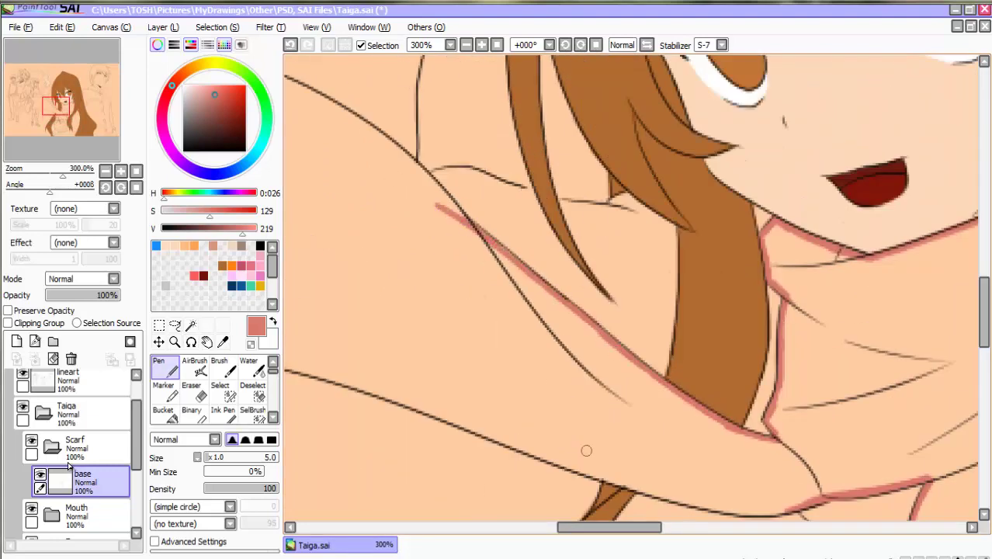
Rotate the canvas view to -67° and outline the lower edge of the scarf tail down to its striped end band
{"action": "key", "text": "Delete"}
{"action": "key", "text": "Delete"}
{"action": "key", "text": "Delete"}
{"action": "left_click_drag", "start_coordinate": [983, 308], "coordinate": [983, 326]}
{"action": "left_click_drag", "start_coordinate": [644, 350], "coordinate": [727, 250]}
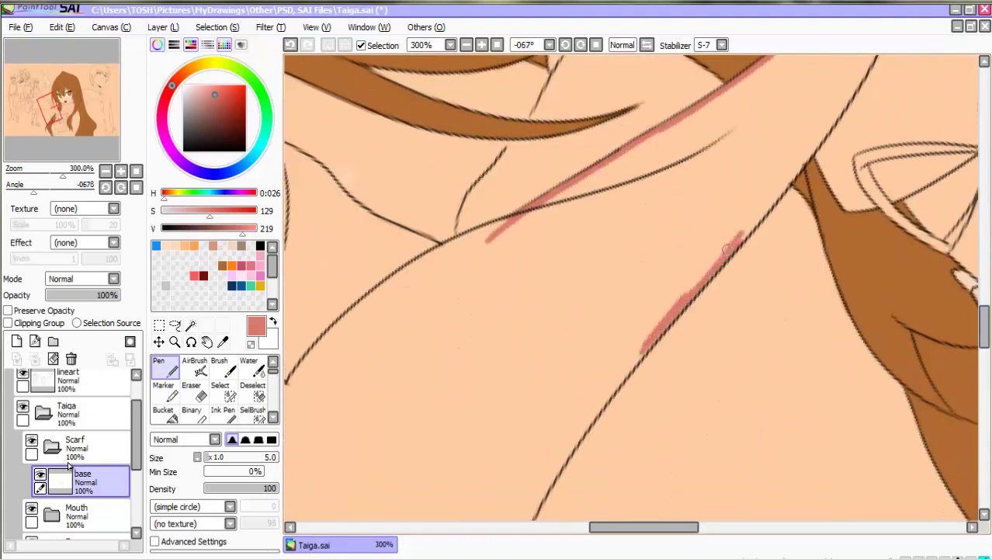
{"action": "left_click_drag", "start_coordinate": [778, 192], "coordinate": [849, 95]}
{"action": "left_click_drag", "start_coordinate": [984, 326], "coordinate": [984, 311]}
{"action": "left_click_drag", "start_coordinate": [846, 267], "coordinate": [886, 185]}
{"action": "left_click_drag", "start_coordinate": [983, 321], "coordinate": [983, 357]}
{"action": "left_click_drag", "start_coordinate": [534, 290], "coordinate": [644, 127]}
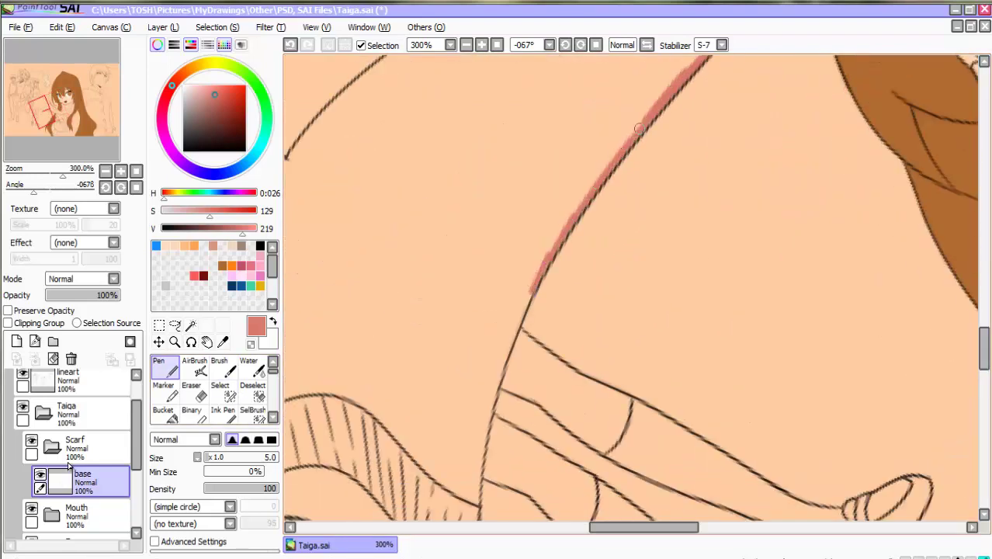
{"action": "left_click_drag", "start_coordinate": [984, 344], "coordinate": [983, 358]}
{"action": "mouse_move", "coordinate": [500, 354]}
{"action": "left_mouse_down"}
{"action": "mouse_move", "coordinate": [487, 278]}
{"action": "mouse_move", "coordinate": [513, 176]}
{"action": "mouse_move", "coordinate": [530, 149]}
{"action": "left_mouse_up"}
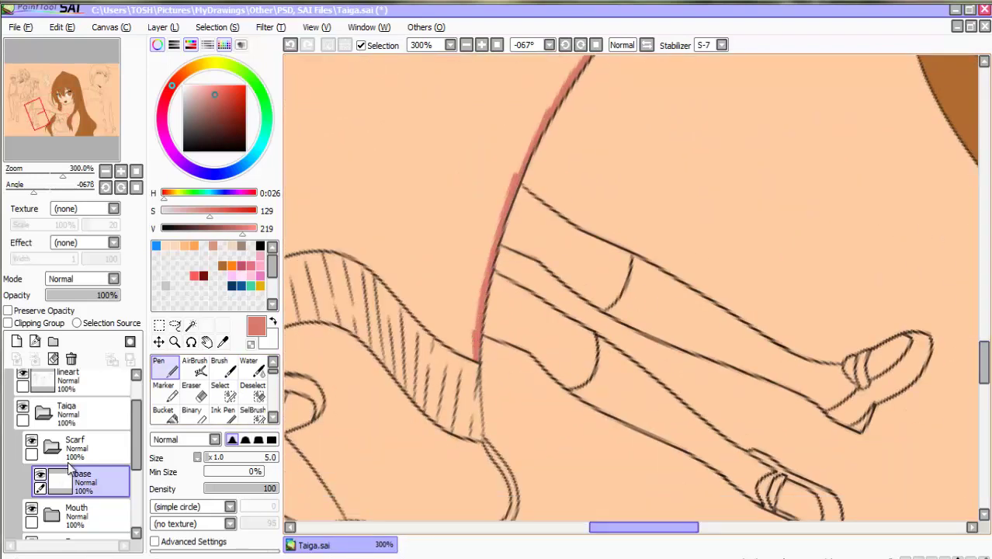
Outline the scarf tail along its striped band and remaining long edge, and fill the scarf with the muted red
{"action": "scroll", "coordinate": [298, 275], "scroll_direction": "left", "scroll_amount": 3}
{"action": "left_click_drag", "start_coordinate": [334, 333], "coordinate": [360, 284]}
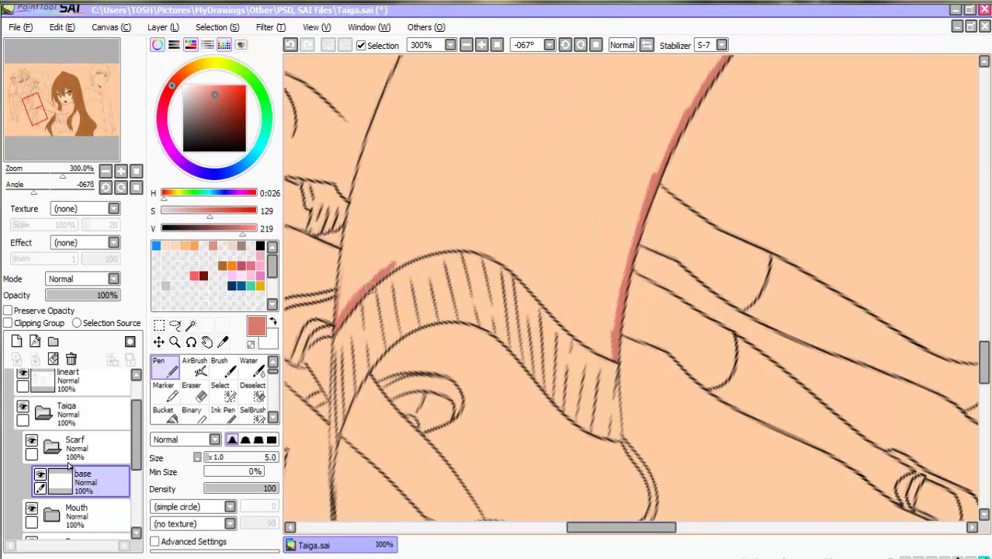
{"action": "mouse_move", "coordinate": [335, 331]}
{"action": "left_mouse_down"}
{"action": "mouse_move", "coordinate": [353, 194]}
{"action": "mouse_move", "coordinate": [378, 114]}
{"action": "left_mouse_up"}
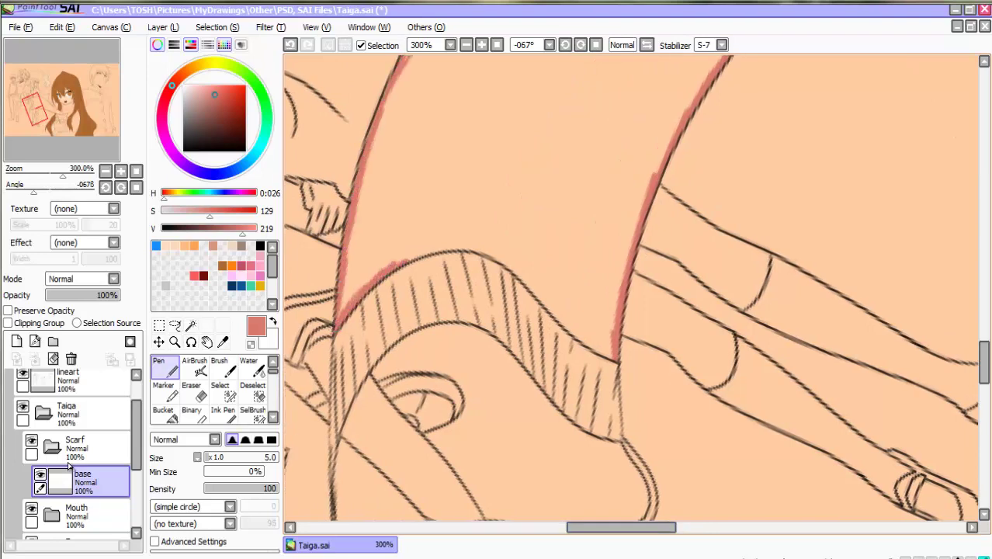
{"action": "left_click_drag", "start_coordinate": [985, 354], "coordinate": [985, 324]}
{"action": "mouse_move", "coordinate": [411, 358]}
{"action": "left_mouse_down"}
{"action": "mouse_move", "coordinate": [467, 278]}
{"action": "mouse_move", "coordinate": [604, 180]}
{"action": "left_mouse_up"}
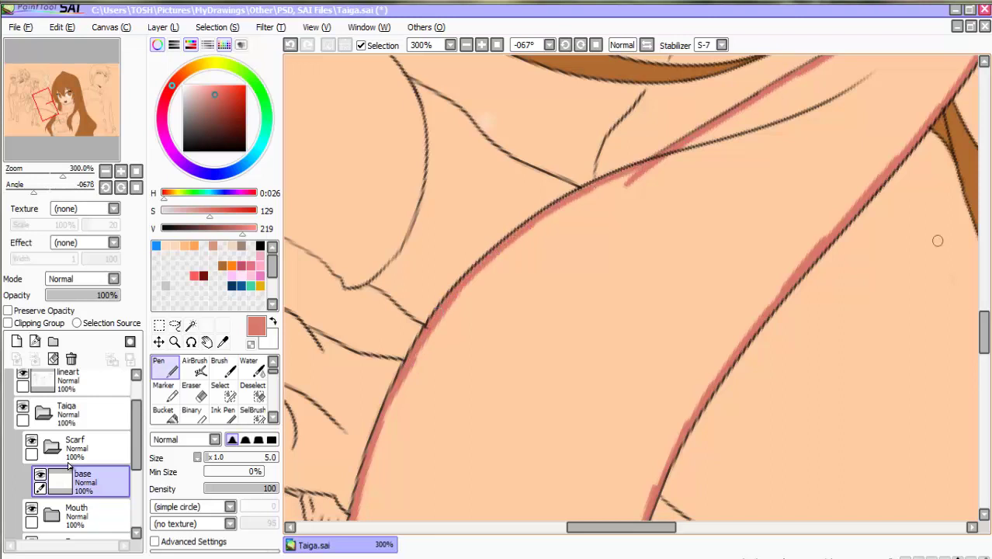
{"action": "scroll", "coordinate": [397, 255], "scroll_direction": "down", "scroll_amount": 5}
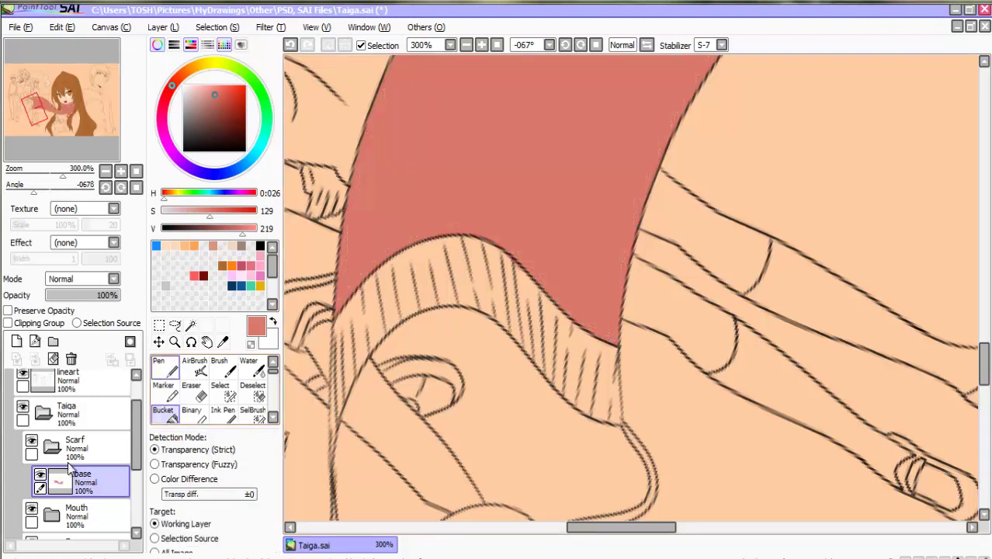
{"action": "left_click", "coordinate": [165, 367]}
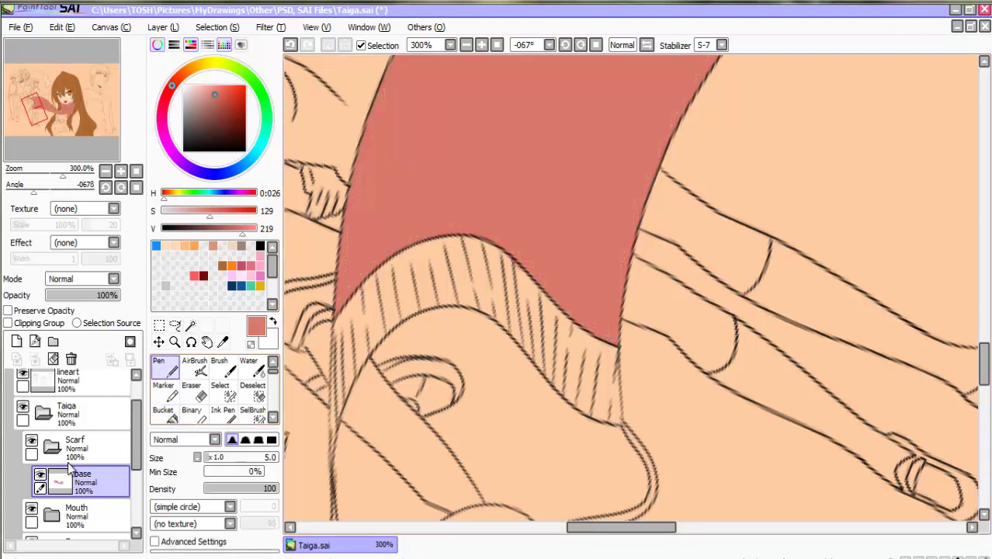
Add a layer above base and outline the scarf's striped end band in dark red with saturation 231 and brightness 99
{"action": "left_click", "coordinate": [16, 342]}
{"action": "left_click", "coordinate": [206, 90]}
{"action": "left_click", "coordinate": [239, 125]}
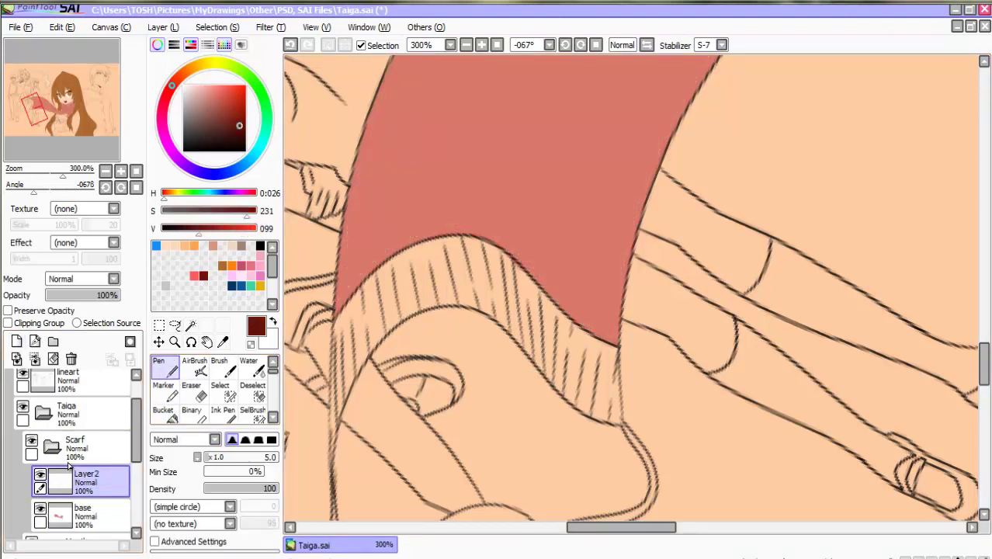
{"action": "left_click_drag", "start_coordinate": [985, 363], "coordinate": [984, 371]}
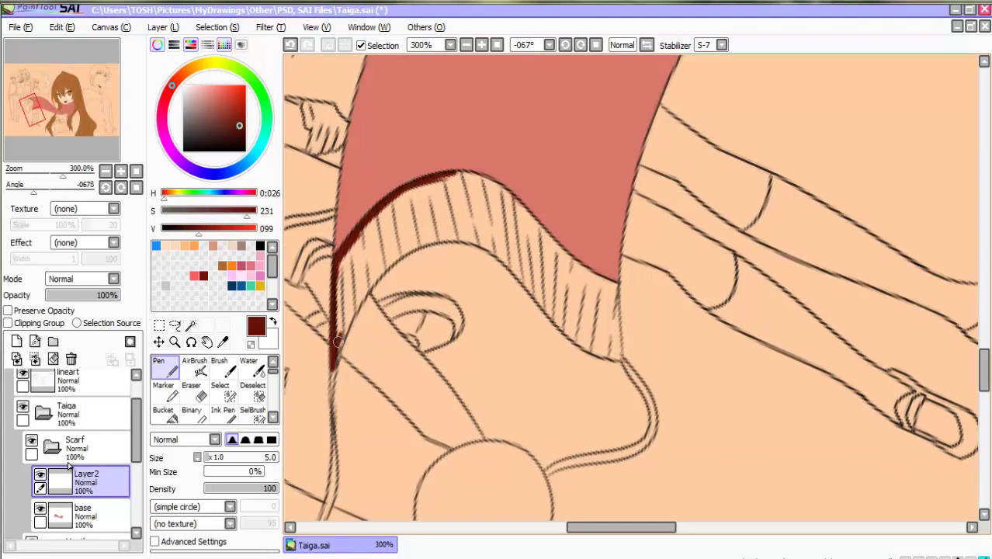
{"action": "mouse_move", "coordinate": [334, 358]}
{"action": "left_mouse_down"}
{"action": "mouse_move", "coordinate": [369, 281]}
{"action": "mouse_move", "coordinate": [434, 237]}
{"action": "left_mouse_up"}
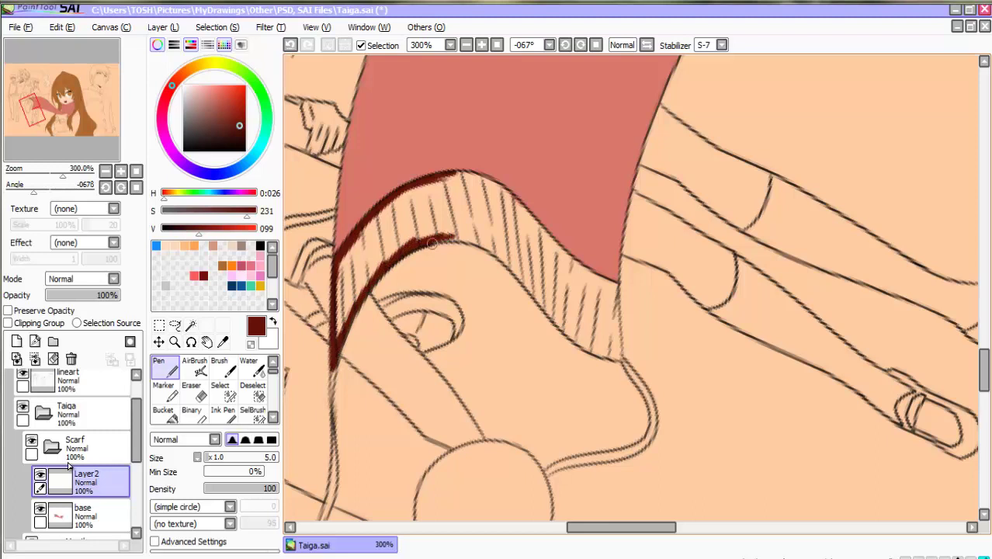
{"action": "left_click_drag", "start_coordinate": [494, 186], "coordinate": [528, 214]}
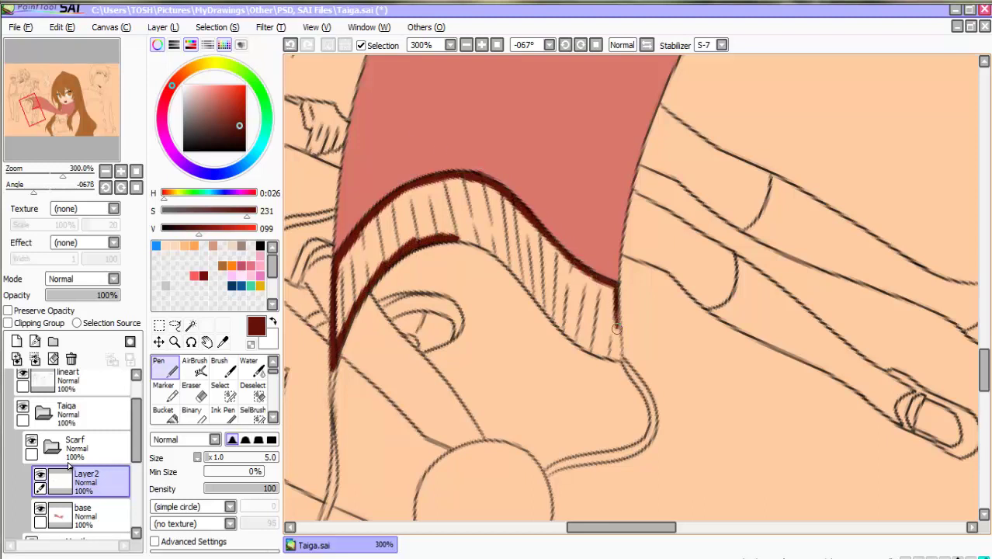
{"action": "left_click_drag", "start_coordinate": [492, 249], "coordinate": [522, 278]}
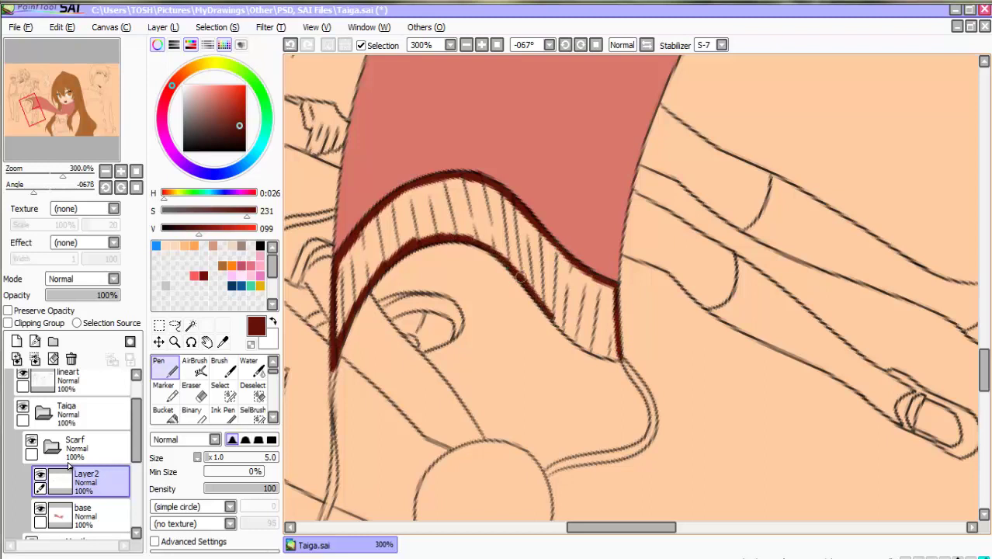
Fill the outlined striped band at the scarf's end with the dark red and switch to the eraser
{"action": "left_click", "coordinate": [164, 414]}
{"action": "left_click", "coordinate": [497, 221]}
{"action": "mouse_move", "coordinate": [115, 295]}
{"action": "left_mouse_down"}
{"action": "mouse_move", "coordinate": [99, 295]}
{"action": "mouse_move", "coordinate": [121, 295]}
{"action": "left_mouse_up"}
{"action": "key", "text": "e"}
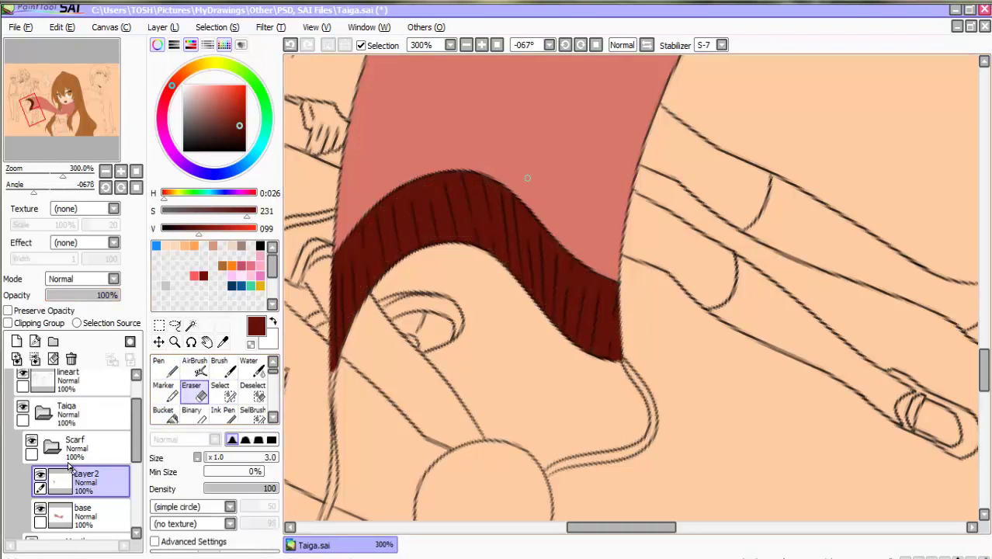
Paint both thin cords hanging from the scarf's striped end band in the same dark red
{"action": "key", "text": "n"}
{"action": "left_click_drag", "start_coordinate": [985, 371], "coordinate": [985, 393]}
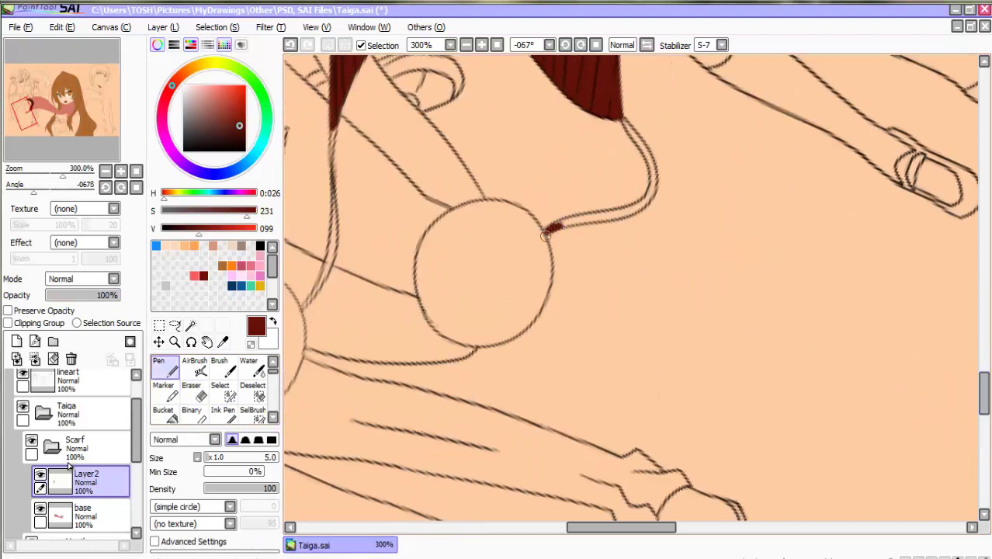
{"action": "left_click_drag", "start_coordinate": [594, 221], "coordinate": [628, 215]}
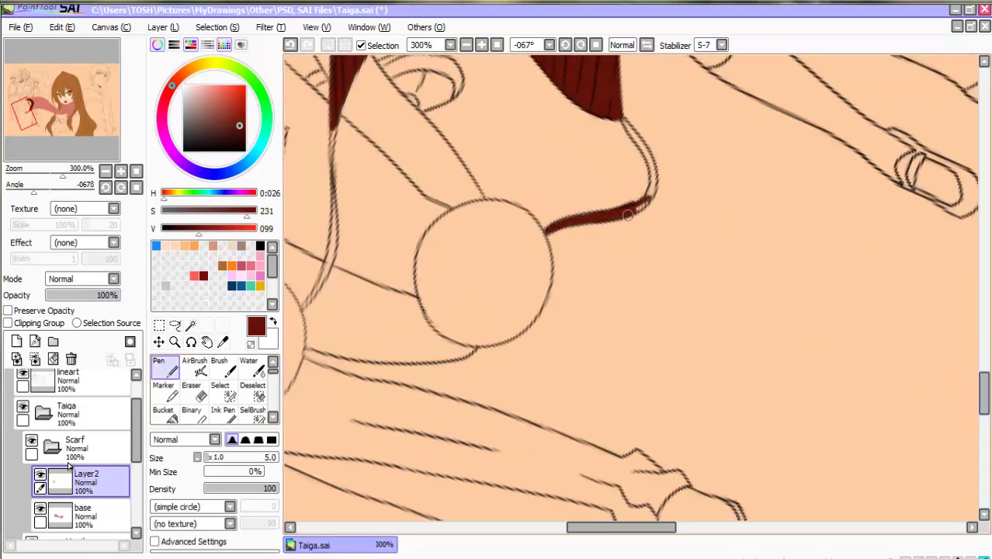
{"action": "left_click_drag", "start_coordinate": [630, 130], "coordinate": [657, 173]}
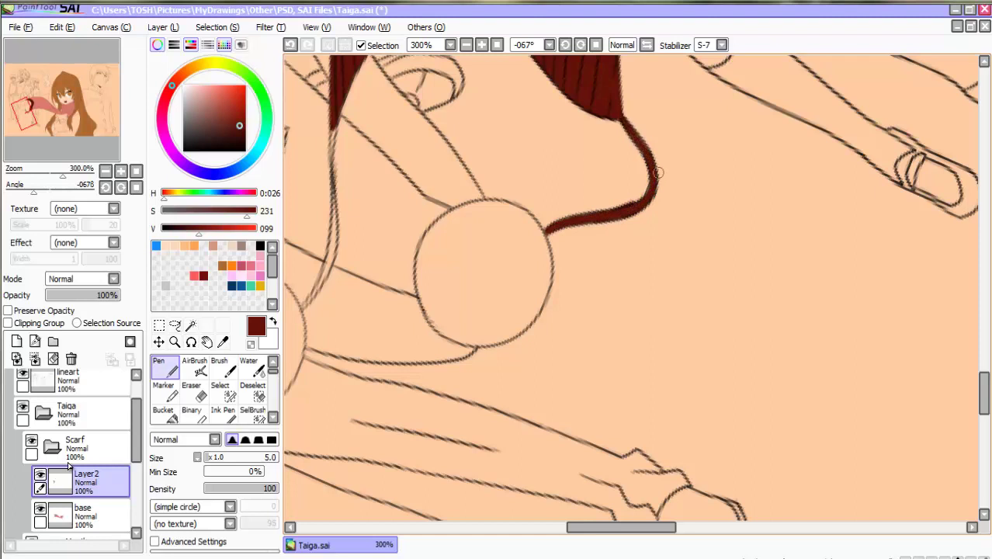
{"action": "key", "text": "e"}
{"action": "key", "text": "n"}
{"action": "left_click_drag", "start_coordinate": [335, 208], "coordinate": [310, 300]}
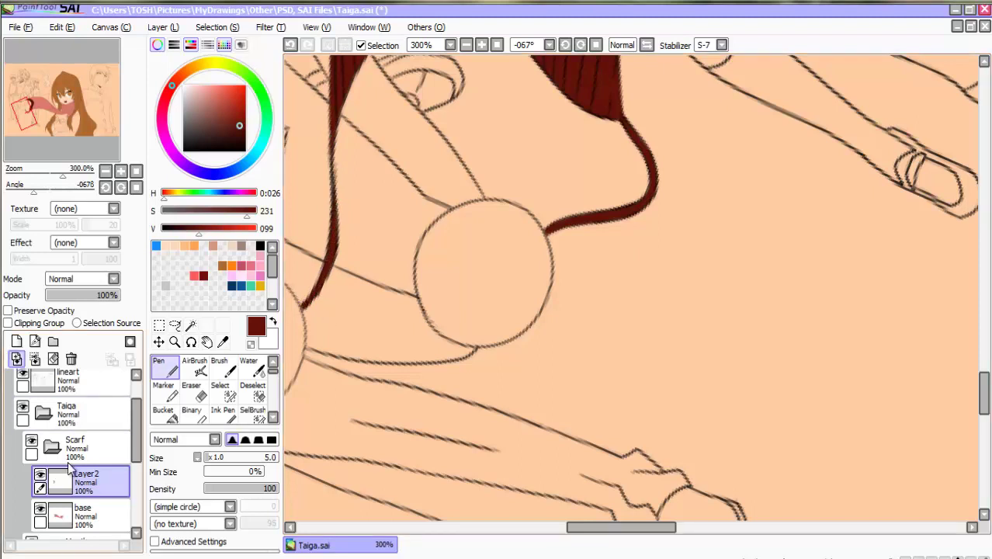
Add a layer above the striped band's layer, then outline the smaller round pompom in pure white and fill it
{"action": "left_click", "coordinate": [16, 341]}
{"action": "left_click_drag", "start_coordinate": [191, 97], "coordinate": [183, 84]}
{"action": "left_click_drag", "start_coordinate": [540, 466], "coordinate": [609, 362]}
{"action": "mouse_move", "coordinate": [486, 180]}
{"action": "left_mouse_down"}
{"action": "mouse_move", "coordinate": [503, 127]}
{"action": "mouse_move", "coordinate": [540, 104]}
{"action": "mouse_move", "coordinate": [569, 101]}
{"action": "left_mouse_up"}
{"action": "mouse_move", "coordinate": [614, 144]}
{"action": "left_mouse_down"}
{"action": "mouse_move", "coordinate": [604, 203]}
{"action": "mouse_move", "coordinate": [583, 229]}
{"action": "left_mouse_up"}
{"action": "left_click_drag", "start_coordinate": [498, 212], "coordinate": [559, 235]}
{"action": "left_click", "coordinate": [165, 414]}
{"action": "left_click", "coordinate": [552, 175]}
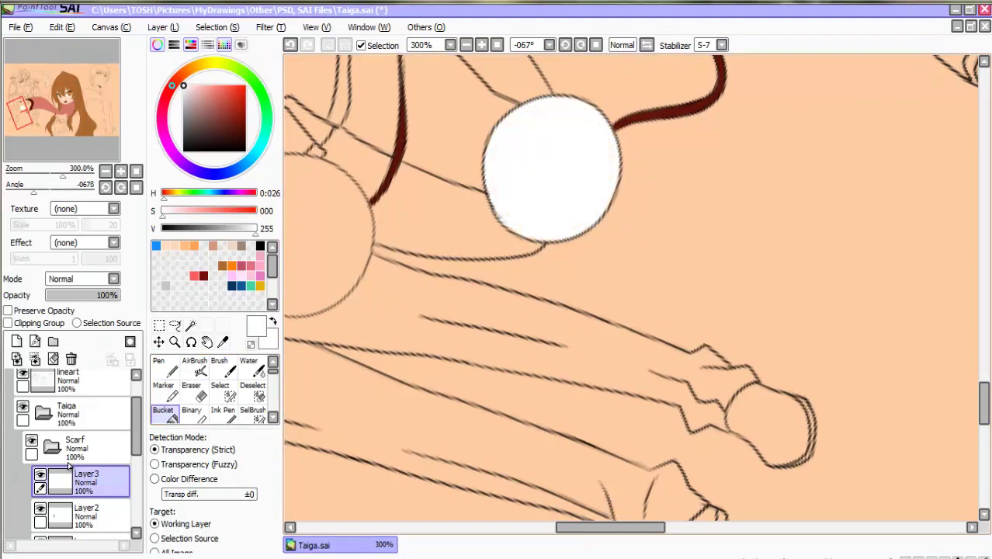
Outline the larger round pompom at the end of the other cord and fill it with white
{"action": "left_click", "coordinate": [165, 367]}
{"action": "left_click_drag", "start_coordinate": [611, 527], "coordinate": [578, 527]}
{"action": "mouse_move", "coordinate": [410, 224]}
{"action": "left_mouse_down"}
{"action": "mouse_move", "coordinate": [415, 243]}
{"action": "mouse_move", "coordinate": [434, 183]}
{"action": "mouse_move", "coordinate": [495, 156]}
{"action": "mouse_move", "coordinate": [547, 174]}
{"action": "mouse_move", "coordinate": [571, 212]}
{"action": "mouse_move", "coordinate": [565, 267]}
{"action": "left_mouse_up"}
{"action": "mouse_move", "coordinate": [420, 249]}
{"action": "left_mouse_down"}
{"action": "mouse_move", "coordinate": [448, 294]}
{"action": "mouse_move", "coordinate": [477, 312]}
{"action": "mouse_move", "coordinate": [542, 296]}
{"action": "left_mouse_up"}
{"action": "left_click", "coordinate": [164, 414]}
{"action": "left_click", "coordinate": [494, 233]}
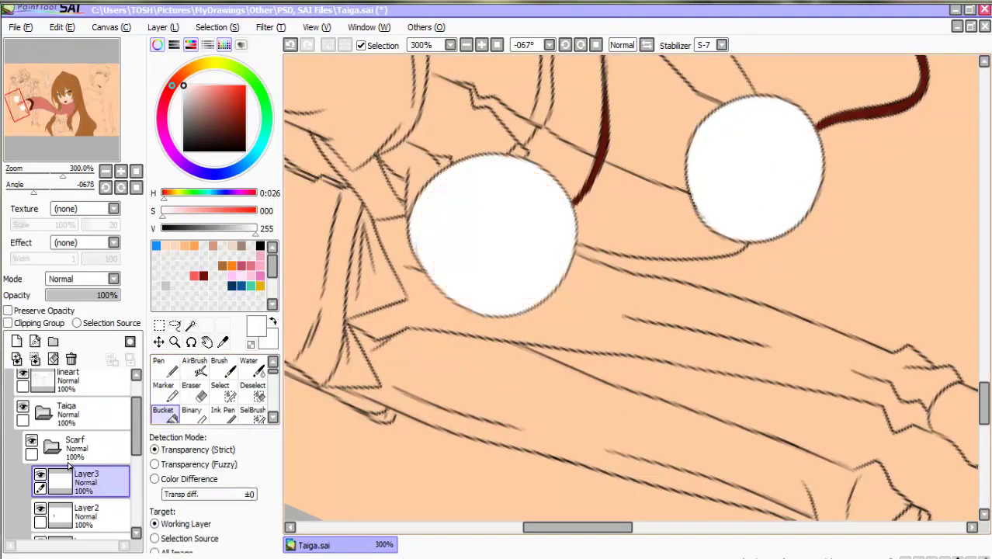
Reset the canvas rotation and paint the small scarf piece beside the cheek muted red on the scarf's base layer
{"action": "key", "text": "End"}
{"action": "key", "text": "End"}
{"action": "key", "text": "End"}
{"action": "key", "text": "End"}
{"action": "key", "text": "End"}
{"action": "key", "text": "End"}
{"action": "key", "text": "End"}
{"action": "key", "text": "Delete"}
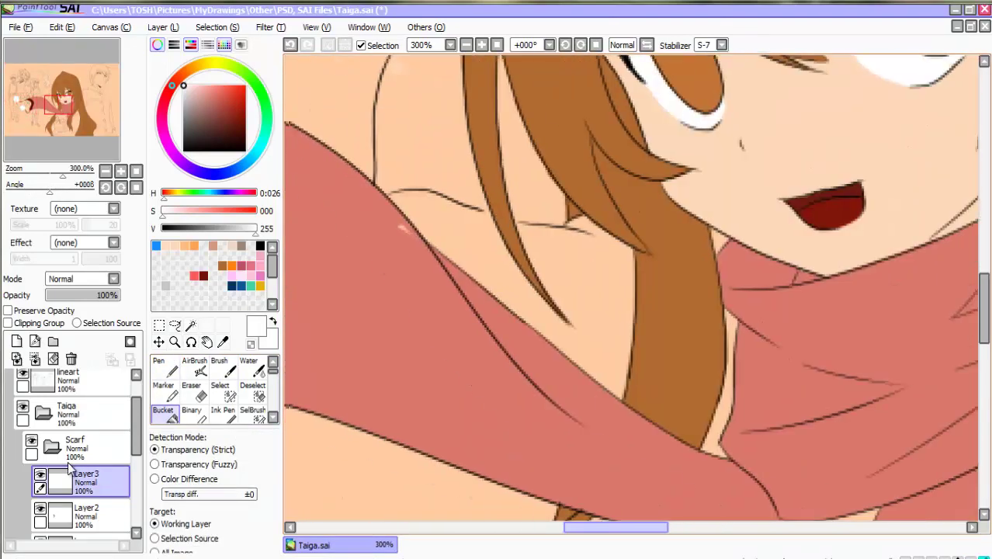
{"action": "scroll", "coordinate": [68, 466], "scroll_direction": "down", "scroll_amount": 2}
{"action": "left_click", "coordinate": [82, 489]}
{"action": "key", "text": "n"}
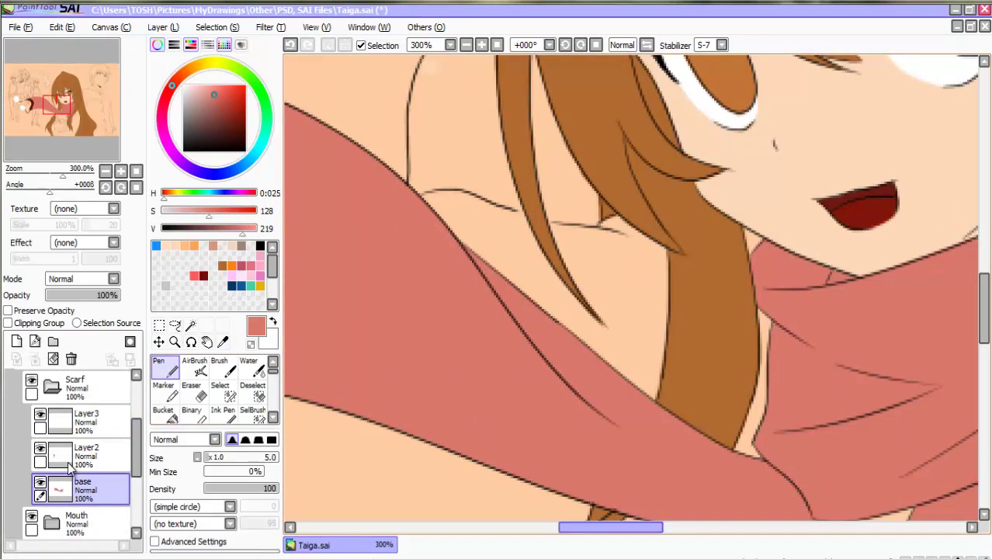
{"action": "left_click_drag", "start_coordinate": [614, 527], "coordinate": [669, 527]}
{"action": "mouse_move", "coordinate": [729, 219]}
{"action": "left_mouse_down"}
{"action": "mouse_move", "coordinate": [694, 215]}
{"action": "mouse_move", "coordinate": [702, 180]}
{"action": "left_mouse_up"}
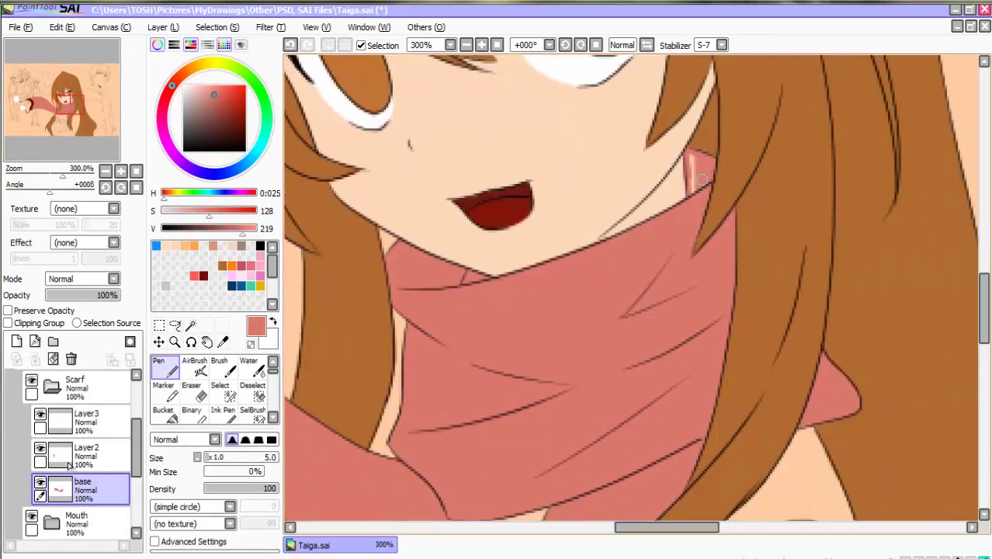
Create a folder named Jacket above the Scarf folder, add a layer named base inside it, and switch to white
{"action": "scroll", "coordinate": [923, 334], "scroll_direction": "down", "scroll_amount": 5}
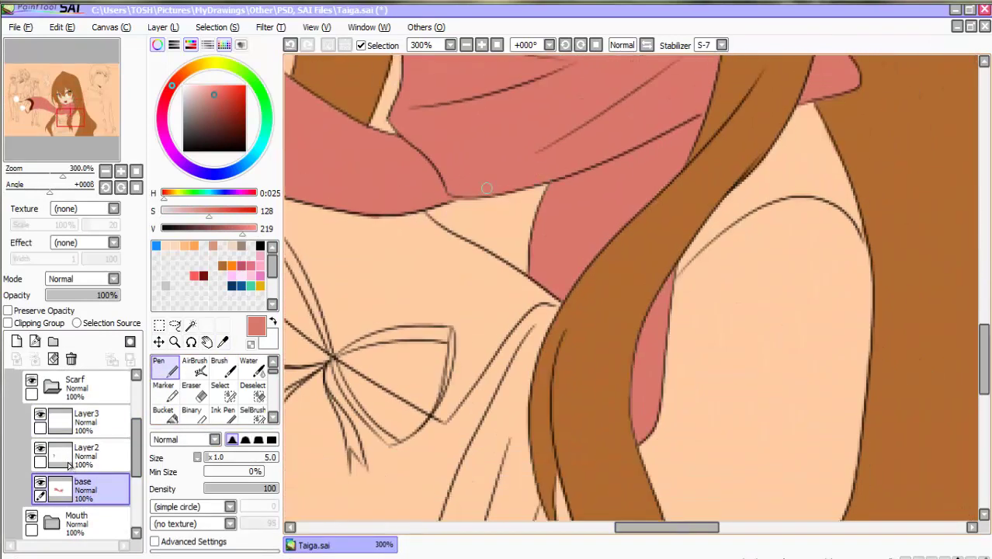
{"action": "left_click", "coordinate": [85, 422]}
{"action": "left_click", "coordinate": [52, 386]}
{"action": "left_click", "coordinate": [54, 341]}
{"action": "double_click", "coordinate": [81, 426]}
{"action": "type", "text": "Jack"}
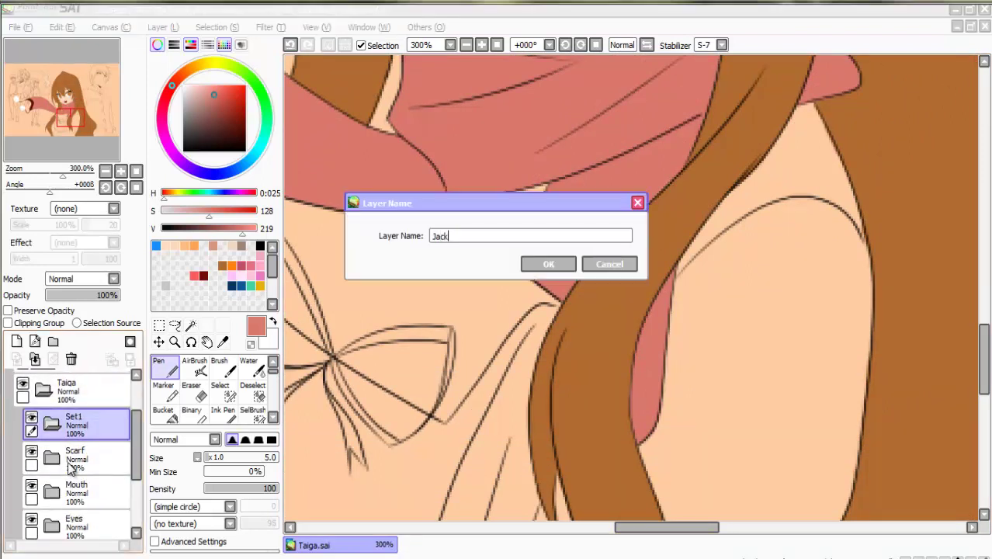
{"action": "type", "text": "et"}
{"action": "key", "text": "Return"}
{"action": "key", "text": "ctrl+shift+n"}
{"action": "double_click", "coordinate": [70, 468]}
{"action": "type", "text": "base"}
{"action": "key", "text": "Return"}
{"action": "key", "text": "x"}
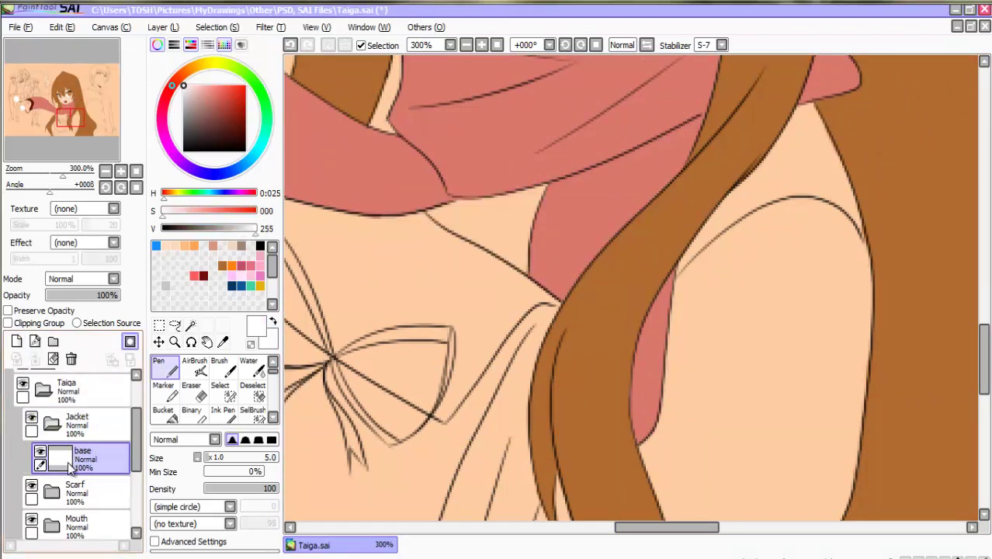
Outline the jacket's shoulder and upper sleeve in white along the hair and the hanging scarf end
{"action": "mouse_move", "coordinate": [783, 138]}
{"action": "left_mouse_down"}
{"action": "mouse_move", "coordinate": [762, 170]}
{"action": "mouse_move", "coordinate": [797, 112]}
{"action": "mouse_move", "coordinate": [845, 180]}
{"action": "mouse_move", "coordinate": [866, 264]}
{"action": "mouse_move", "coordinate": [868, 331]}
{"action": "left_mouse_up"}
{"action": "left_click_drag", "start_coordinate": [681, 264], "coordinate": [755, 177]}
{"action": "scroll", "coordinate": [769, 214], "scroll_direction": "down", "scroll_amount": 3}
{"action": "left_click_drag", "start_coordinate": [669, 252], "coordinate": [679, 153]}
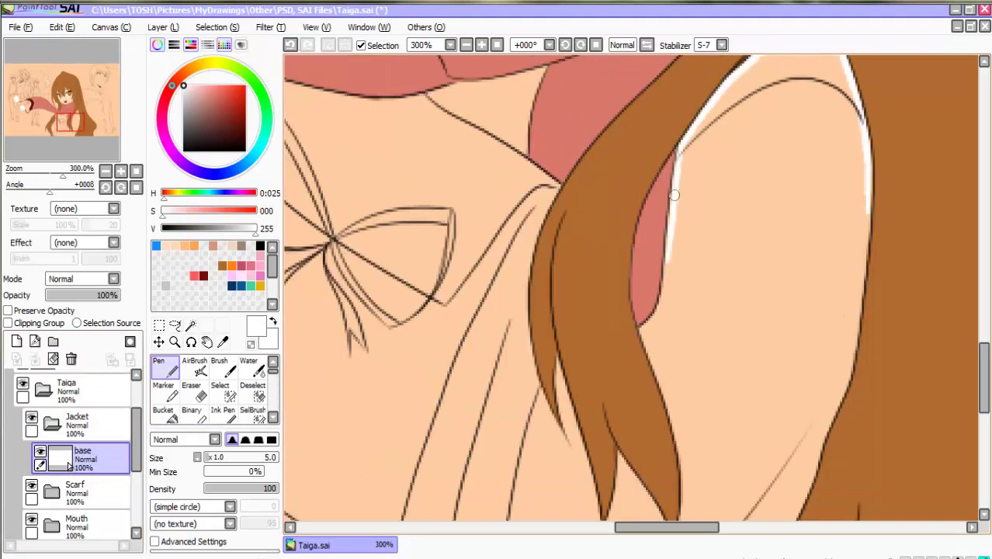
{"action": "left_click_drag", "start_coordinate": [673, 195], "coordinate": [665, 290]}
{"action": "left_click_drag", "start_coordinate": [649, 323], "coordinate": [662, 381]}
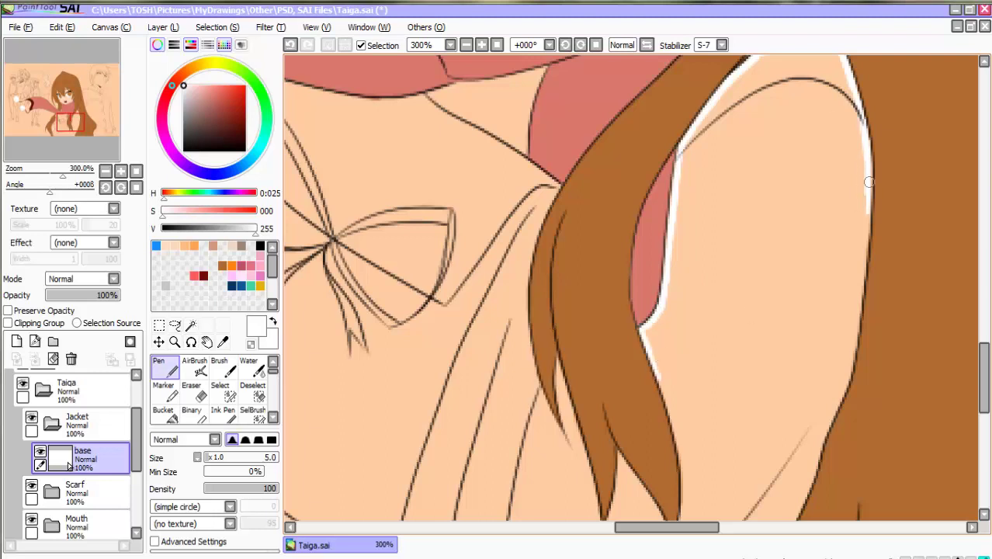
{"action": "left_click_drag", "start_coordinate": [869, 181], "coordinate": [843, 392]}
Outline the lower sleeve in white around the hair tips and along the back hair down to the canvas edge
{"action": "scroll", "coordinate": [838, 373], "scroll_direction": "down", "scroll_amount": 3}
{"action": "mouse_move", "coordinate": [655, 233]}
{"action": "left_mouse_down"}
{"action": "mouse_move", "coordinate": [682, 306]}
{"action": "mouse_move", "coordinate": [670, 277]}
{"action": "mouse_move", "coordinate": [673, 429]}
{"action": "left_mouse_up"}
{"action": "mouse_move", "coordinate": [745, 467]}
{"action": "left_mouse_down"}
{"action": "mouse_move", "coordinate": [800, 368]}
{"action": "mouse_move", "coordinate": [846, 244]}
{"action": "left_mouse_up"}
{"action": "scroll", "coordinate": [846, 256], "scroll_direction": "down", "scroll_amount": 3}
{"action": "mouse_move", "coordinate": [615, 165]}
{"action": "left_mouse_down"}
{"action": "mouse_move", "coordinate": [657, 230]}
{"action": "mouse_move", "coordinate": [612, 201]}
{"action": "mouse_move", "coordinate": [619, 189]}
{"action": "mouse_move", "coordinate": [602, 264]}
{"action": "left_mouse_up"}
{"action": "left_click_drag", "start_coordinate": [557, 73], "coordinate": [600, 264]}
{"action": "left_click_drag", "start_coordinate": [558, 95], "coordinate": [570, 158]}
{"action": "left_click_drag", "start_coordinate": [562, 122], "coordinate": [575, 176]}
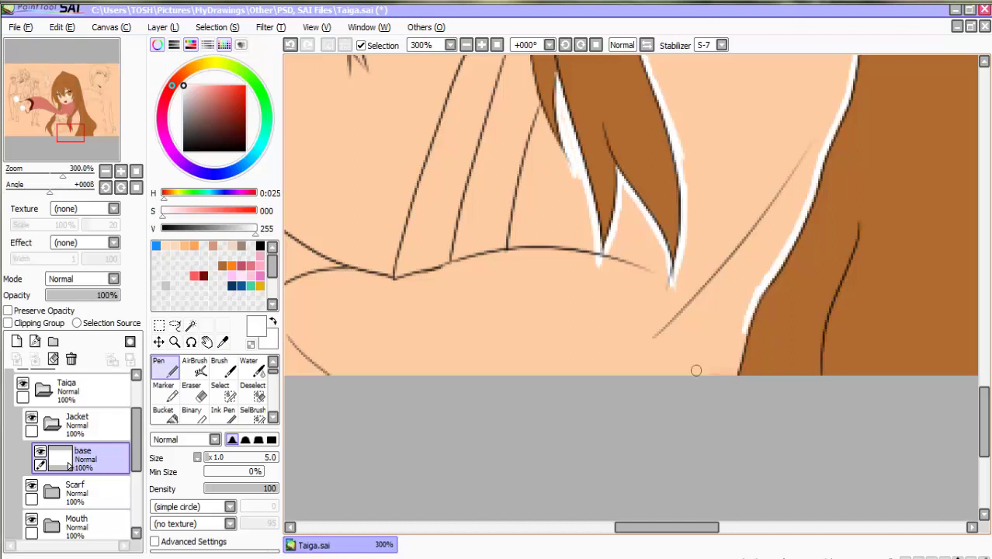
{"action": "left_click_drag", "start_coordinate": [743, 325], "coordinate": [728, 392]}
Close the white outline along the folded forearm's upper edge and the canvas bottom, and fill the sleeve with white
{"action": "key", "text": "Left"}
{"action": "key", "text": "Left"}
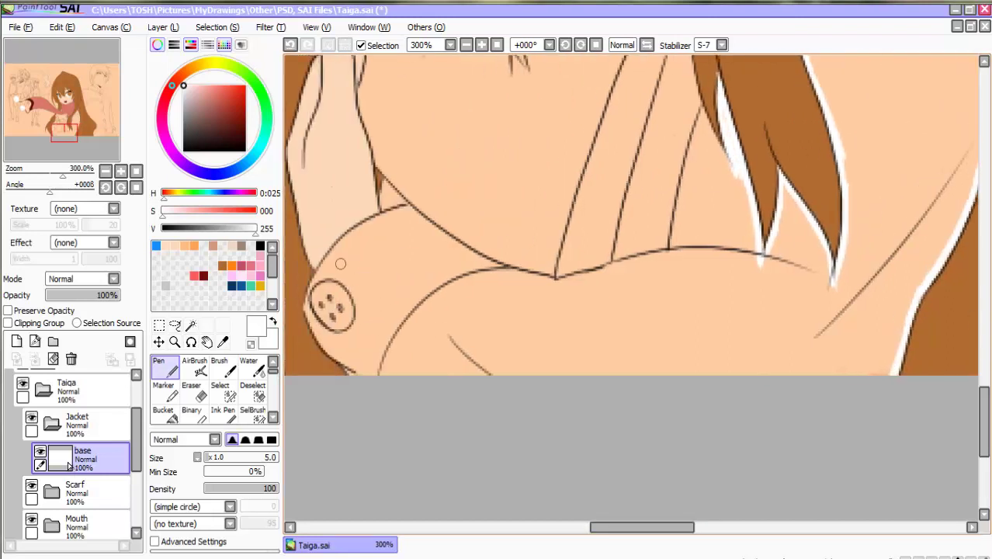
{"action": "mouse_move", "coordinate": [386, 393]}
{"action": "left_mouse_down"}
{"action": "mouse_move", "coordinate": [401, 334]}
{"action": "mouse_move", "coordinate": [451, 286]}
{"action": "mouse_move", "coordinate": [561, 281]}
{"action": "mouse_move", "coordinate": [627, 254]}
{"action": "mouse_move", "coordinate": [676, 253]}
{"action": "mouse_move", "coordinate": [701, 118]}
{"action": "mouse_move", "coordinate": [721, 159]}
{"action": "left_mouse_up"}
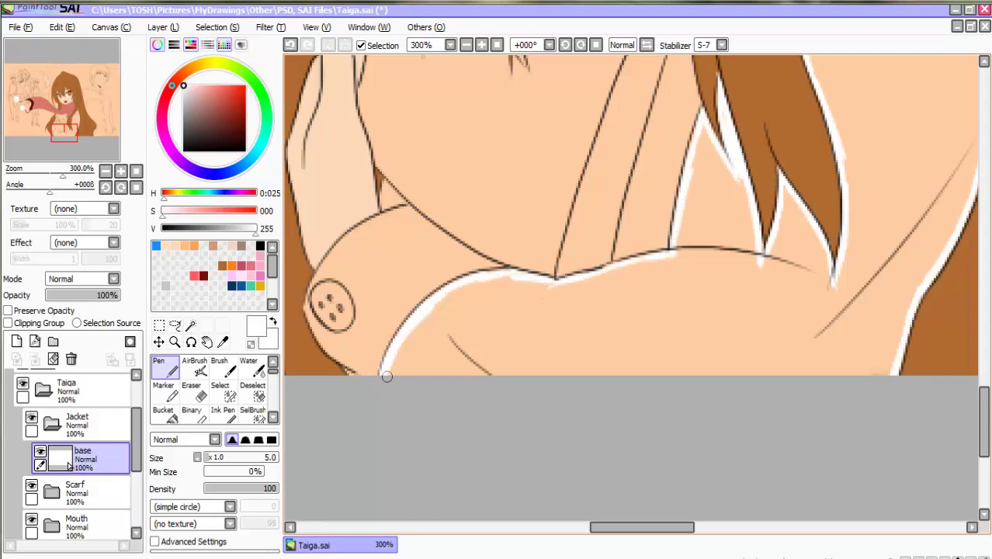
{"action": "left_click_drag", "start_coordinate": [384, 376], "coordinate": [892, 376]}
{"action": "key", "text": "g"}
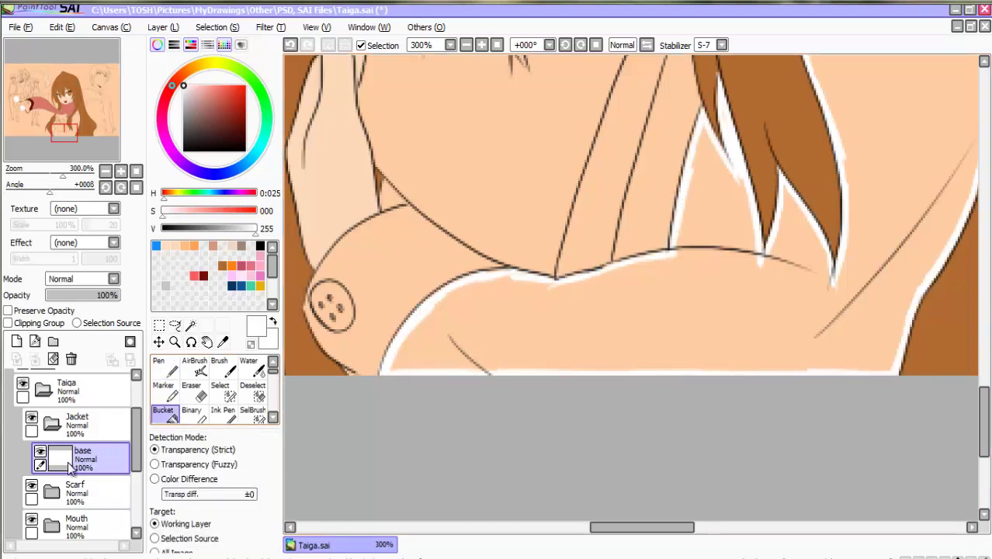
{"action": "left_click", "coordinate": [699, 311]}
Paint the small jacket area directly beneath the scarf at the chest white
{"action": "key", "text": "n"}
{"action": "key", "text": "Right"}
{"action": "key", "text": "Right"}
{"action": "key", "text": "Right"}
{"action": "key", "text": "Right"}
{"action": "key", "text": "Right"}
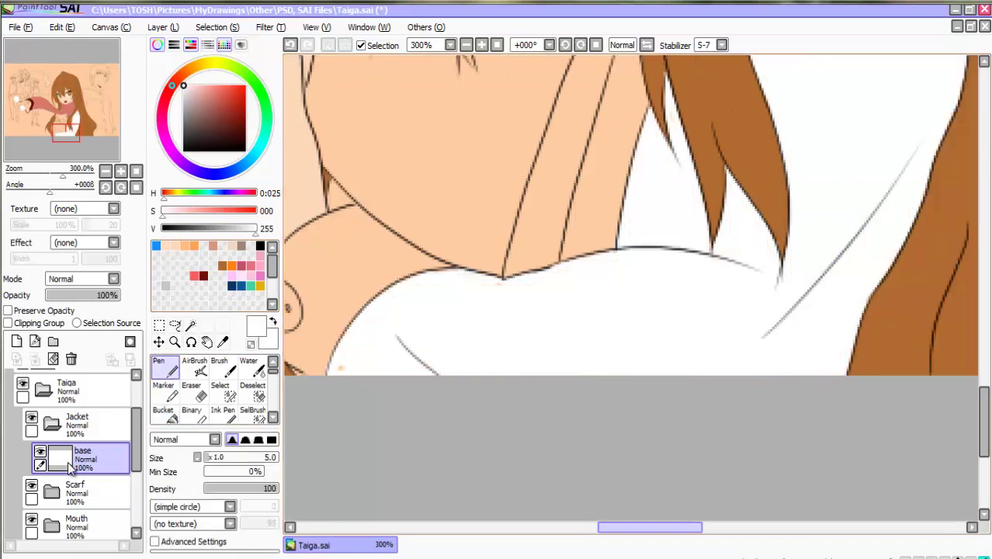
{"action": "key", "text": "Up"}
{"action": "key", "text": "Up"}
{"action": "key", "text": "Up"}
{"action": "key", "text": "Up"}
{"action": "key", "text": "Up"}
{"action": "key", "text": "Up"}
{"action": "key", "text": "Up"}
{"action": "key", "text": "Up"}
{"action": "key", "text": "Up"}
{"action": "key", "text": "Up"}
{"action": "key", "text": "Up"}
{"action": "key", "text": "Up"}
{"action": "key", "text": "Up"}
{"action": "mouse_move", "coordinate": [468, 177]}
{"action": "left_mouse_down"}
{"action": "mouse_move", "coordinate": [453, 180]}
{"action": "mouse_move", "coordinate": [563, 156]}
{"action": "left_mouse_up"}
{"action": "mouse_move", "coordinate": [457, 185]}
{"action": "left_mouse_down"}
{"action": "mouse_move", "coordinate": [506, 218]}
{"action": "mouse_move", "coordinate": [547, 198]}
{"action": "mouse_move", "coordinate": [544, 225]}
{"action": "mouse_move", "coordinate": [546, 175]}
{"action": "left_mouse_up"}
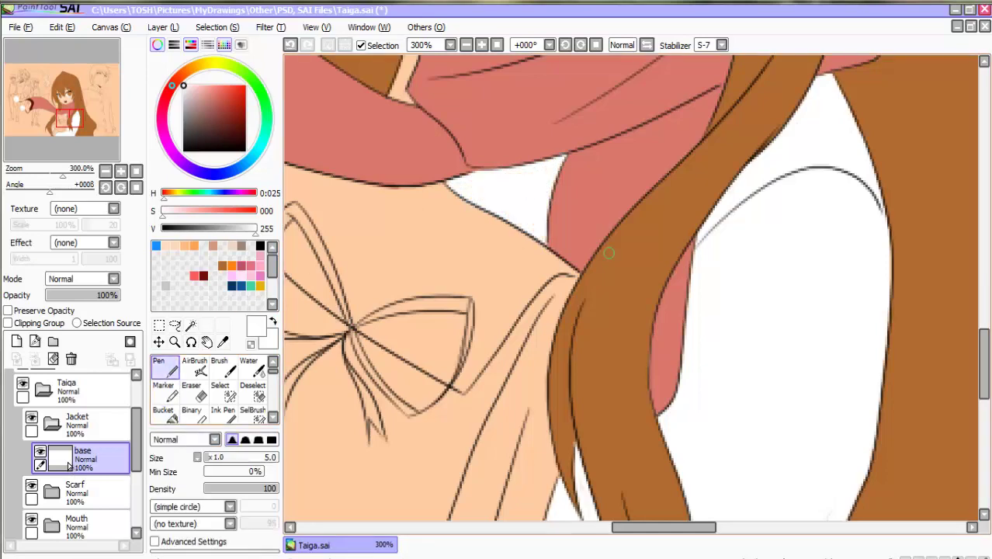
Paint the narrow jacket gaps between the hair strand and the neck scarf white and clean their edges
{"action": "left_click_drag", "start_coordinate": [608, 253], "coordinate": [742, 462]}
{"action": "left_click_drag", "start_coordinate": [532, 85], "coordinate": [532, 100]}
{"action": "left_click", "coordinate": [192, 392]}
{"action": "left_click", "coordinate": [166, 367]}
{"action": "left_click_drag", "start_coordinate": [548, 166], "coordinate": [545, 249]}
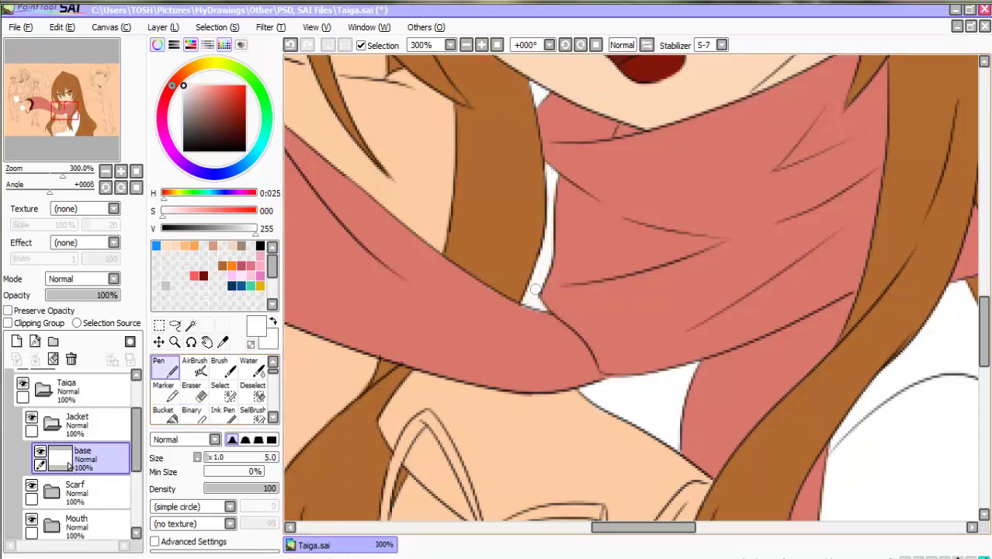
{"action": "left_click_drag", "start_coordinate": [535, 289], "coordinate": [526, 309]}
{"action": "key", "text": "e"}
{"action": "key", "text": "n"}
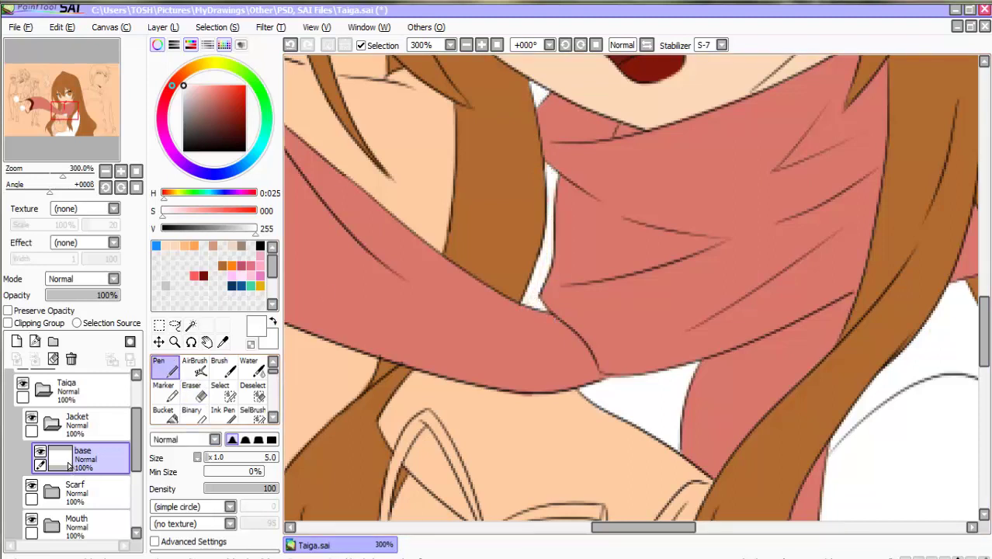
Outline the jacket's other shoulder in white above the scarf tail and around the thin hair strand
{"action": "mouse_move", "coordinate": [466, 233]}
{"action": "left_mouse_down"}
{"action": "mouse_move", "coordinate": [466, 254]}
{"action": "mouse_move", "coordinate": [678, 247]}
{"action": "mouse_move", "coordinate": [678, 383]}
{"action": "left_mouse_up"}
{"action": "left_click_drag", "start_coordinate": [628, 231], "coordinate": [622, 226]}
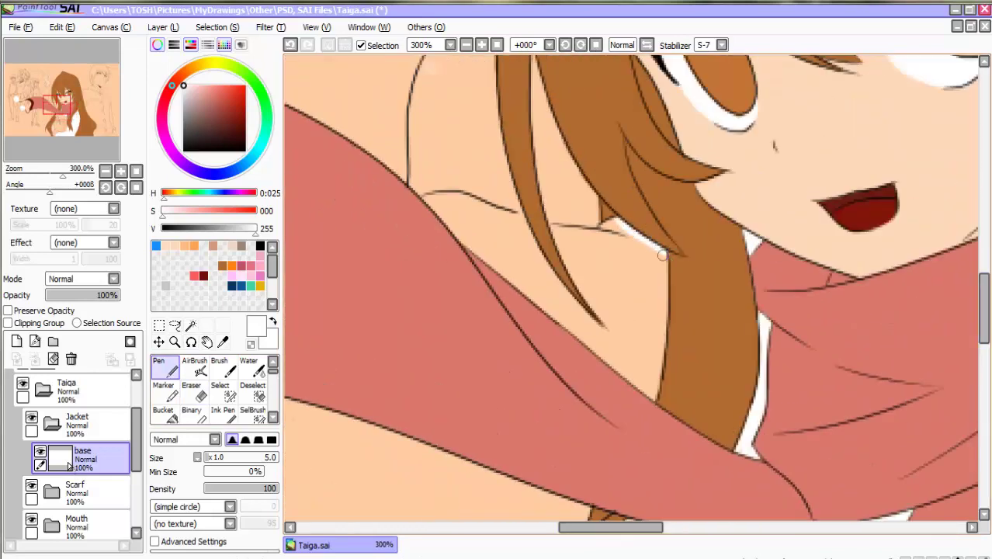
{"action": "left_click_drag", "start_coordinate": [662, 255], "coordinate": [655, 392]}
{"action": "mouse_move", "coordinate": [441, 212]}
{"action": "left_mouse_down"}
{"action": "mouse_move", "coordinate": [458, 193]}
{"action": "mouse_move", "coordinate": [515, 216]}
{"action": "mouse_move", "coordinate": [594, 325]}
{"action": "mouse_move", "coordinate": [617, 341]}
{"action": "left_mouse_up"}
{"action": "mouse_move", "coordinate": [553, 228]}
{"action": "left_mouse_down"}
{"action": "mouse_move", "coordinate": [599, 314]}
{"action": "mouse_move", "coordinate": [569, 229]}
{"action": "mouse_move", "coordinate": [618, 224]}
{"action": "left_mouse_up"}
{"action": "left_click_drag", "start_coordinate": [440, 214], "coordinate": [545, 308]}
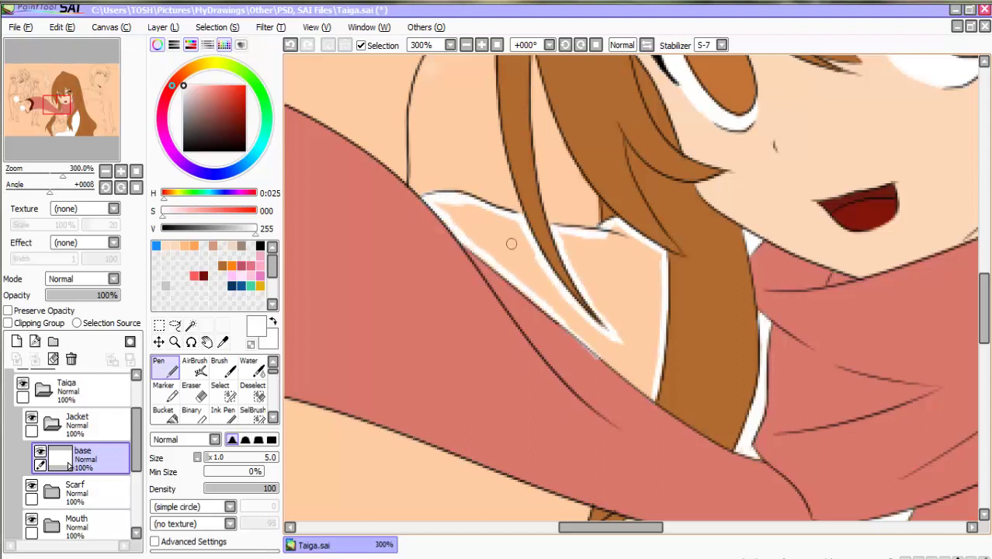
{"action": "key", "text": "e"}
{"action": "key", "text": "n"}
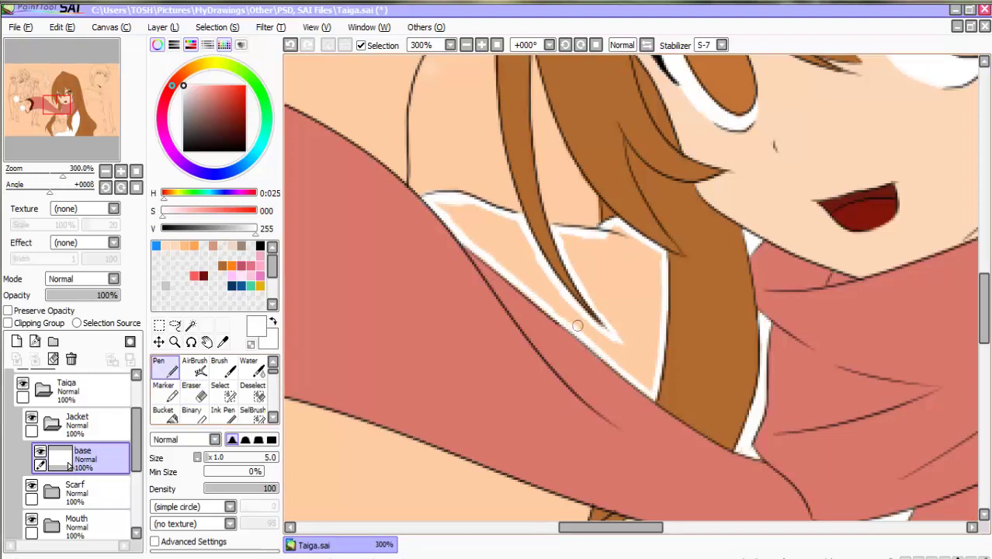
Fill the outlined shoulder with white and erase the overflow at its corner beside the scarf
{"action": "key", "text": "g"}
{"action": "left_click", "coordinate": [514, 254]}
{"action": "key", "text": "n"}
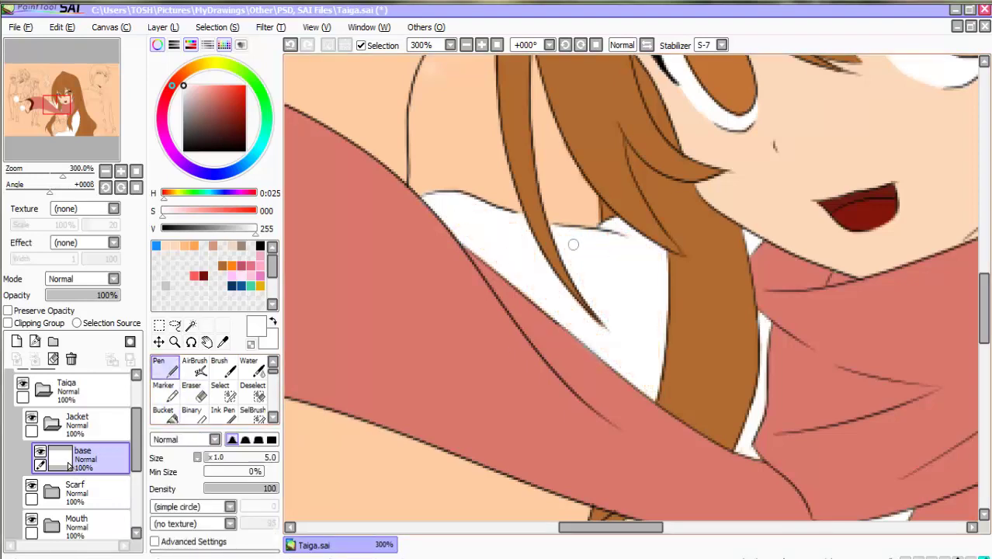
{"action": "key", "text": "e"}
{"action": "left_click", "coordinate": [420, 196]}
{"action": "key", "text": "n"}
Outline the raised arm's section between the rolled cuff and the scarf, and fill it with white
{"action": "left_click_drag", "start_coordinate": [536, 381], "coordinate": [715, 544]}
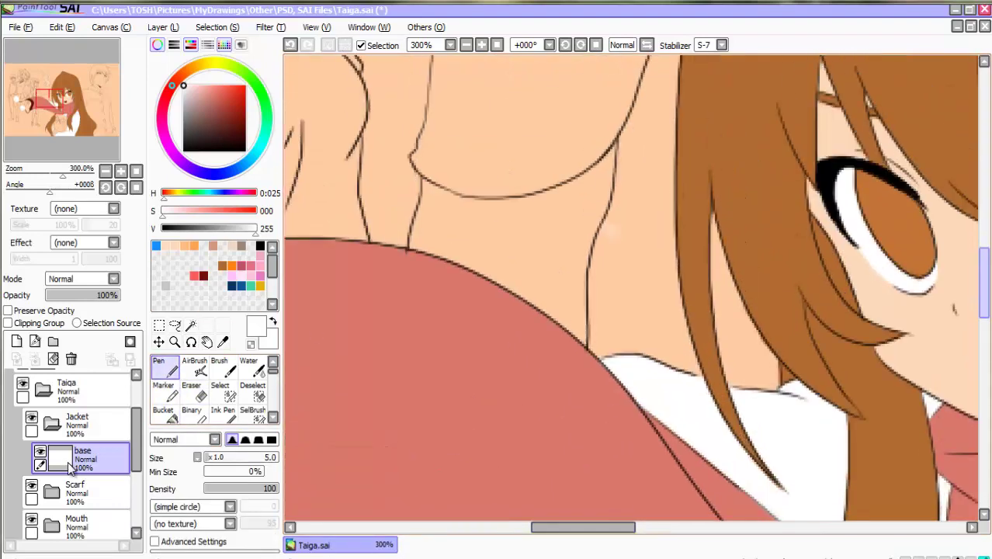
{"action": "mouse_move", "coordinate": [409, 252]}
{"action": "left_mouse_down"}
{"action": "mouse_move", "coordinate": [423, 184]}
{"action": "mouse_move", "coordinate": [455, 204]}
{"action": "mouse_move", "coordinate": [554, 198]}
{"action": "mouse_move", "coordinate": [614, 152]}
{"action": "mouse_move", "coordinate": [587, 249]}
{"action": "mouse_move", "coordinate": [583, 318]}
{"action": "left_mouse_up"}
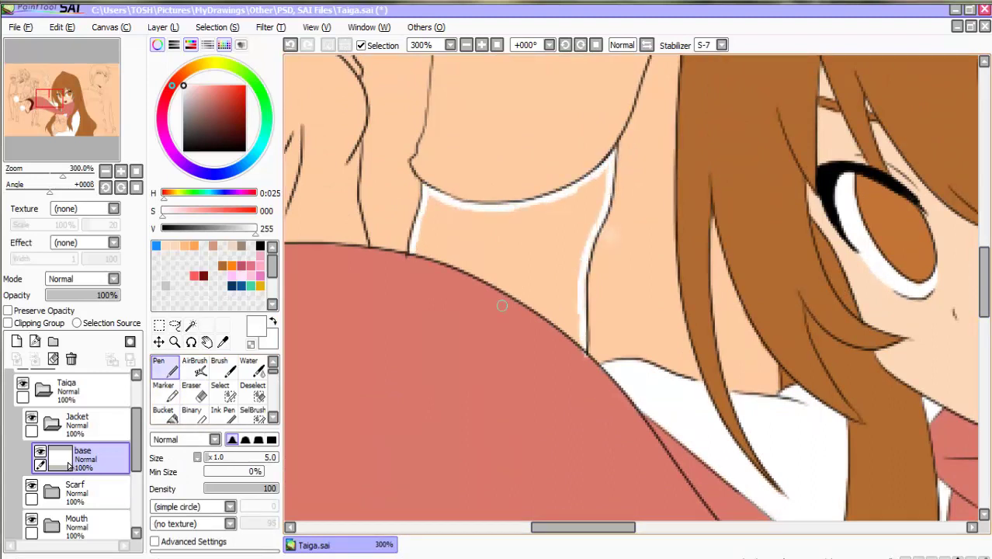
{"action": "mouse_move", "coordinate": [413, 252]}
{"action": "left_mouse_down"}
{"action": "mouse_move", "coordinate": [458, 267]}
{"action": "mouse_move", "coordinate": [582, 347]}
{"action": "left_mouse_up"}
{"action": "key", "text": "e"}
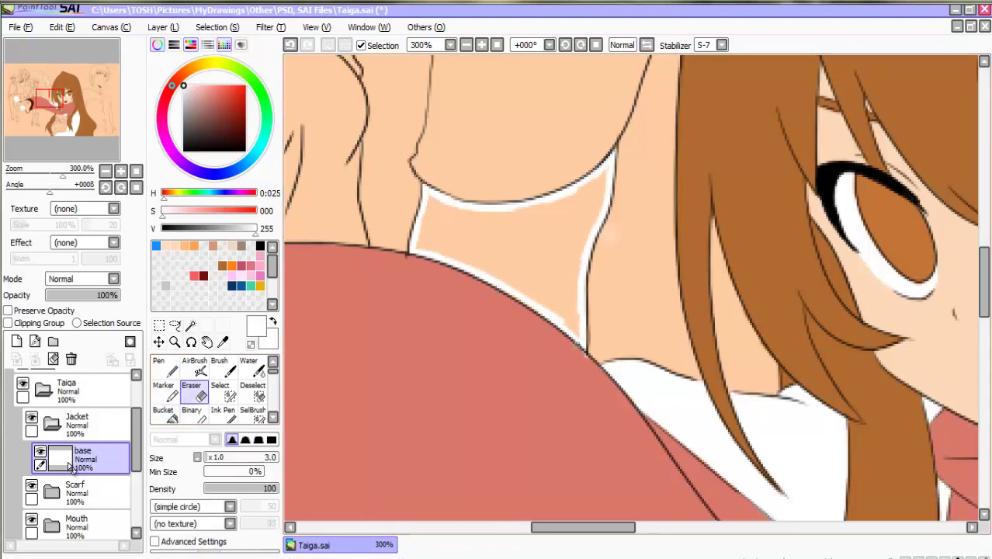
{"action": "left_click", "coordinate": [164, 413]}
{"action": "left_click", "coordinate": [512, 249]}
Add a layer named sleeves above the jacket's base layer and ready the pen
{"action": "left_click", "coordinate": [16, 341]}
{"action": "double_click", "coordinate": [93, 459]}
{"action": "type", "text": "sl"}
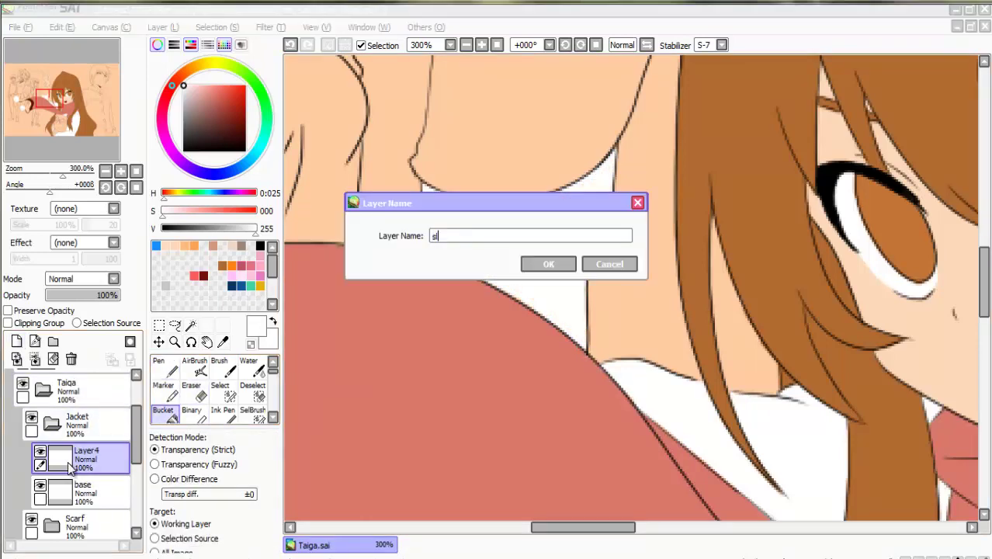
{"action": "type", "text": "eeves"}
{"action": "key", "text": "Return"}
{"action": "key", "text": "n"}
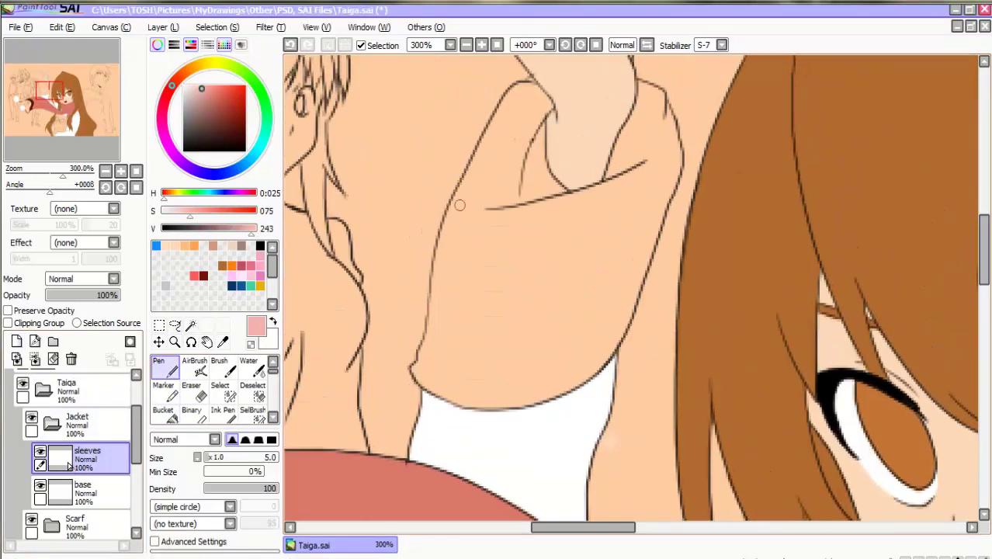
Outline the raised arm's rolled sleeve in light pink with saturation 75 and brightness 243, and fill it
{"action": "left_click_drag", "start_coordinate": [460, 205], "coordinate": [498, 114]}
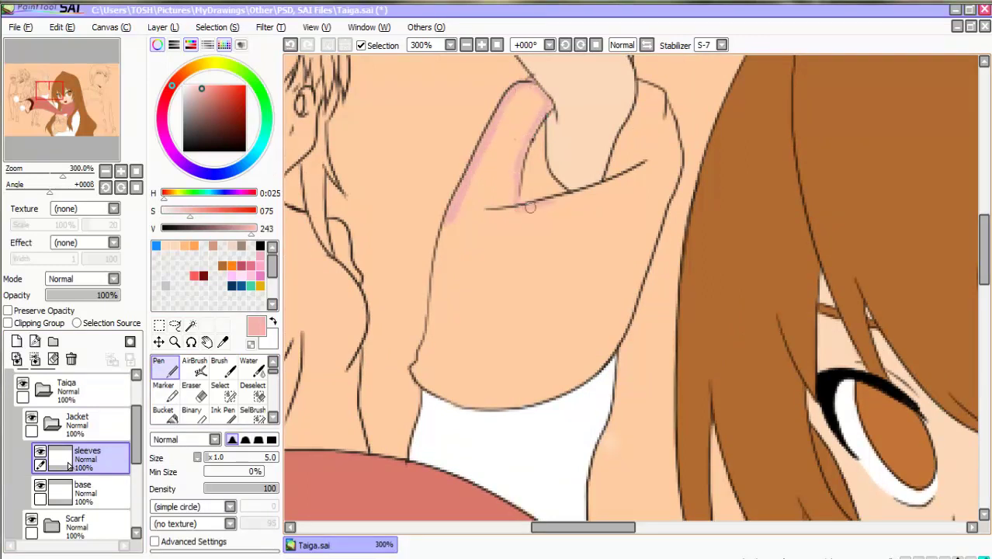
{"action": "left_click_drag", "start_coordinate": [530, 207], "coordinate": [609, 170]}
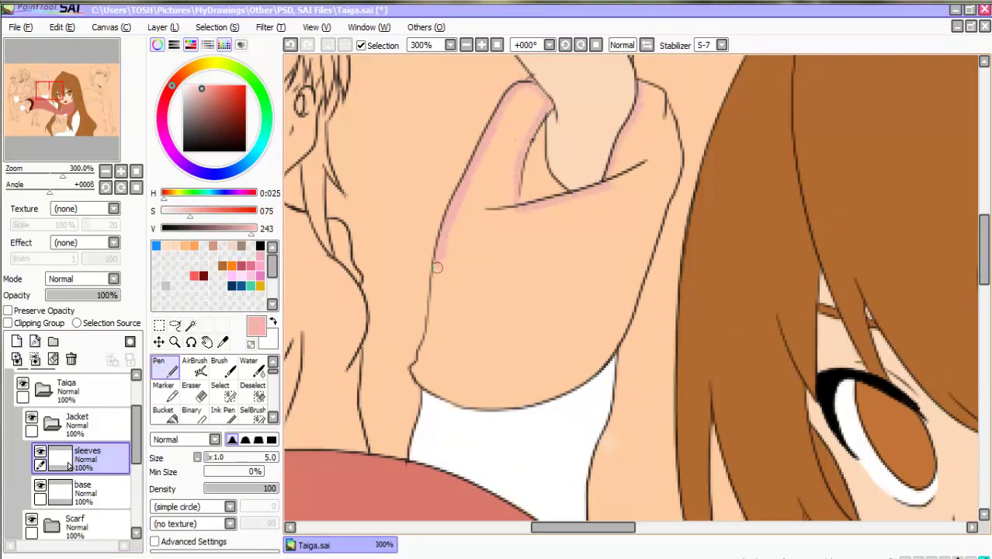
{"action": "mouse_move", "coordinate": [420, 380]}
{"action": "left_mouse_down"}
{"action": "mouse_move", "coordinate": [500, 402]}
{"action": "mouse_move", "coordinate": [550, 393]}
{"action": "mouse_move", "coordinate": [541, 399]}
{"action": "mouse_move", "coordinate": [600, 366]}
{"action": "mouse_move", "coordinate": [657, 244]}
{"action": "left_mouse_up"}
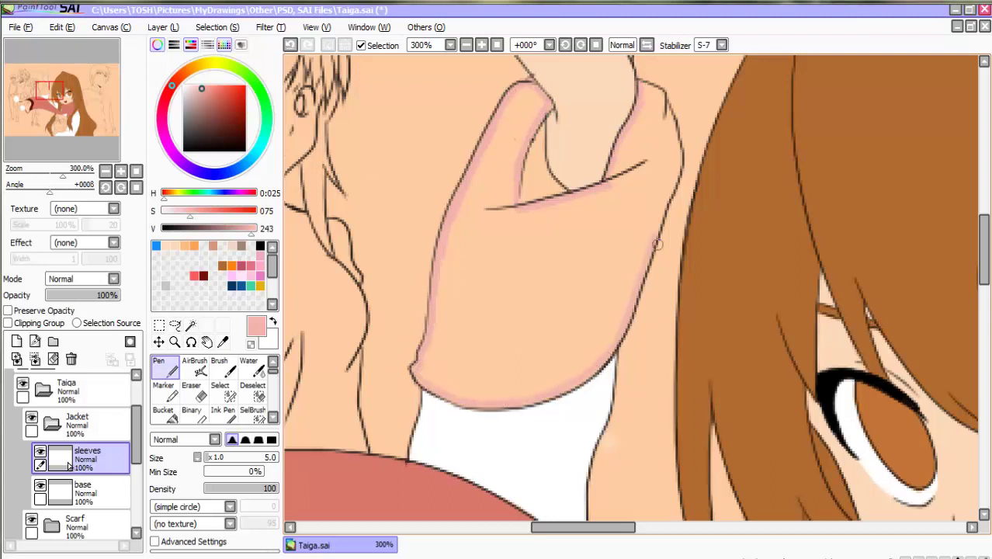
{"action": "left_click_drag", "start_coordinate": [672, 183], "coordinate": [654, 90]}
{"action": "left_click", "coordinate": [165, 414]}
{"action": "left_click", "coordinate": [551, 272]}
{"action": "left_click", "coordinate": [165, 368]}
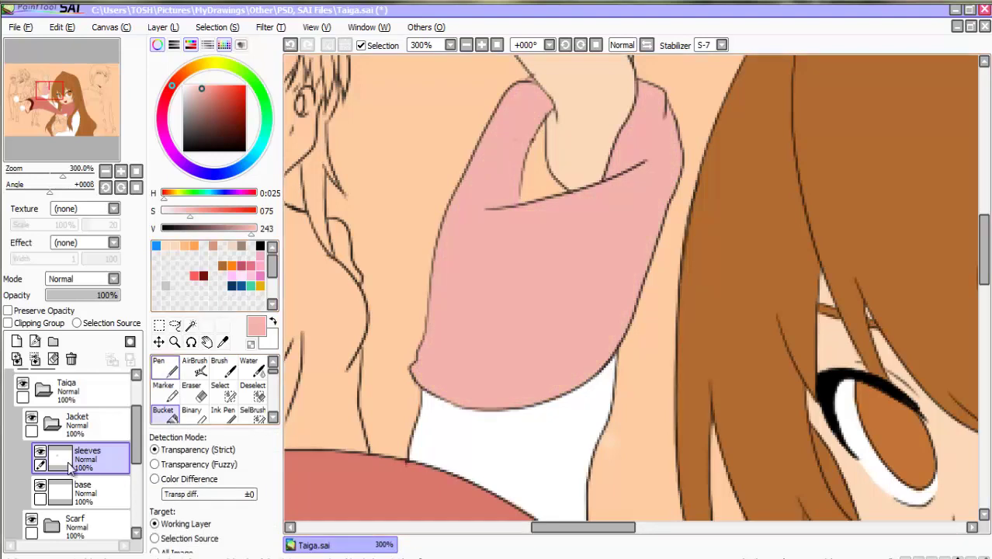
Outline the lower arm's sleeve cuff around the button in the same light pink and fill it
{"action": "left_click_drag", "start_coordinate": [985, 250], "coordinate": [985, 421]}
{"action": "left_click_drag", "start_coordinate": [693, 296], "coordinate": [716, 259]}
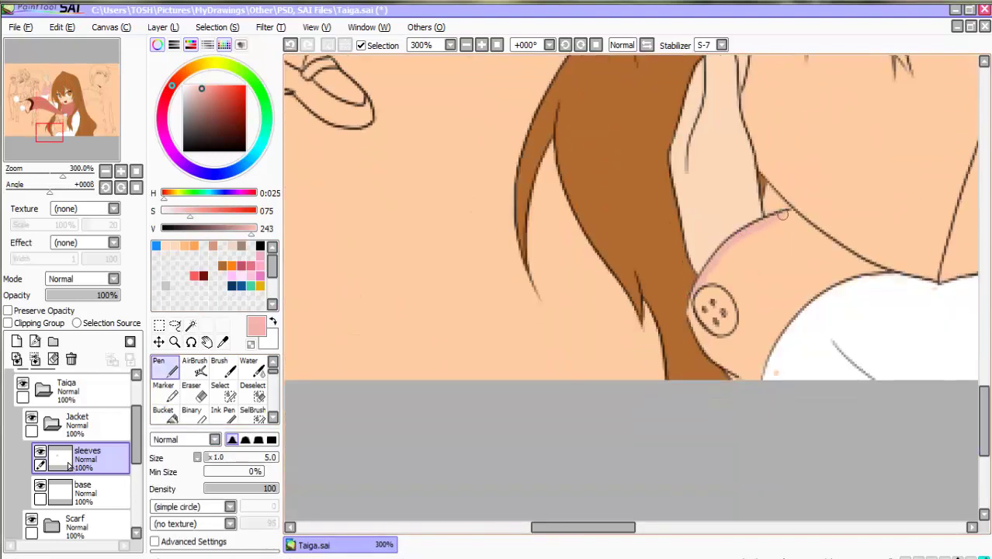
{"action": "left_click_drag", "start_coordinate": [782, 215], "coordinate": [792, 212]}
{"action": "left_click_drag", "start_coordinate": [584, 527], "coordinate": [619, 527]}
{"action": "left_click_drag", "start_coordinate": [557, 215], "coordinate": [643, 269]}
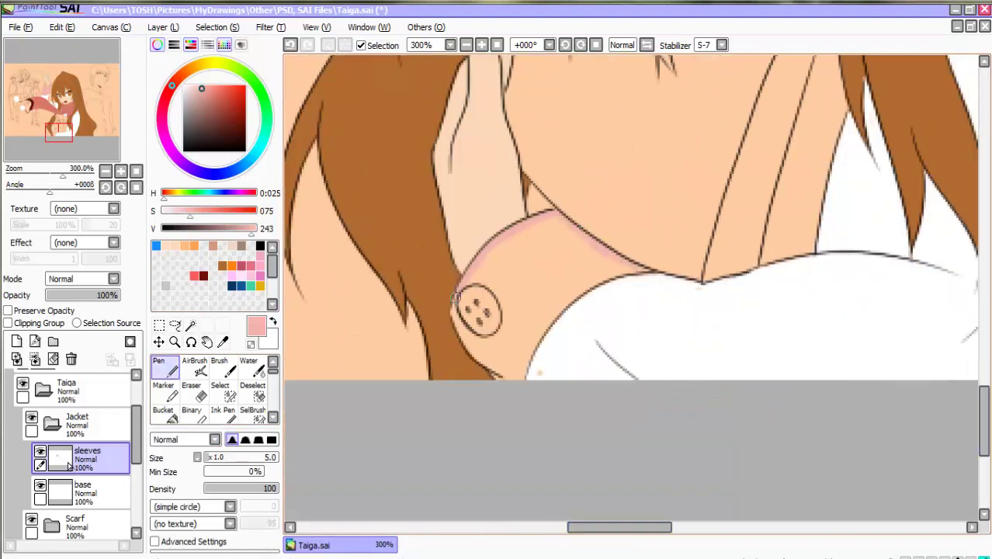
{"action": "mouse_move", "coordinate": [521, 378]}
{"action": "left_mouse_down"}
{"action": "mouse_move", "coordinate": [559, 310]}
{"action": "mouse_move", "coordinate": [632, 275]}
{"action": "left_mouse_up"}
{"action": "left_click", "coordinate": [165, 415]}
{"action": "left_click", "coordinate": [543, 288]}
On the jacket's base layer, paint the small gap above the lower cuff and the leftover spot near the canvas edge white
{"action": "left_click", "coordinate": [83, 493]}
{"action": "left_click", "coordinate": [165, 368]}
{"action": "right_click", "coordinate": [691, 311]}
{"action": "left_click", "coordinate": [699, 289]}
{"action": "left_click", "coordinate": [540, 374]}
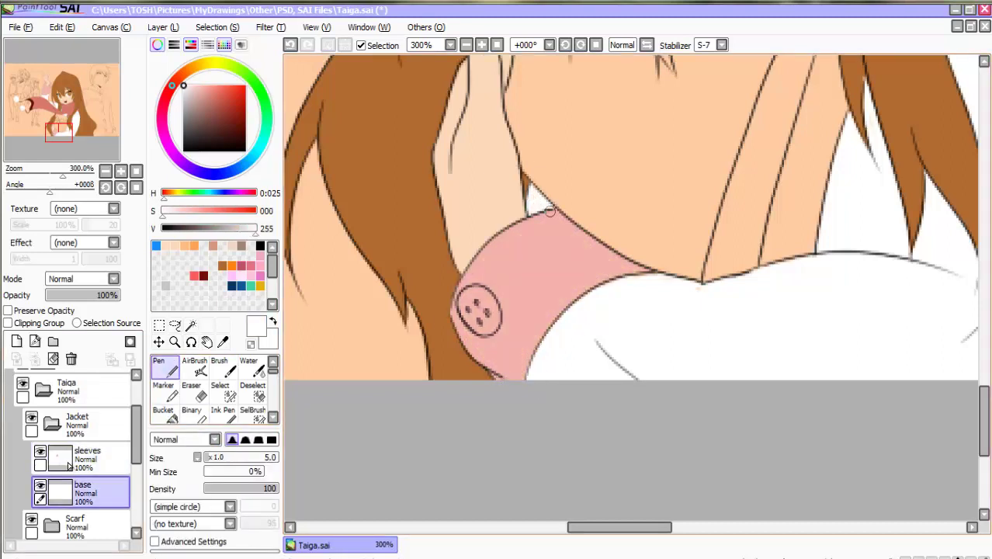
Add a layer named button above the sleeves layer
{"action": "left_click", "coordinate": [68, 468]}
{"action": "left_click", "coordinate": [16, 342]}
{"action": "double_click", "coordinate": [68, 468]}
{"action": "type", "text": "button"}
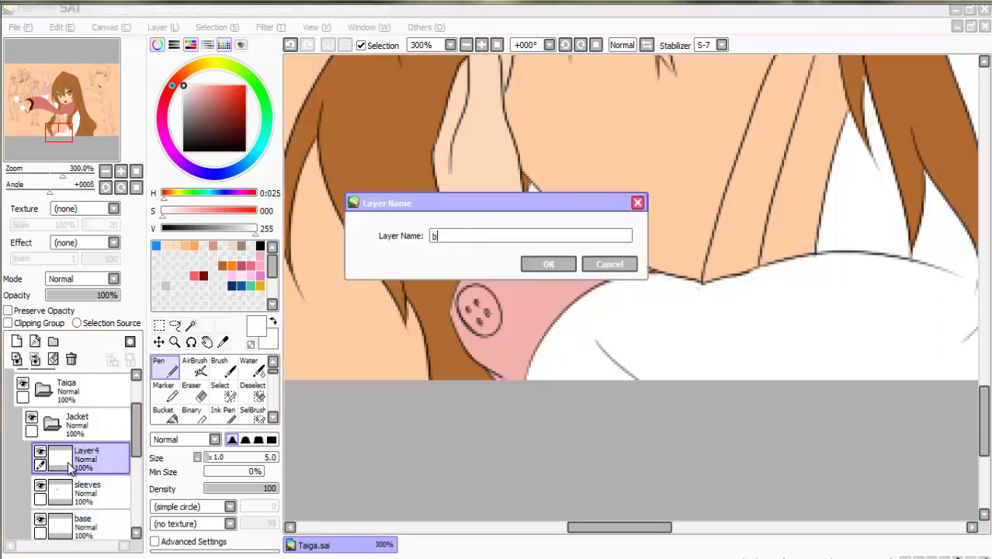
{"action": "key", "text": "Return"}
Outline the cuff's button in orange-brown with saturation 237 and brightness 195, and fill it
{"action": "left_click", "coordinate": [232, 266]}
{"action": "left_click", "coordinate": [240, 100]}
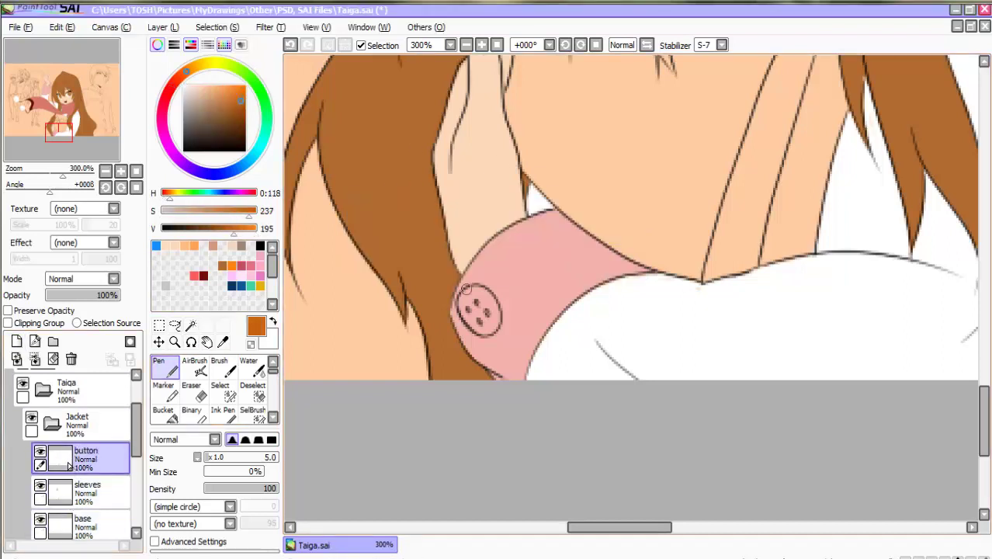
{"action": "mouse_move", "coordinate": [466, 300]}
{"action": "left_mouse_down"}
{"action": "mouse_move", "coordinate": [475, 322]}
{"action": "mouse_move", "coordinate": [471, 299]}
{"action": "left_mouse_up"}
{"action": "key", "text": "g"}
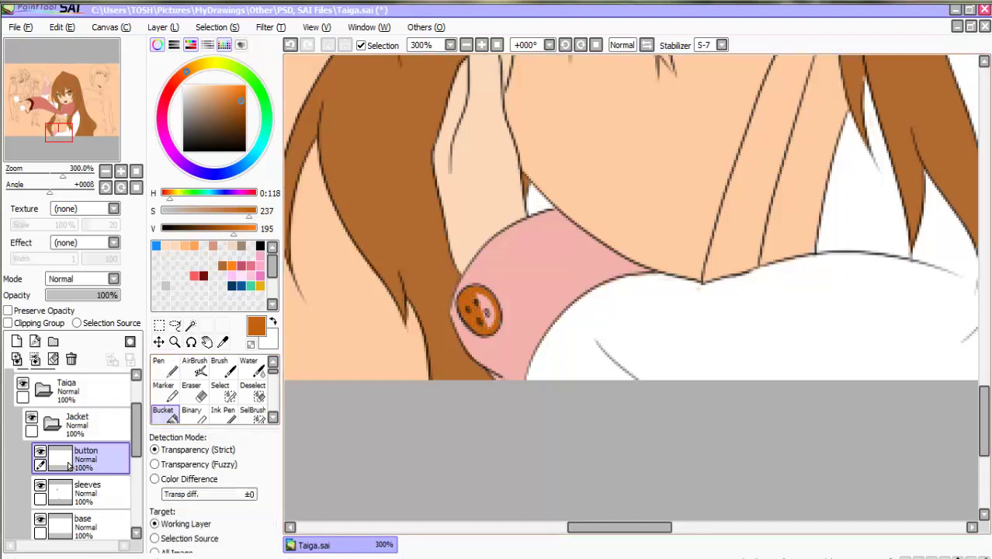
{"action": "left_click", "coordinate": [487, 306]}
{"action": "key", "text": "n"}
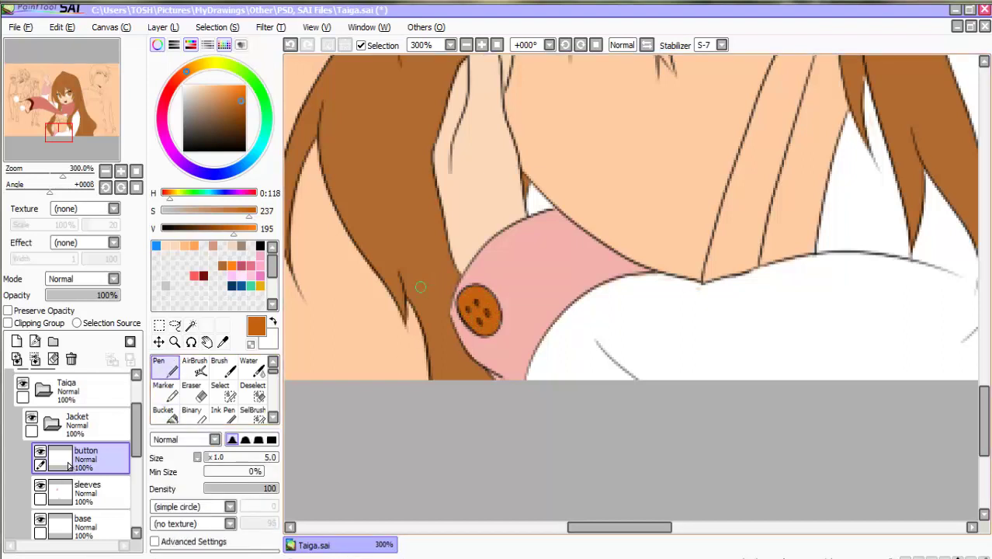
Add a layer named sweater sleeves above the button layer
{"action": "key", "text": "ctrl+shift+n"}
{"action": "double_click", "coordinate": [68, 466]}
{"action": "type", "text": "sweater"}
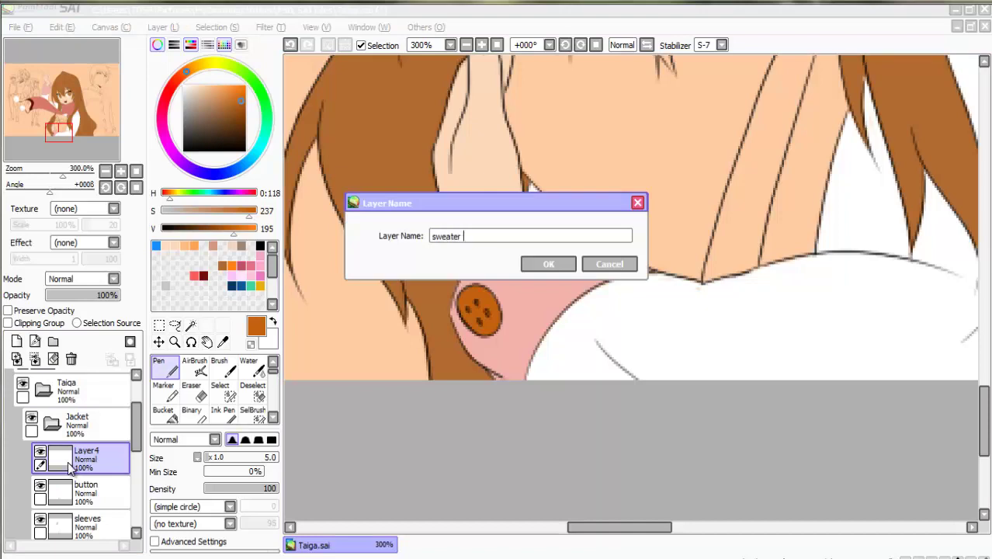
{"action": "type", "text": " sleeves"}
{"action": "key", "text": "Return"}
Outline the opening inside the raised arm's cuff in dark grey with brightness 60, fill it, and reselect the sleeves layer's pink
{"action": "left_click", "coordinate": [260, 245]}
{"action": "left_click_drag", "start_coordinate": [59, 130], "coordinate": [53, 89]}
{"action": "left_click", "coordinate": [184, 229]}
{"action": "mouse_move", "coordinate": [431, 220]}
{"action": "left_mouse_down"}
{"action": "mouse_move", "coordinate": [434, 181]}
{"action": "mouse_move", "coordinate": [454, 142]}
{"action": "mouse_move", "coordinate": [450, 186]}
{"action": "mouse_move", "coordinate": [465, 216]}
{"action": "left_mouse_up"}
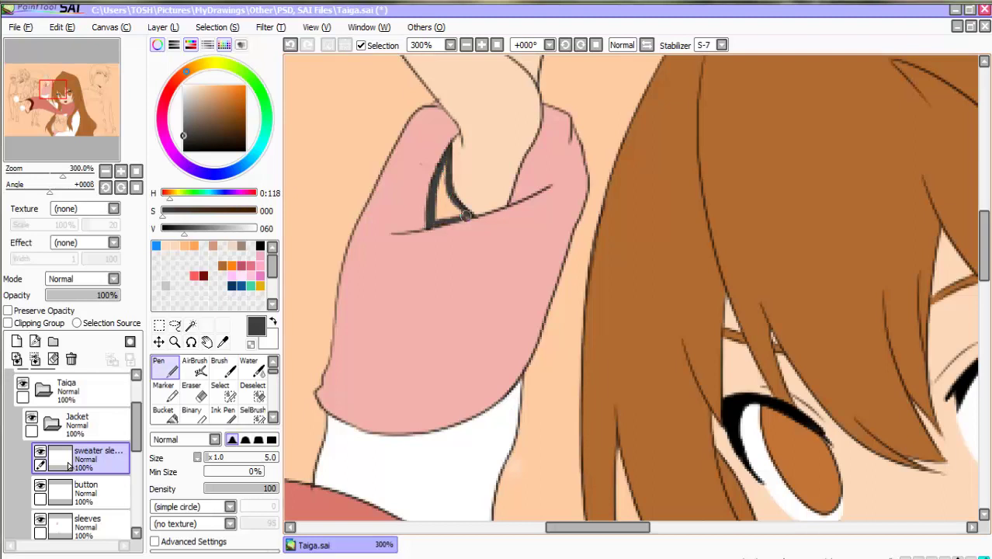
{"action": "left_click", "coordinate": [165, 414]}
{"action": "left_click", "coordinate": [444, 203]}
{"action": "left_click", "coordinate": [164, 367]}
{"action": "left_click_drag", "start_coordinate": [453, 158], "coordinate": [452, 183]}
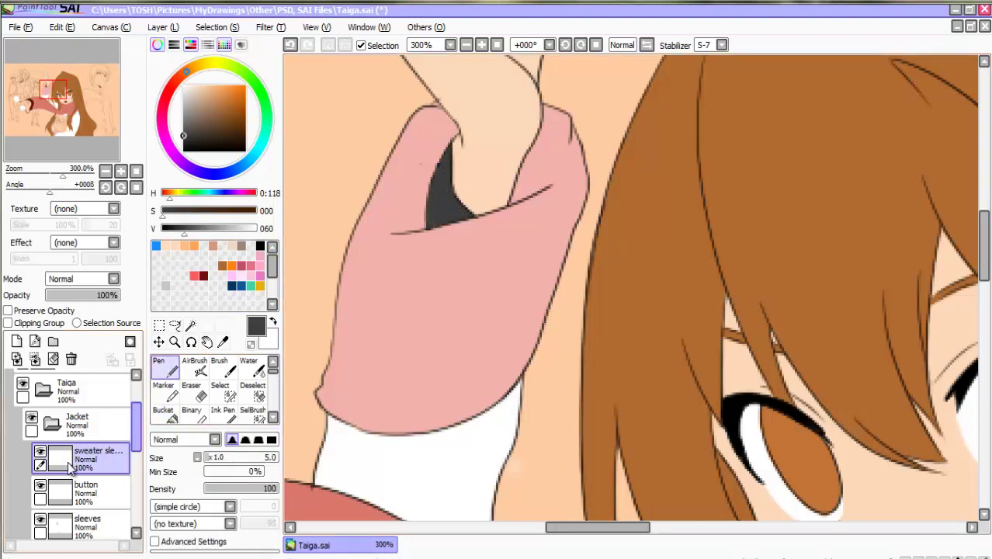
{"action": "left_click", "coordinate": [92, 525]}
{"action": "right_click", "coordinate": [555, 118]}
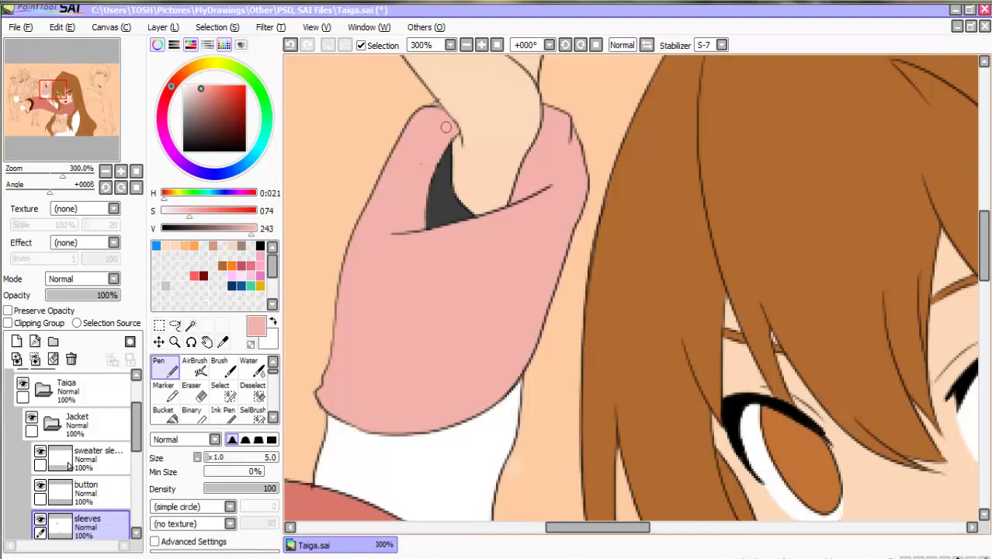
Add a folder named Package above the Jacket folder
{"action": "left_click", "coordinate": [52, 424]}
{"action": "left_click", "coordinate": [53, 341]}
{"action": "double_click", "coordinate": [85, 443]}
{"action": "type", "text": "Package"}
{"action": "key", "text": "Return"}
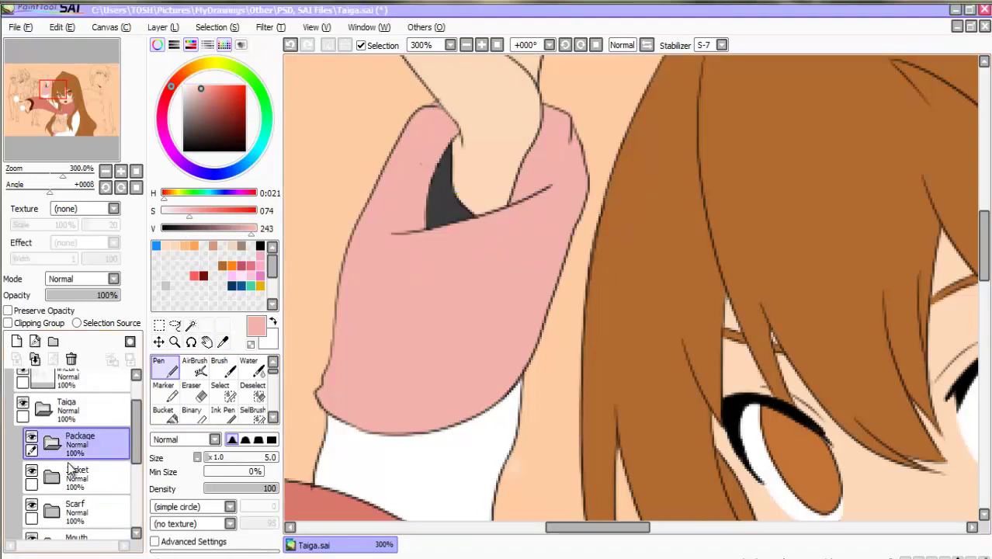
Pick the iris brown as the colour and add a layer named base inside the Package folder
{"action": "right_click", "coordinate": [800, 466]}
{"action": "left_click_drag", "start_coordinate": [54, 89], "coordinate": [62, 118]}
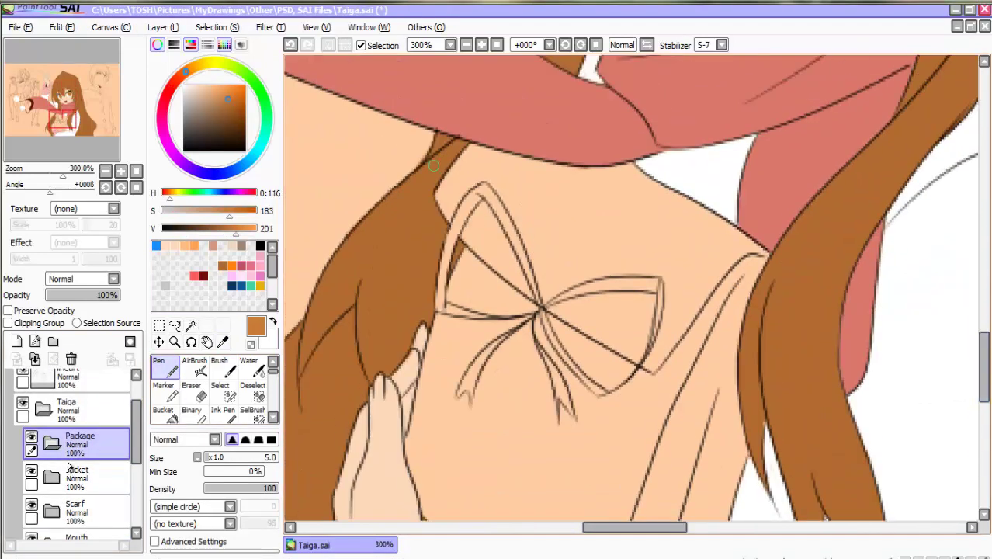
{"action": "left_click", "coordinate": [17, 342]}
{"action": "double_click", "coordinate": [68, 468]}
{"action": "type", "text": "base"}
{"action": "key", "text": "Return"}
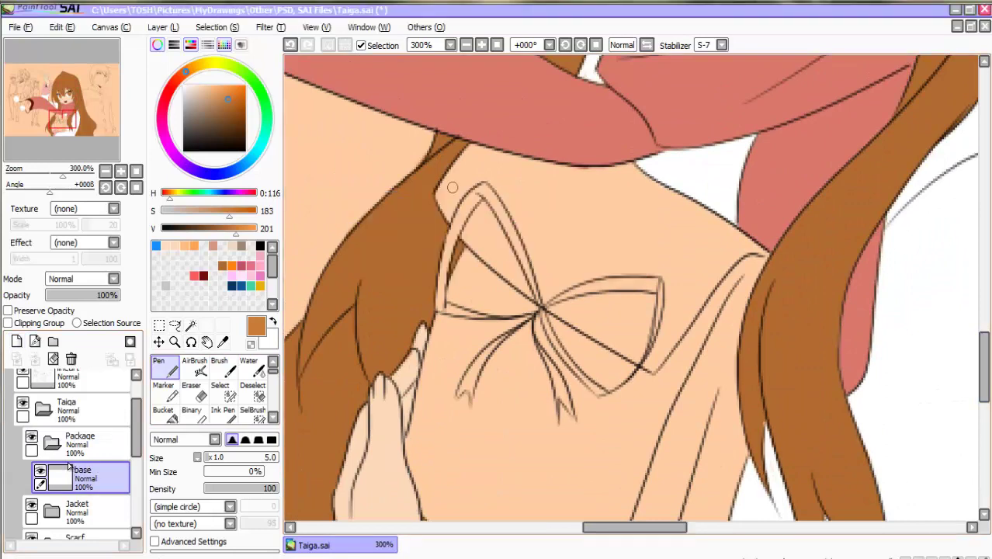
Outline the package in brown along the scarf, the right-hand hair and the lower edge beside the white sleeve
{"action": "mouse_move", "coordinate": [448, 220]}
{"action": "left_mouse_down"}
{"action": "mouse_move", "coordinate": [475, 178]}
{"action": "mouse_move", "coordinate": [536, 162]}
{"action": "mouse_move", "coordinate": [587, 173]}
{"action": "mouse_move", "coordinate": [635, 165]}
{"action": "mouse_move", "coordinate": [766, 253]}
{"action": "left_mouse_up"}
{"action": "key", "text": "e"}
{"action": "key", "text": "n"}
{"action": "key", "text": "Down"}
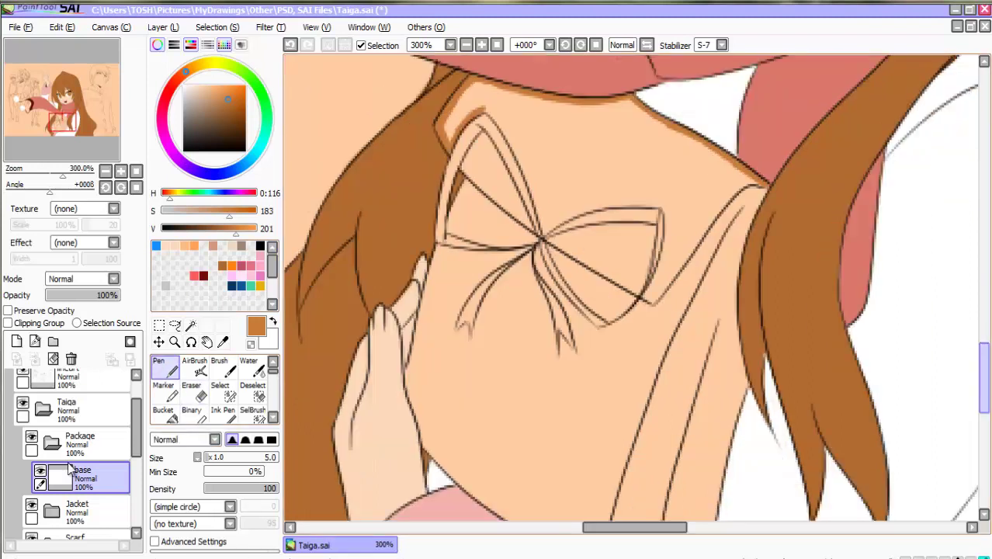
{"action": "mouse_move", "coordinate": [765, 183]}
{"action": "left_mouse_down"}
{"action": "mouse_move", "coordinate": [732, 272]}
{"action": "mouse_move", "coordinate": [738, 340]}
{"action": "left_mouse_up"}
{"action": "scroll", "coordinate": [709, 254], "scroll_direction": "down", "scroll_amount": 3}
{"action": "left_click_drag", "start_coordinate": [743, 262], "coordinate": [709, 412]}
{"action": "left_click_drag", "start_coordinate": [603, 431], "coordinate": [711, 405]}
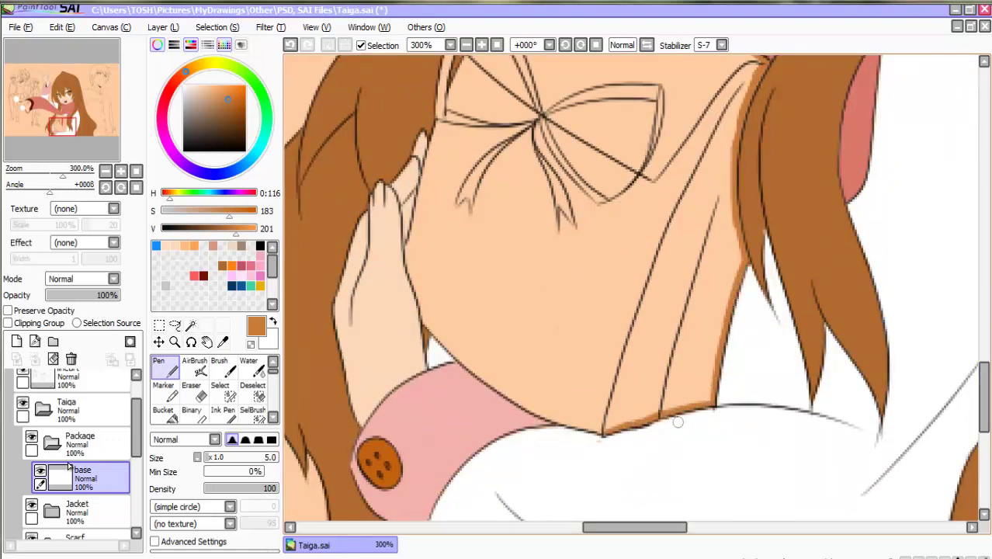
Outline the package's edge beside the hand, around the left ribbon tail and along the pink cuff in brown
{"action": "mouse_move", "coordinate": [423, 318]}
{"action": "left_mouse_down"}
{"action": "mouse_move", "coordinate": [405, 233]}
{"action": "mouse_move", "coordinate": [419, 159]}
{"action": "mouse_move", "coordinate": [435, 121]}
{"action": "mouse_move", "coordinate": [509, 130]}
{"action": "mouse_move", "coordinate": [460, 177]}
{"action": "mouse_move", "coordinate": [483, 147]}
{"action": "left_mouse_up"}
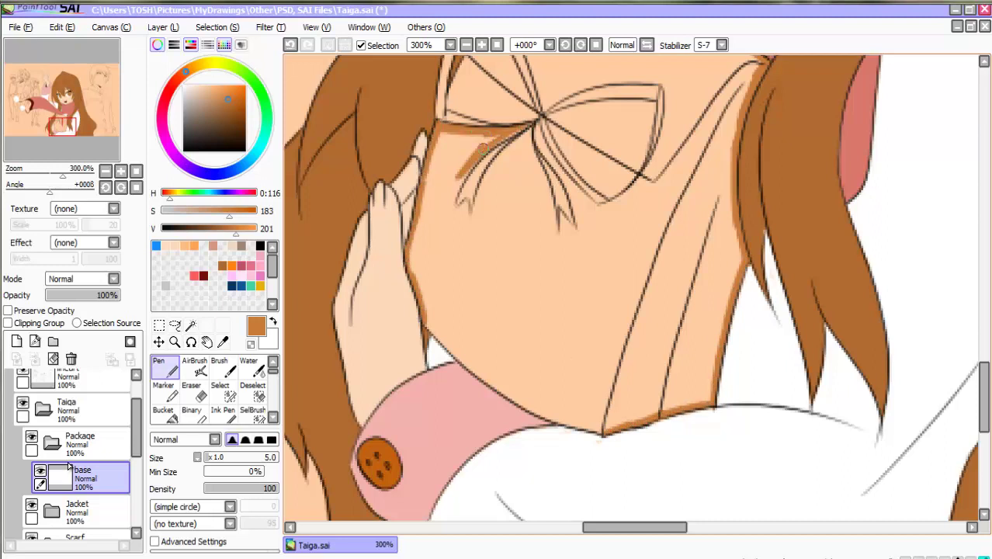
{"action": "mouse_move", "coordinate": [470, 221]}
{"action": "left_mouse_down"}
{"action": "mouse_move", "coordinate": [488, 165]}
{"action": "mouse_move", "coordinate": [525, 133]}
{"action": "left_mouse_up"}
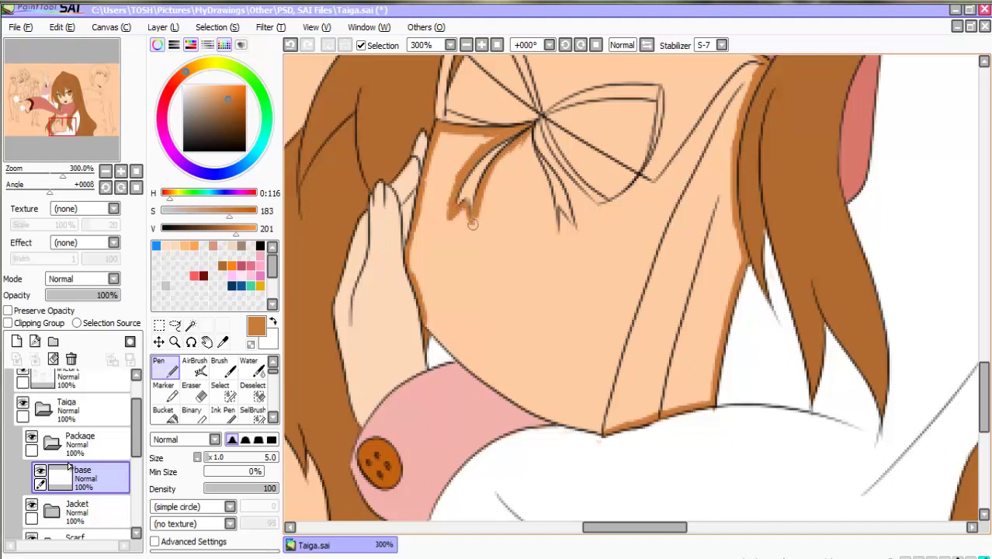
{"action": "mouse_move", "coordinate": [431, 334]}
{"action": "left_mouse_down"}
{"action": "mouse_move", "coordinate": [545, 416]}
{"action": "mouse_move", "coordinate": [600, 429]}
{"action": "left_mouse_up"}
{"action": "scroll", "coordinate": [908, 301], "scroll_direction": "up", "scroll_amount": 3}
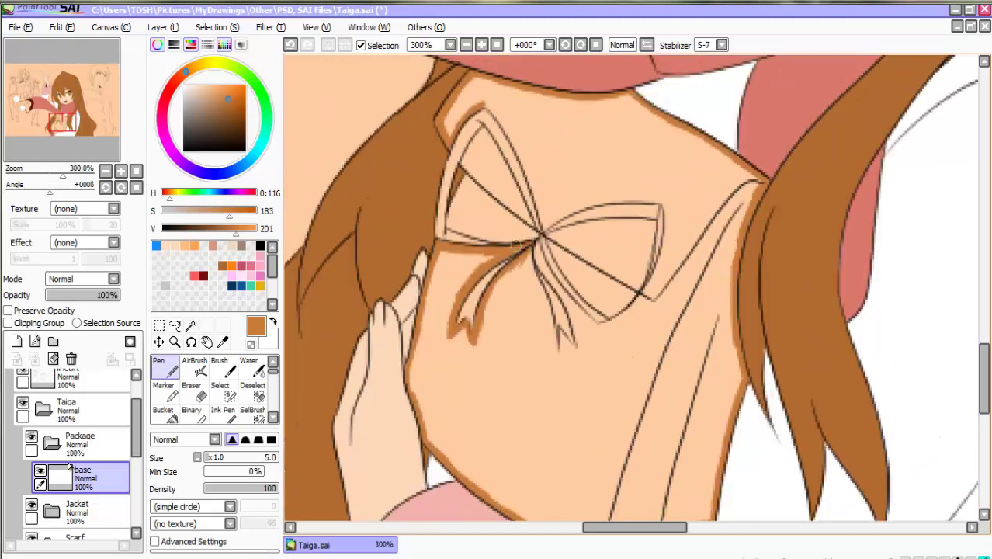
Outline around the bow's loops and right ribbon tail in brown, and fill the package area surrounding the bow
{"action": "mouse_move", "coordinate": [527, 250]}
{"action": "left_mouse_down"}
{"action": "mouse_move", "coordinate": [558, 361]}
{"action": "mouse_move", "coordinate": [569, 319]}
{"action": "mouse_move", "coordinate": [538, 249]}
{"action": "mouse_move", "coordinate": [587, 319]}
{"action": "mouse_move", "coordinate": [657, 259]}
{"action": "mouse_move", "coordinate": [664, 206]}
{"action": "left_mouse_up"}
{"action": "mouse_move", "coordinate": [542, 231]}
{"action": "left_mouse_down"}
{"action": "mouse_move", "coordinate": [625, 199]}
{"action": "mouse_move", "coordinate": [654, 211]}
{"action": "left_mouse_up"}
{"action": "left_click_drag", "start_coordinate": [497, 113], "coordinate": [541, 220]}
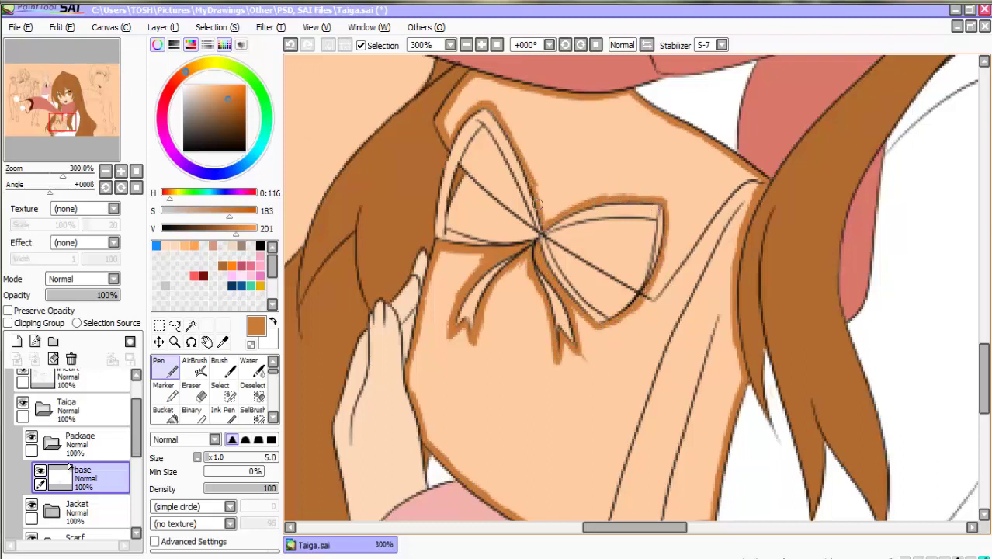
{"action": "left_click", "coordinate": [166, 414]}
{"action": "left_click", "coordinate": [481, 365]}
{"action": "key", "text": "n"}
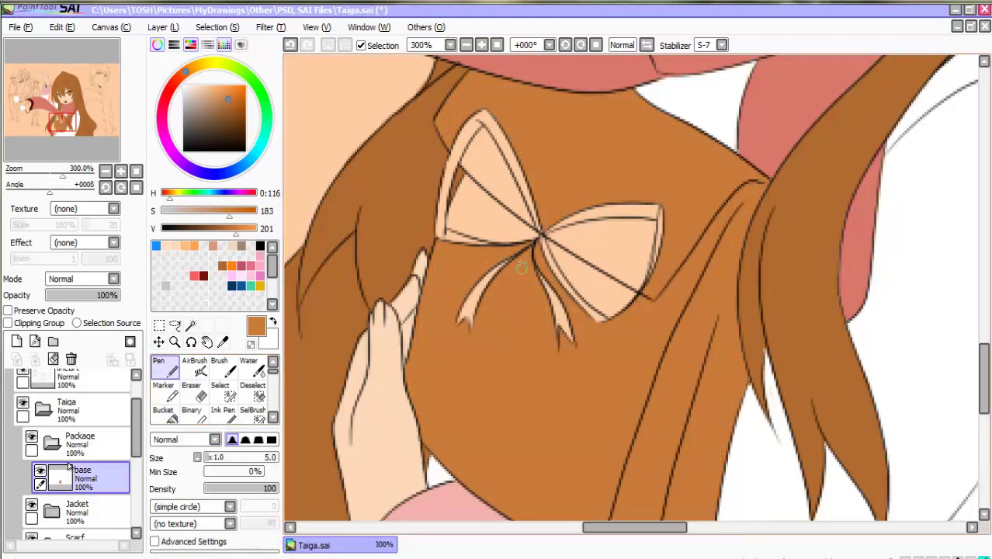
Outline the inside of the bow's left loop in the package brown and fill it
{"action": "mouse_move", "coordinate": [463, 161]}
{"action": "left_mouse_down"}
{"action": "mouse_move", "coordinate": [483, 131]}
{"action": "mouse_move", "coordinate": [539, 234]}
{"action": "left_mouse_up"}
{"action": "mouse_move", "coordinate": [453, 227]}
{"action": "left_mouse_down"}
{"action": "mouse_move", "coordinate": [451, 204]}
{"action": "mouse_move", "coordinate": [469, 168]}
{"action": "left_mouse_up"}
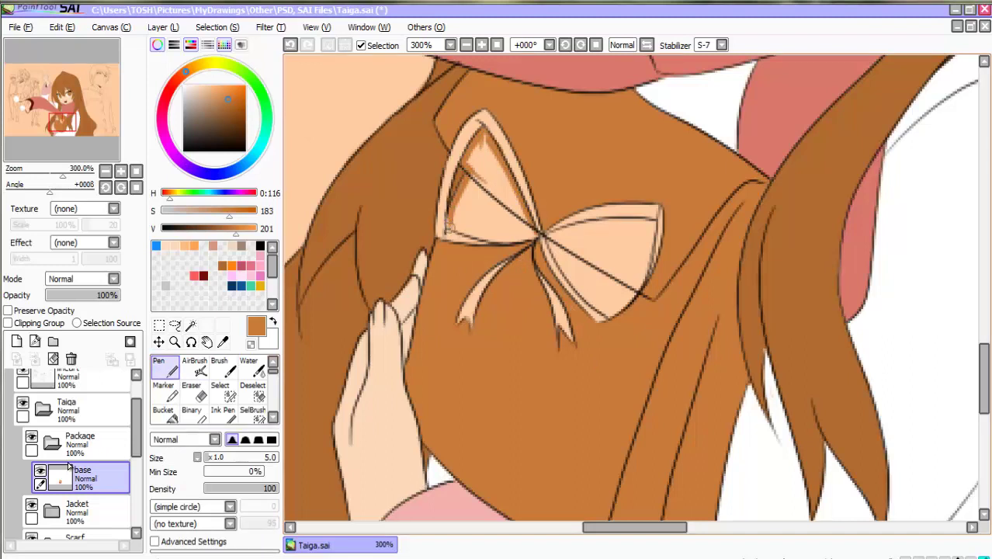
{"action": "left_click_drag", "start_coordinate": [464, 232], "coordinate": [537, 236]}
{"action": "left_click", "coordinate": [166, 414]}
{"action": "left_click", "coordinate": [482, 170]}
{"action": "key", "text": "n"}
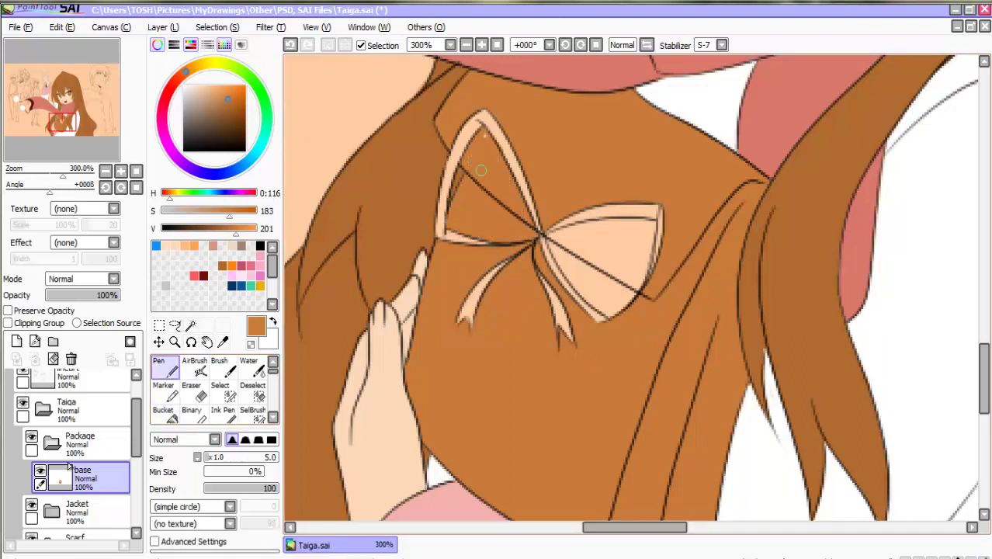
{"action": "key", "text": "e"}
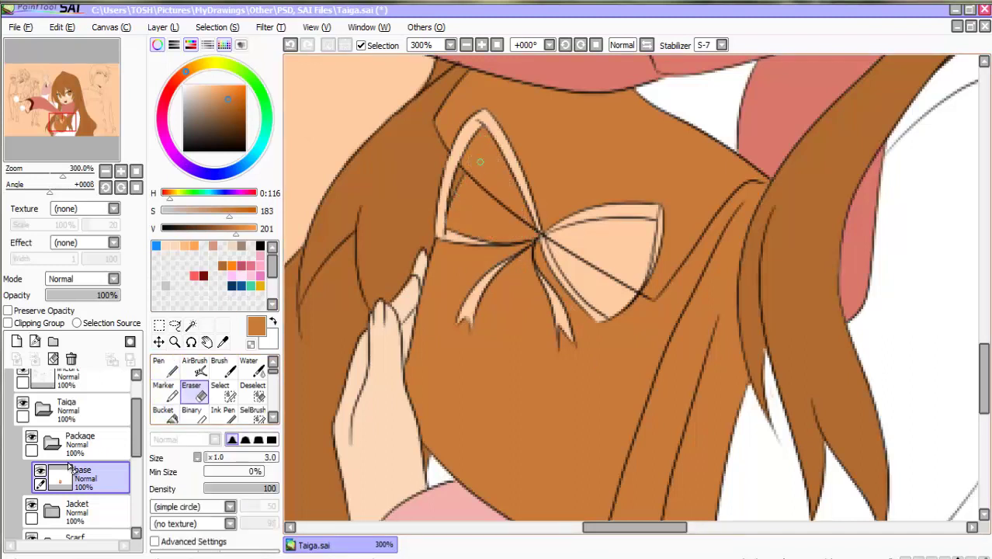
Outline the inside of the bow's right loop in the package brown and fill it
{"action": "key", "text": "n"}
{"action": "mouse_move", "coordinate": [549, 235]}
{"action": "left_mouse_down"}
{"action": "mouse_move", "coordinate": [602, 223]}
{"action": "mouse_move", "coordinate": [648, 253]}
{"action": "left_mouse_up"}
{"action": "left_click_drag", "start_coordinate": [643, 280], "coordinate": [610, 318]}
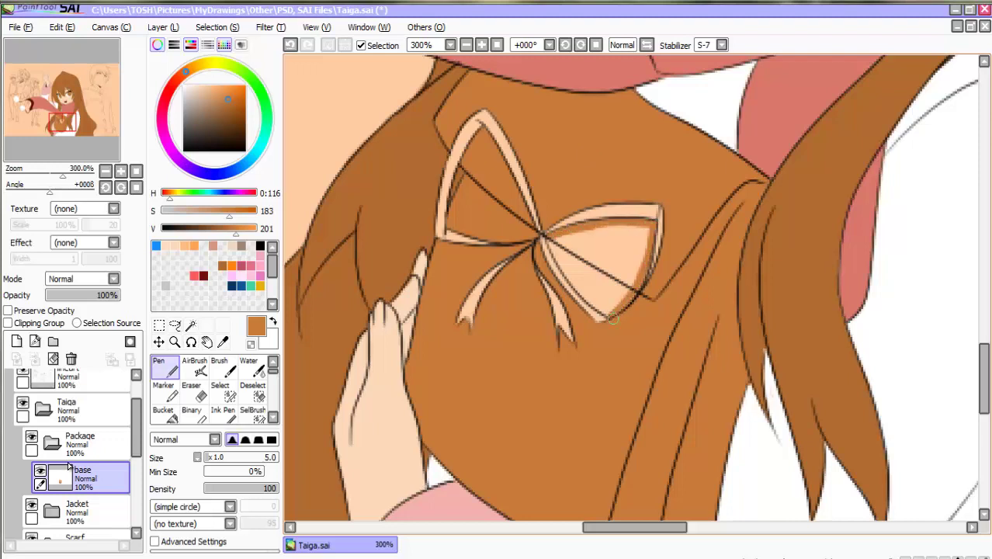
{"action": "left_click_drag", "start_coordinate": [546, 242], "coordinate": [608, 314]}
{"action": "key", "text": "g"}
{"action": "left_click", "coordinate": [602, 267]}
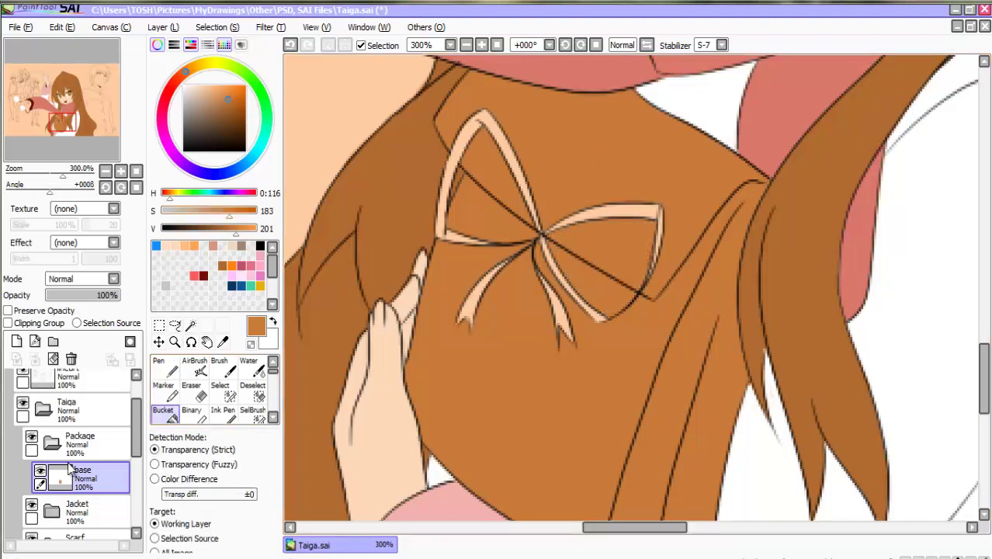
Add a layer named ribbon above the package's base layer and choose blue with saturation 192 and brightness 189
{"action": "left_click", "coordinate": [16, 341]}
{"action": "double_click", "coordinate": [70, 469]}
{"action": "type", "text": "ribbon"}
{"action": "key", "text": "Return"}
{"action": "left_click", "coordinate": [241, 286]}
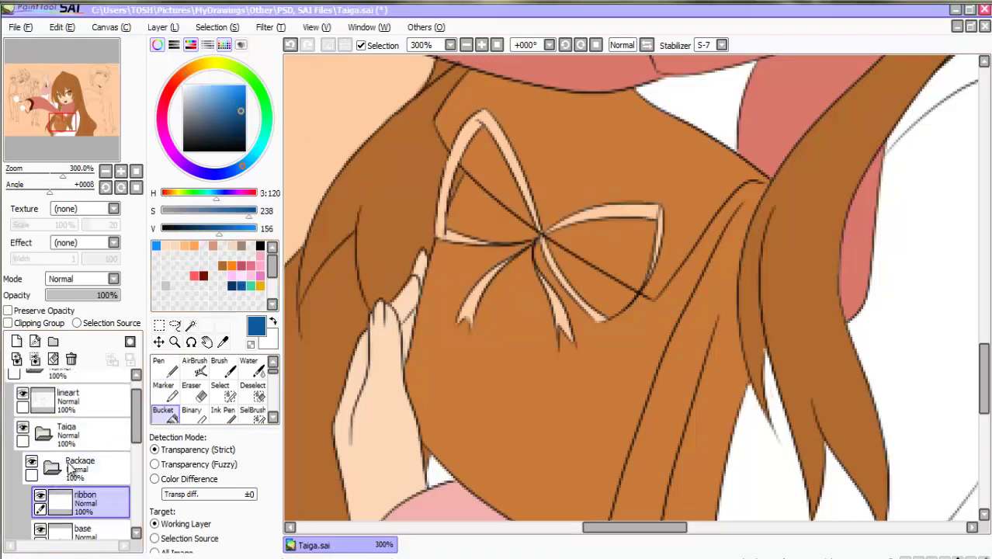
{"action": "left_click", "coordinate": [230, 101]}
Paint the bow's left loop and the strip running through the knot to the right loop's lower corner blue
{"action": "key", "text": "n"}
{"action": "mouse_move", "coordinate": [486, 121]}
{"action": "left_mouse_down"}
{"action": "mouse_move", "coordinate": [551, 264]}
{"action": "mouse_move", "coordinate": [544, 243]}
{"action": "mouse_move", "coordinate": [602, 319]}
{"action": "left_mouse_up"}
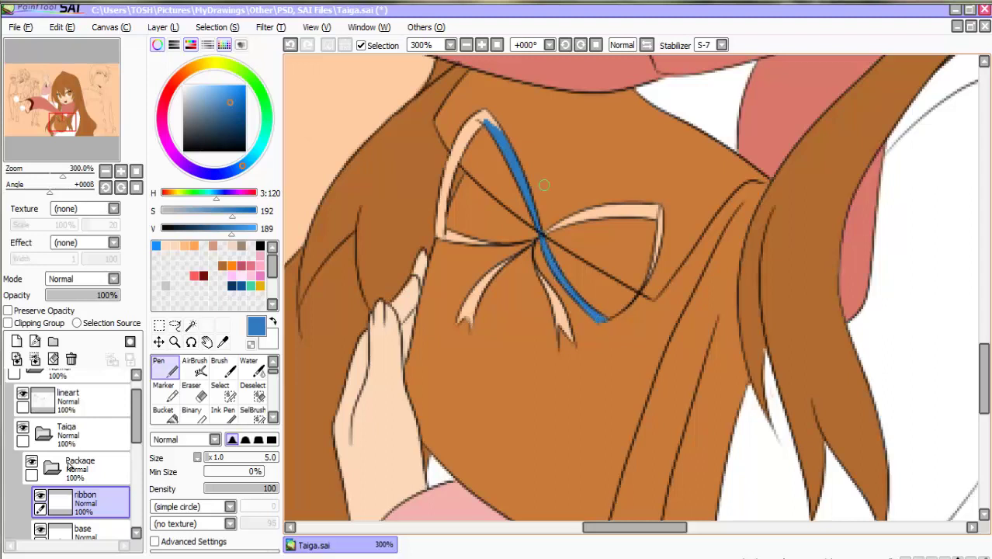
{"action": "mouse_move", "coordinate": [440, 231]}
{"action": "left_mouse_down"}
{"action": "mouse_move", "coordinate": [444, 190]}
{"action": "mouse_move", "coordinate": [442, 210]}
{"action": "mouse_move", "coordinate": [478, 123]}
{"action": "mouse_move", "coordinate": [453, 152]}
{"action": "mouse_move", "coordinate": [462, 133]}
{"action": "mouse_move", "coordinate": [498, 132]}
{"action": "left_mouse_up"}
{"action": "key", "text": "e"}
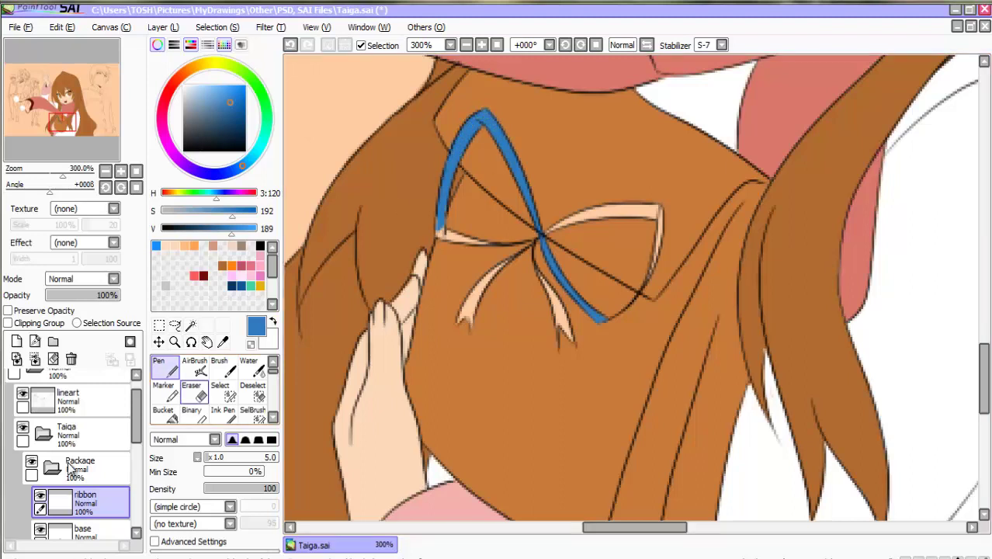
{"action": "key", "text": "n"}
{"action": "key", "text": "e"}
{"action": "key", "text": "n"}
{"action": "left_click_drag", "start_coordinate": [441, 226], "coordinate": [488, 243]}
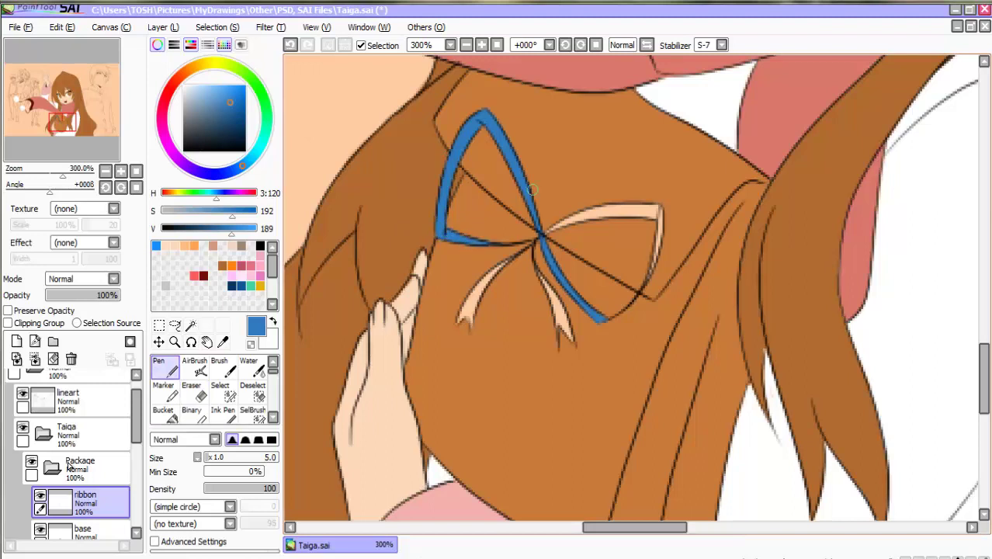
Paint the upper and outer ribbon strips of the bow's right loop blue
{"action": "mouse_move", "coordinate": [544, 232]}
{"action": "left_mouse_down"}
{"action": "mouse_move", "coordinate": [616, 208]}
{"action": "mouse_move", "coordinate": [585, 219]}
{"action": "mouse_move", "coordinate": [660, 213]}
{"action": "mouse_move", "coordinate": [642, 214]}
{"action": "mouse_move", "coordinate": [664, 220]}
{"action": "mouse_move", "coordinate": [646, 293]}
{"action": "left_mouse_up"}
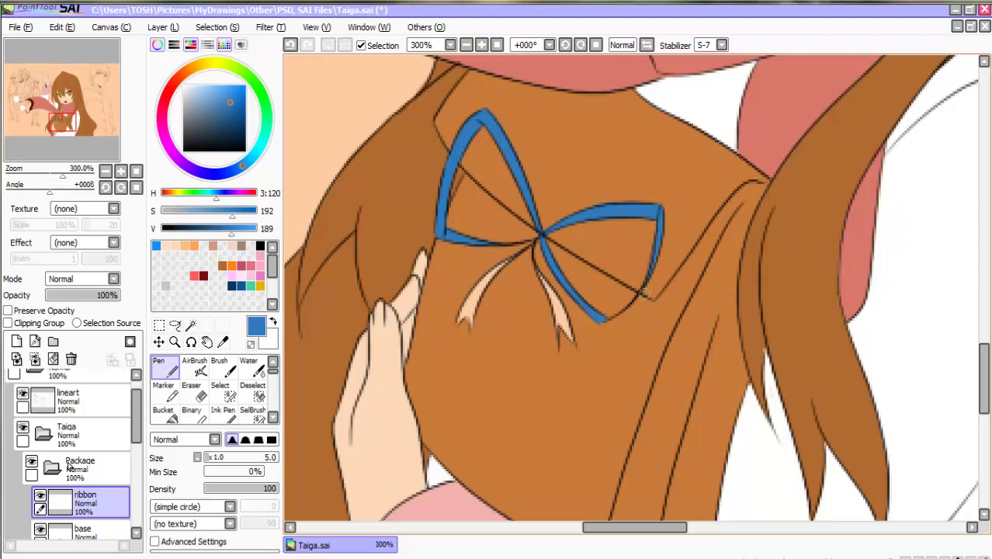
{"action": "key", "text": "e"}
{"action": "key", "text": "n"}
Paint both hanging ribbon tails below the knot blue and clean up their edges
{"action": "mouse_move", "coordinate": [458, 325]}
{"action": "left_mouse_down"}
{"action": "mouse_move", "coordinate": [469, 294]}
{"action": "mouse_move", "coordinate": [520, 252]}
{"action": "mouse_move", "coordinate": [488, 277]}
{"action": "mouse_move", "coordinate": [470, 327]}
{"action": "left_mouse_up"}
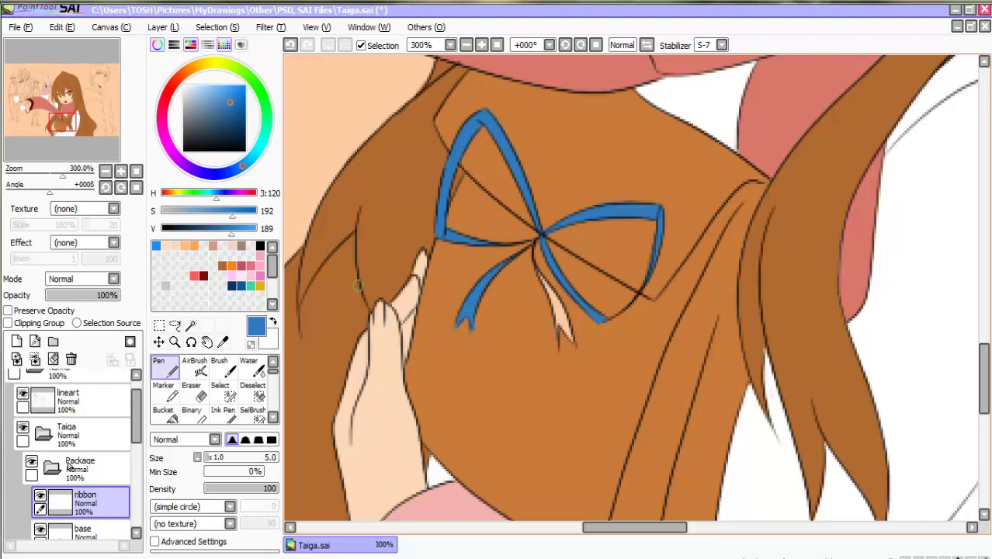
{"action": "left_click", "coordinate": [193, 392]}
{"action": "mouse_move", "coordinate": [495, 262]}
{"action": "left_mouse_down"}
{"action": "mouse_move", "coordinate": [508, 254]}
{"action": "mouse_move", "coordinate": [558, 304]}
{"action": "mouse_move", "coordinate": [567, 335]}
{"action": "mouse_move", "coordinate": [551, 300]}
{"action": "mouse_move", "coordinate": [556, 312]}
{"action": "left_mouse_up"}
{"action": "left_click", "coordinate": [165, 368]}
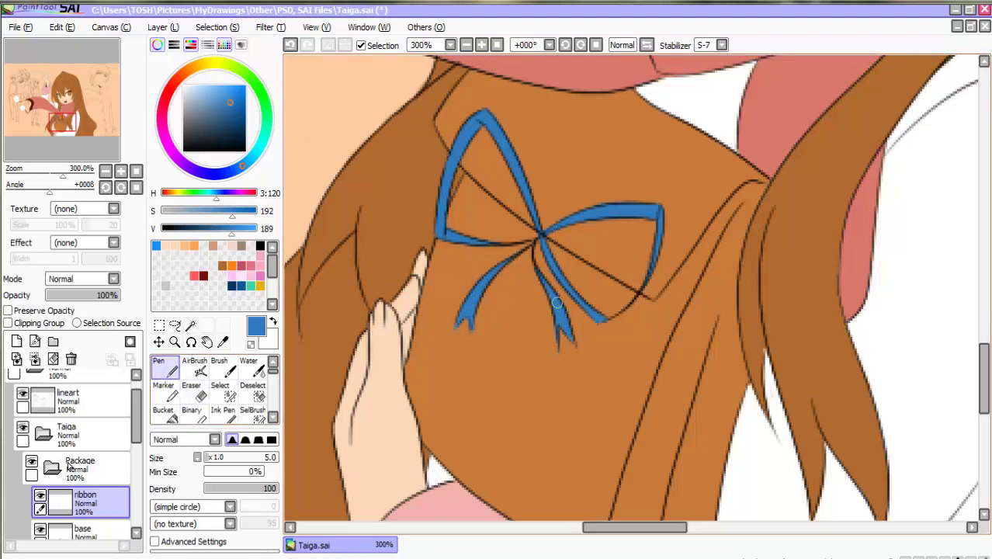
Collapse the Taiga folder and hide the peach background layer beneath it
{"action": "scroll", "coordinate": [499, 246], "scroll_direction": "down", "scroll_amount": 5}
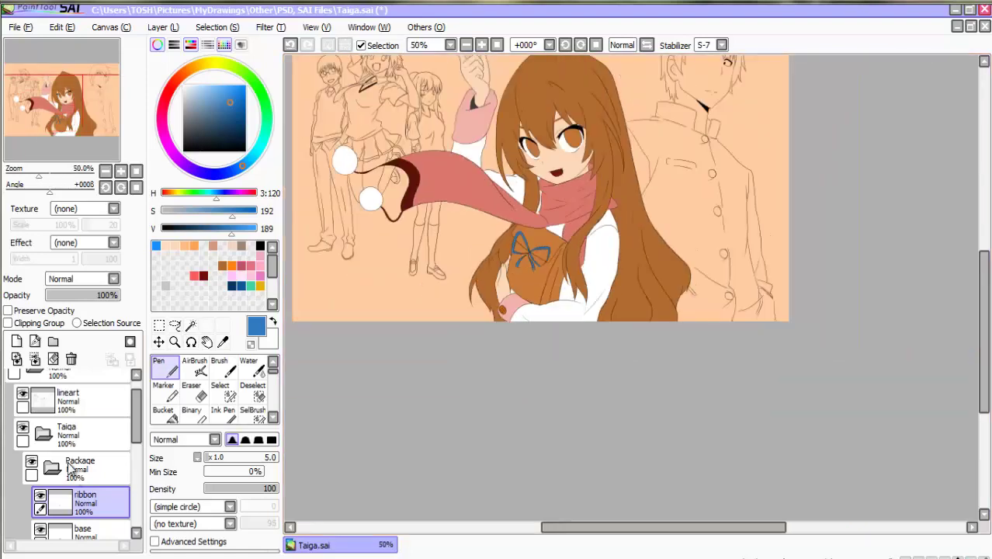
{"action": "left_click", "coordinate": [43, 433]}
{"action": "left_click", "coordinate": [14, 462]}
Examine the flat base colours of all five characters, both as a whole and up close
{"action": "left_click_drag", "start_coordinate": [664, 527], "coordinate": [648, 527]}
{"action": "left_click_drag", "start_coordinate": [984, 337], "coordinate": [983, 299]}
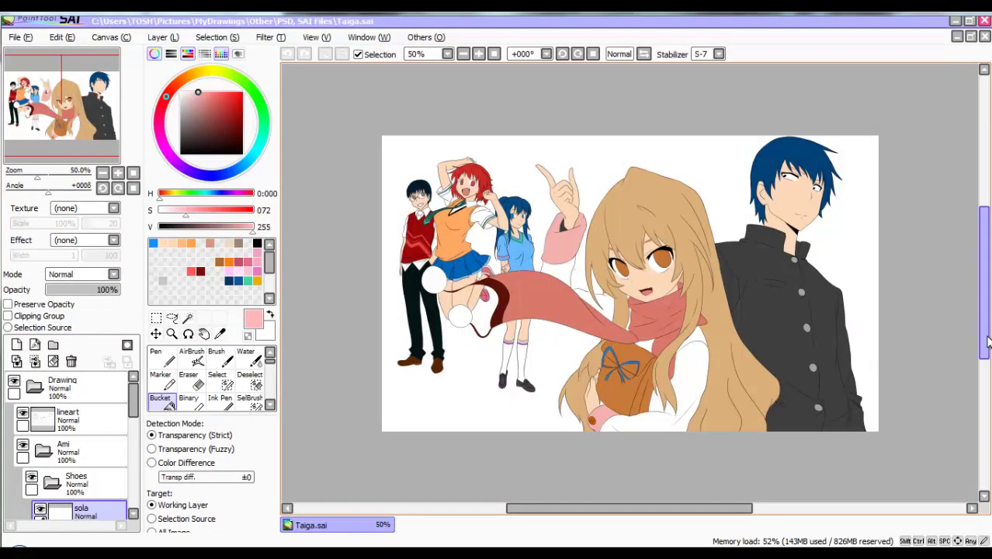
{"action": "mouse_move", "coordinate": [987, 318]}
{"action": "left_mouse_down"}
{"action": "mouse_move", "coordinate": [988, 336]}
{"action": "mouse_move", "coordinate": [988, 324]}
{"action": "left_mouse_up"}
{"action": "key", "text": "ctrl+plus"}
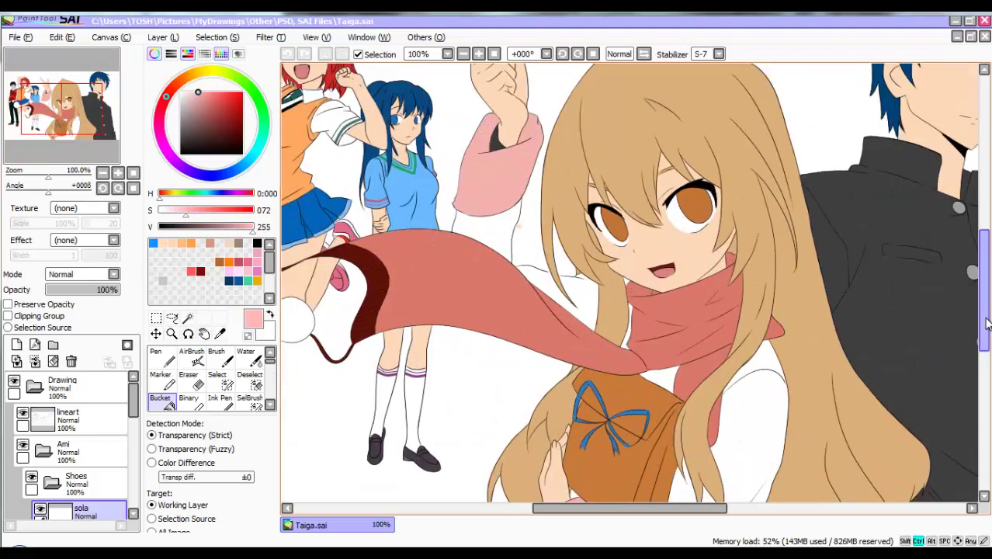
{"action": "key", "text": "ctrl+minus"}
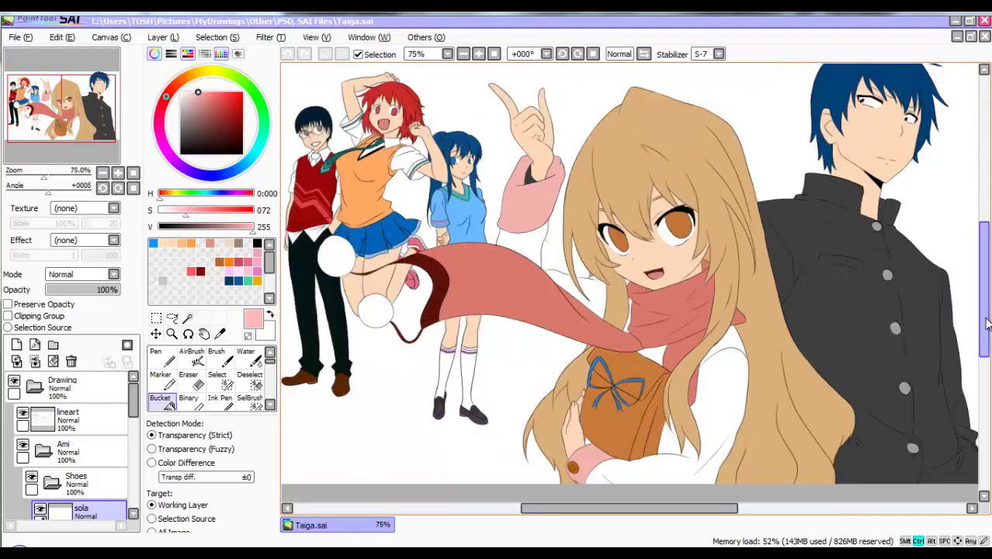
{"action": "key", "text": "ctrl+minus"}
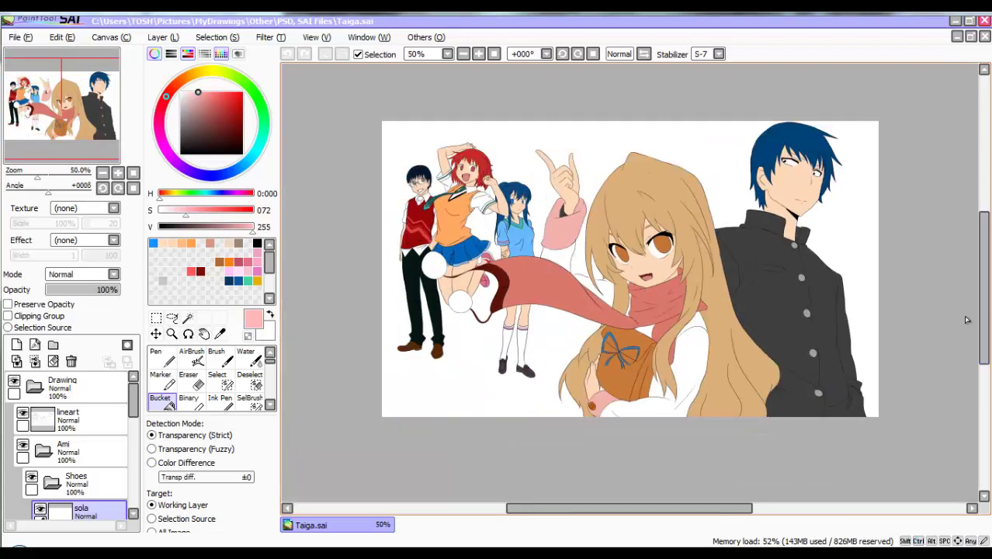